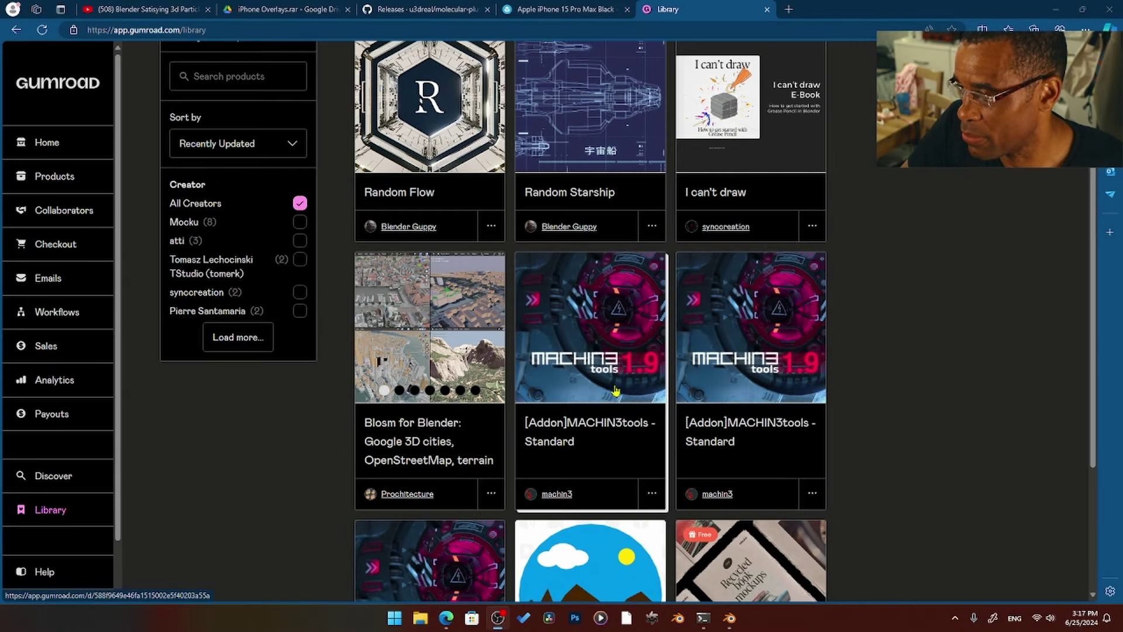
- Open MACHIN3tools from the Gumroad Library and browse the machin3 creator's store listing
left_click(592, 426)
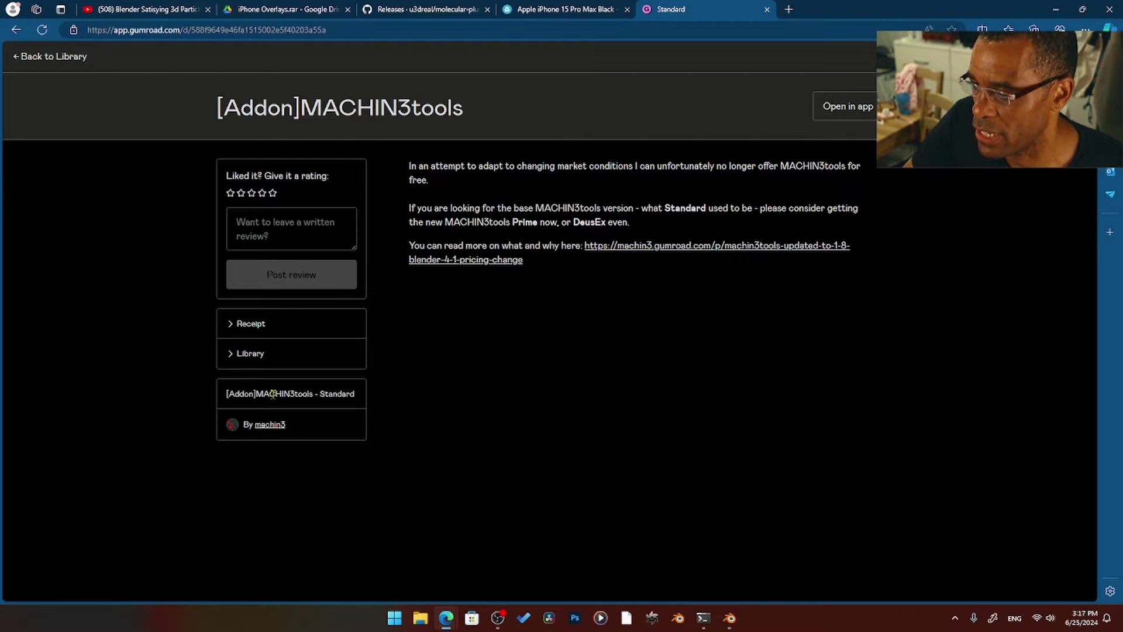
left_click(268, 426)
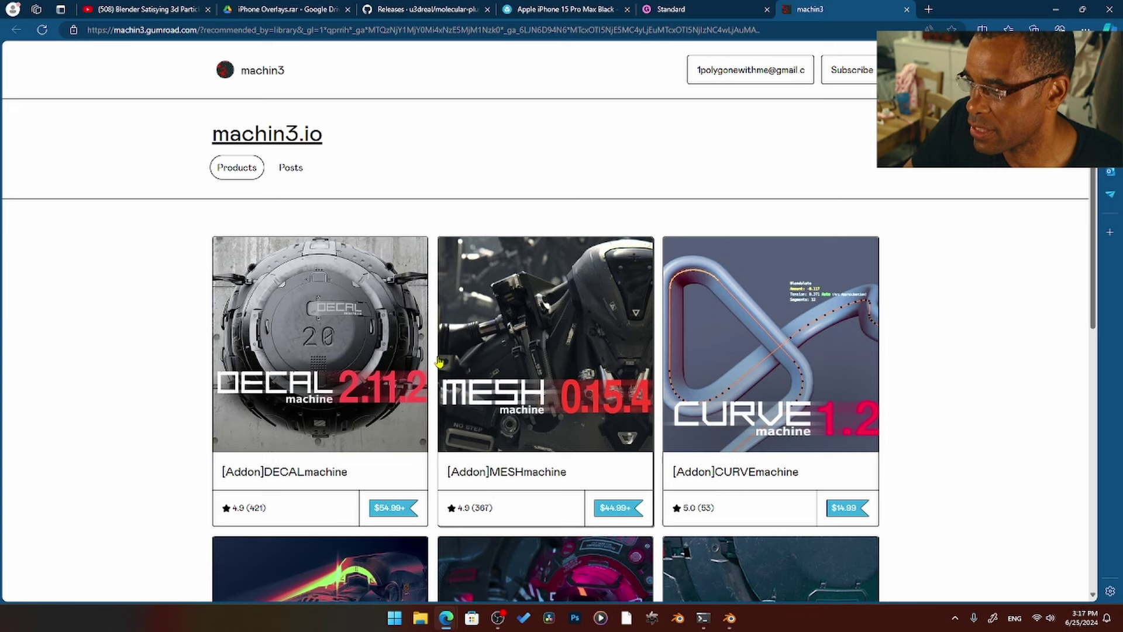
scroll(435, 362, "down", 2)
scroll(438, 360, "down", 3)
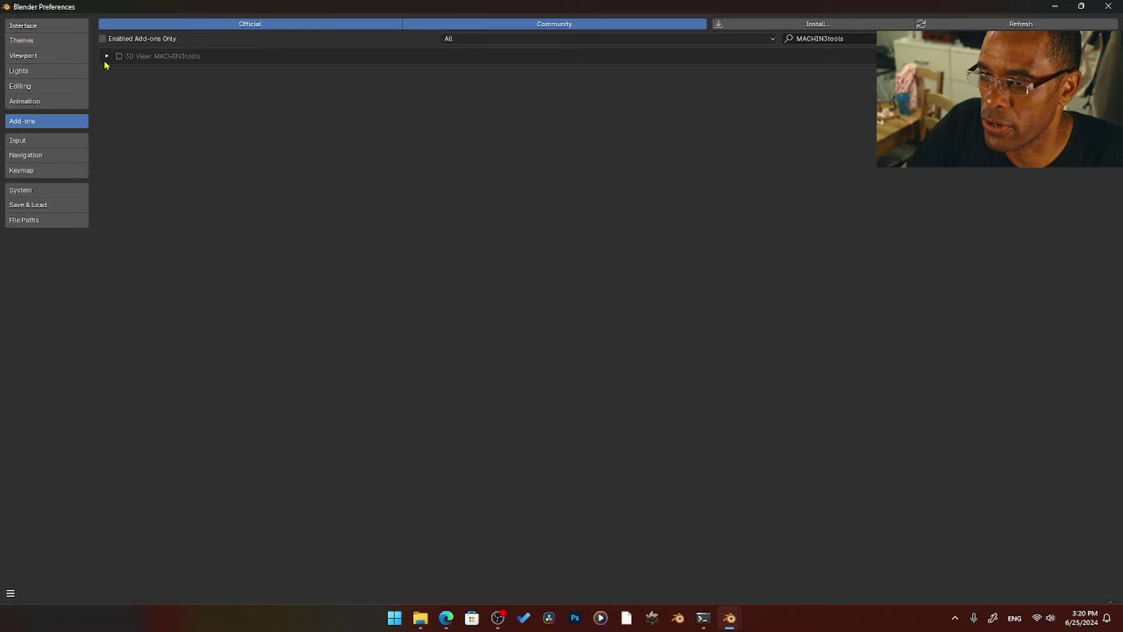
- Enable MACHIN3tools with Save, Shading and Views pies turned on, then review its keymaps
left_click(118, 57)
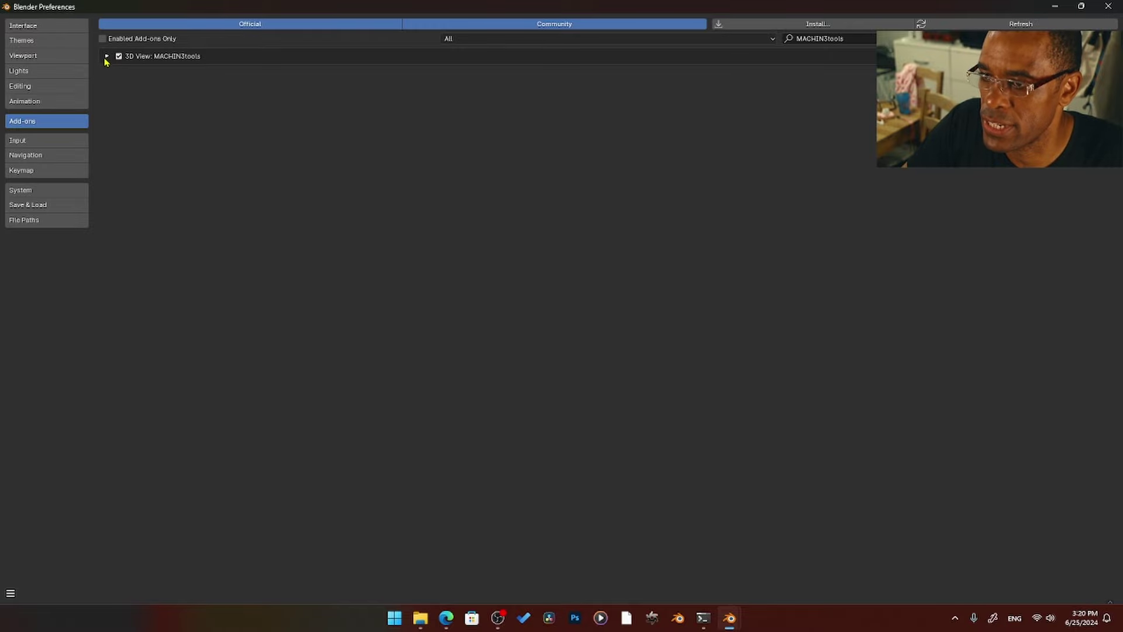
left_click(107, 57)
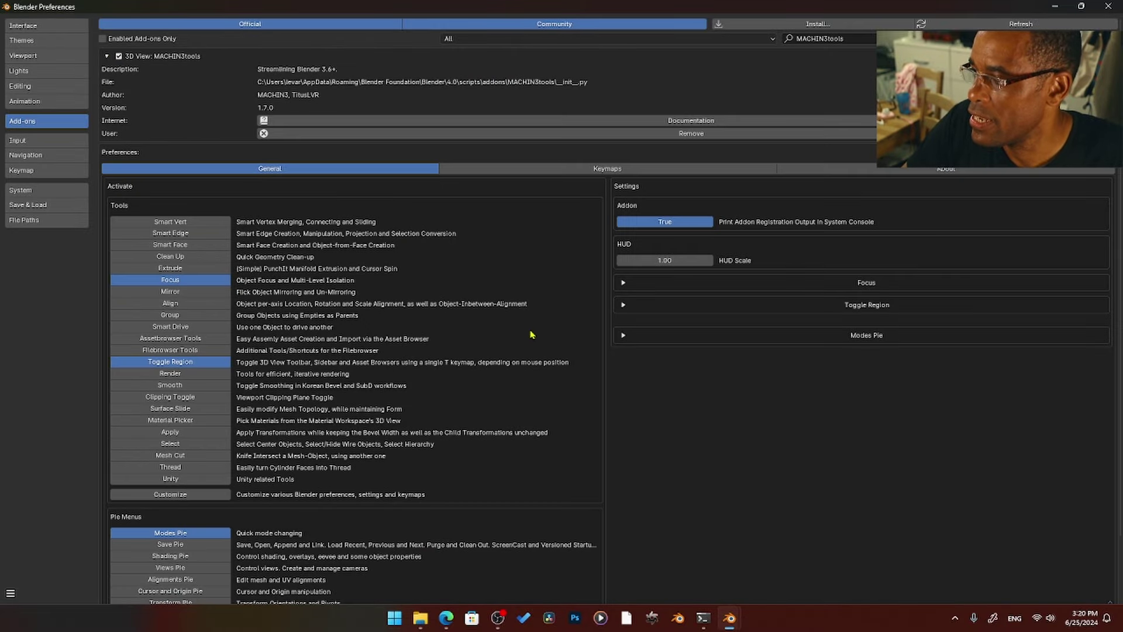
scroll(531, 329, "down", 3)
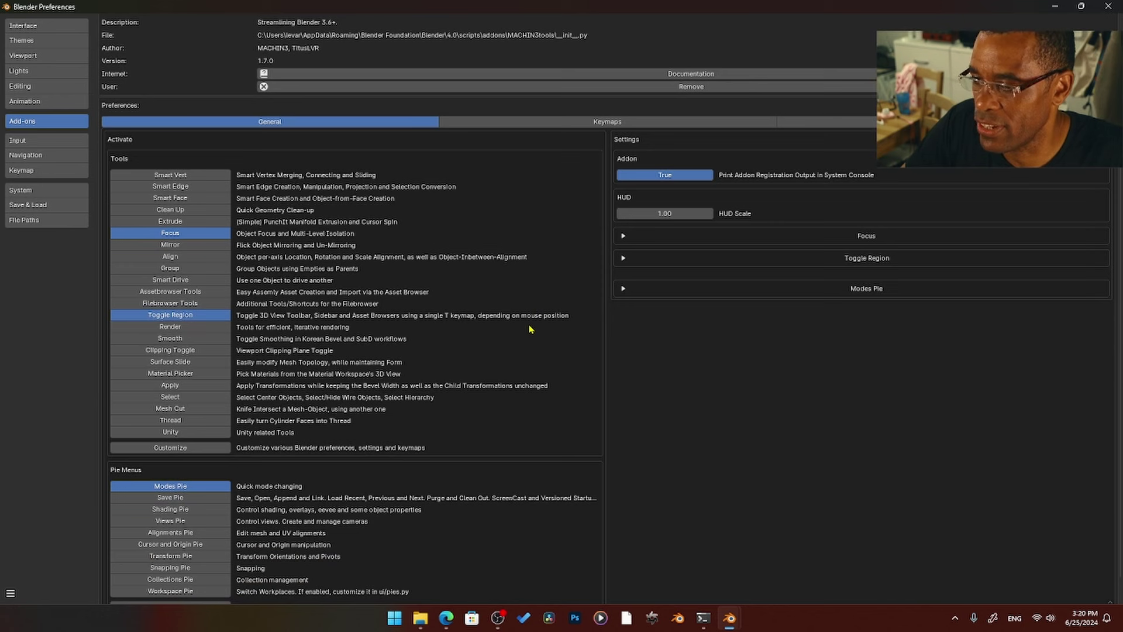
left_click(178, 472)
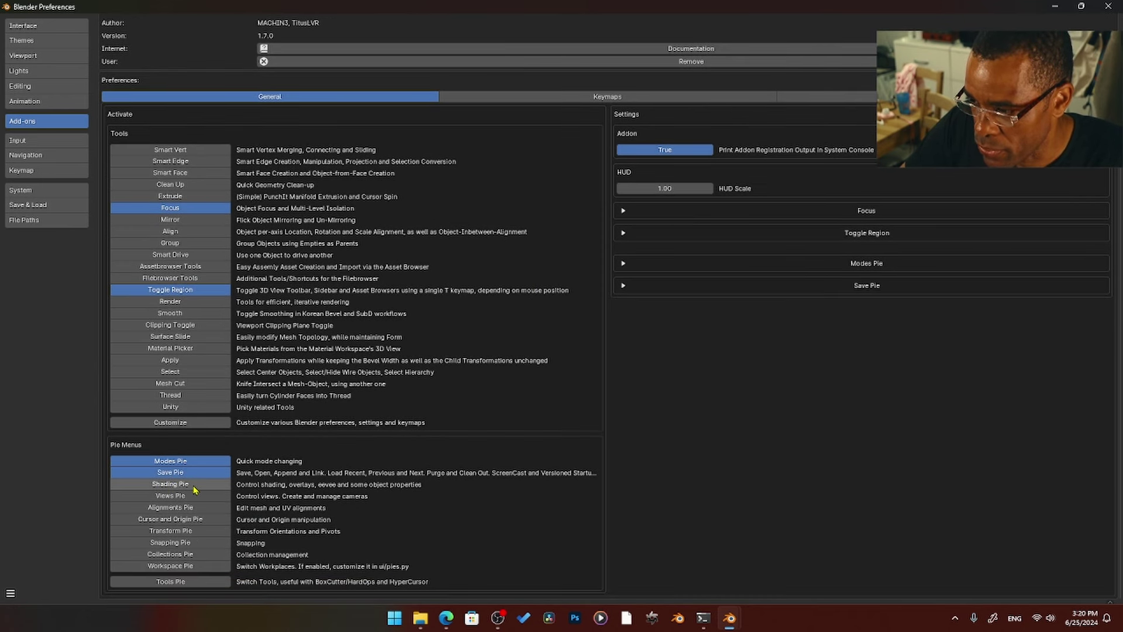
left_click(195, 485)
left_click(197, 496)
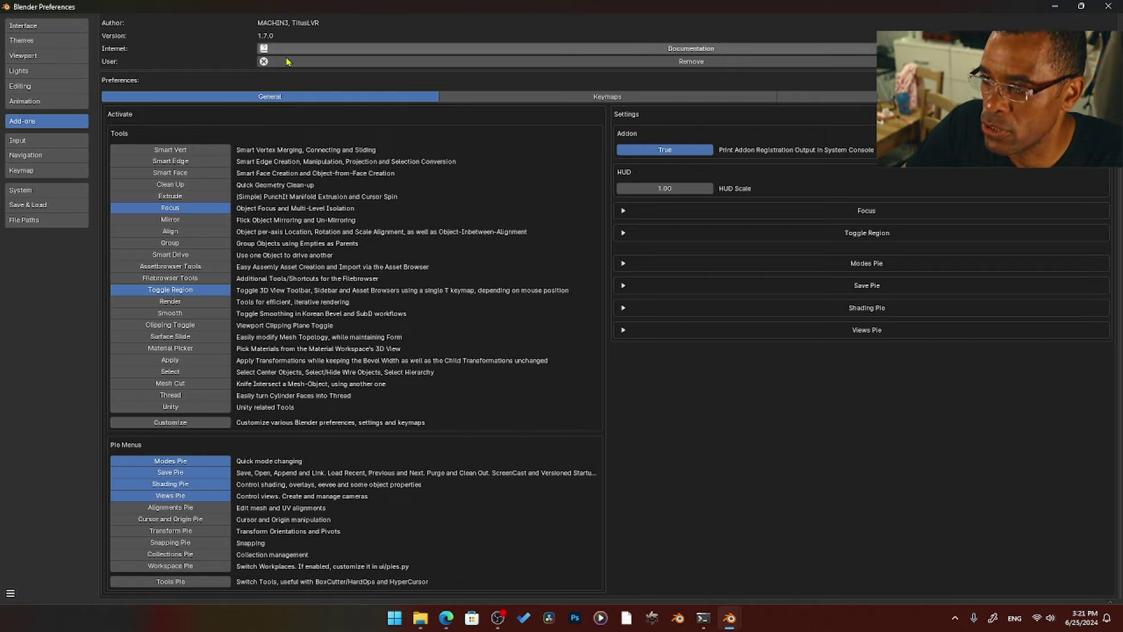
left_click(713, 98)
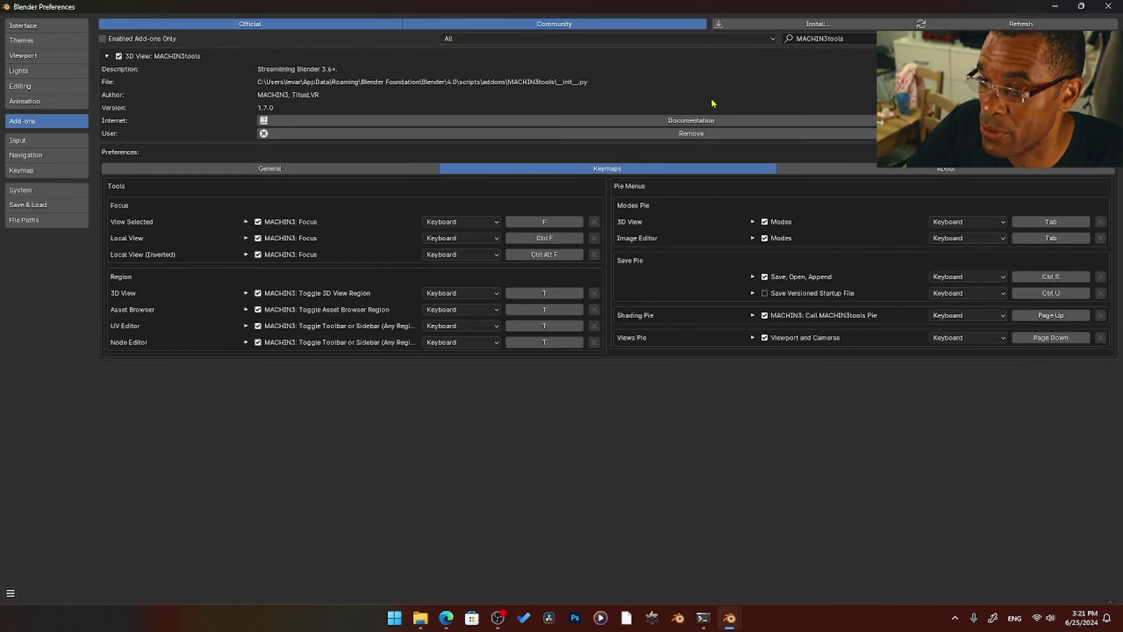
key("alt+F4")
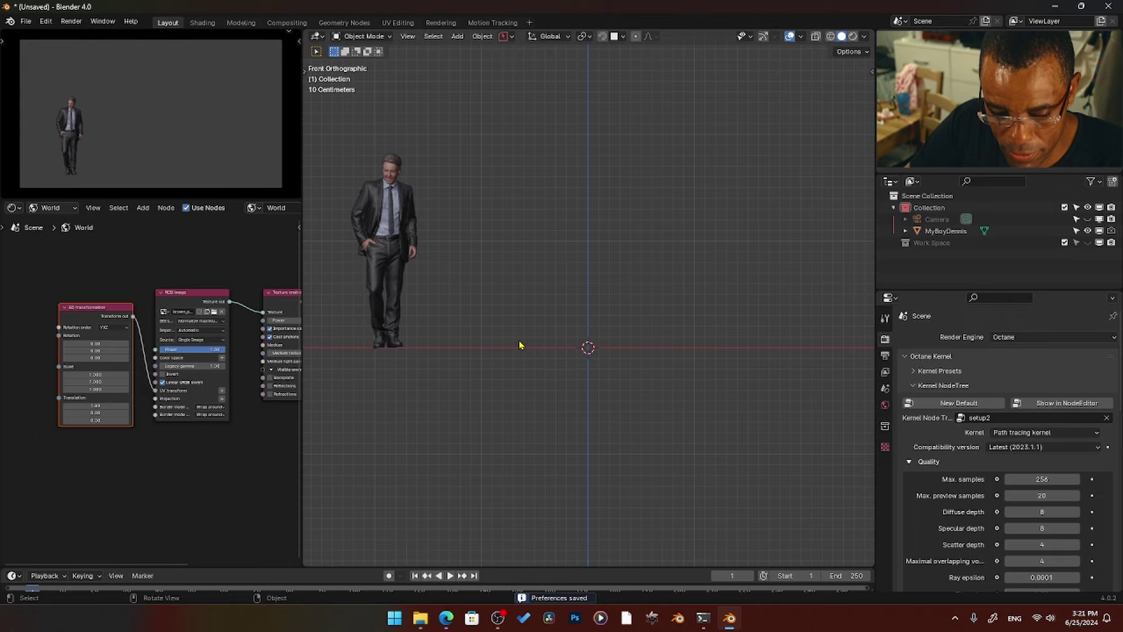
key("shift+s")
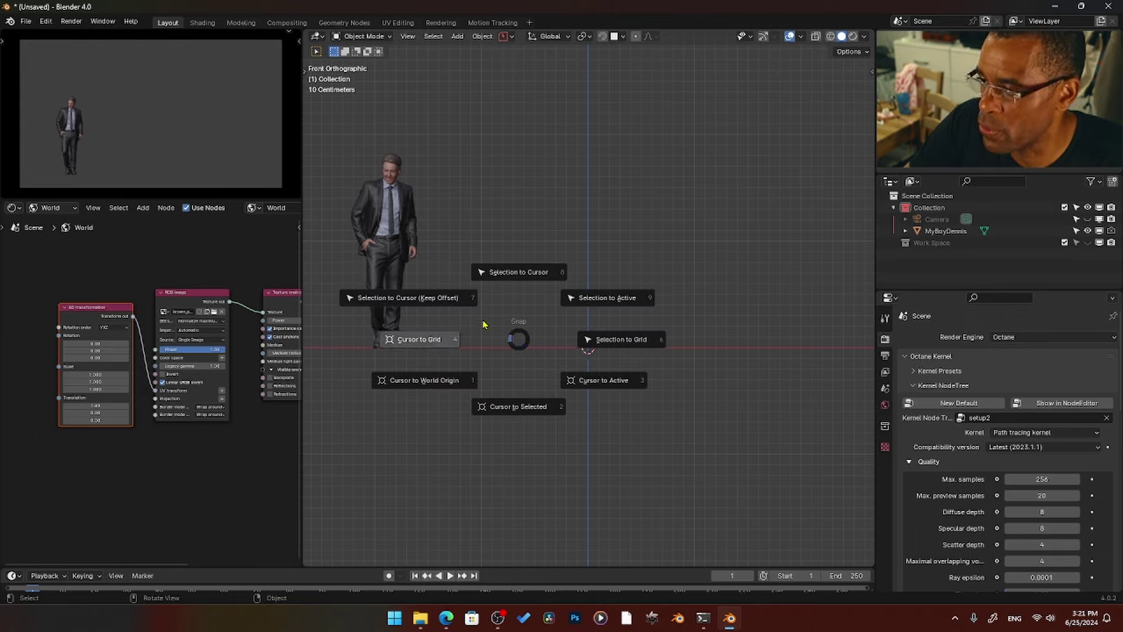
left_click(511, 361)
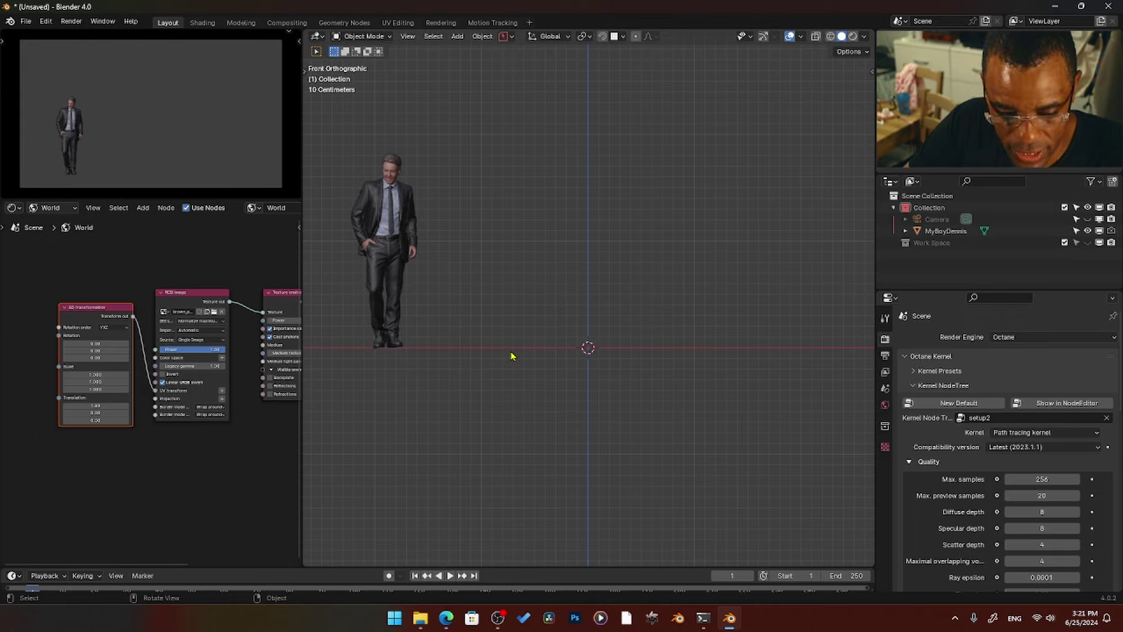
key("ctrl+s")
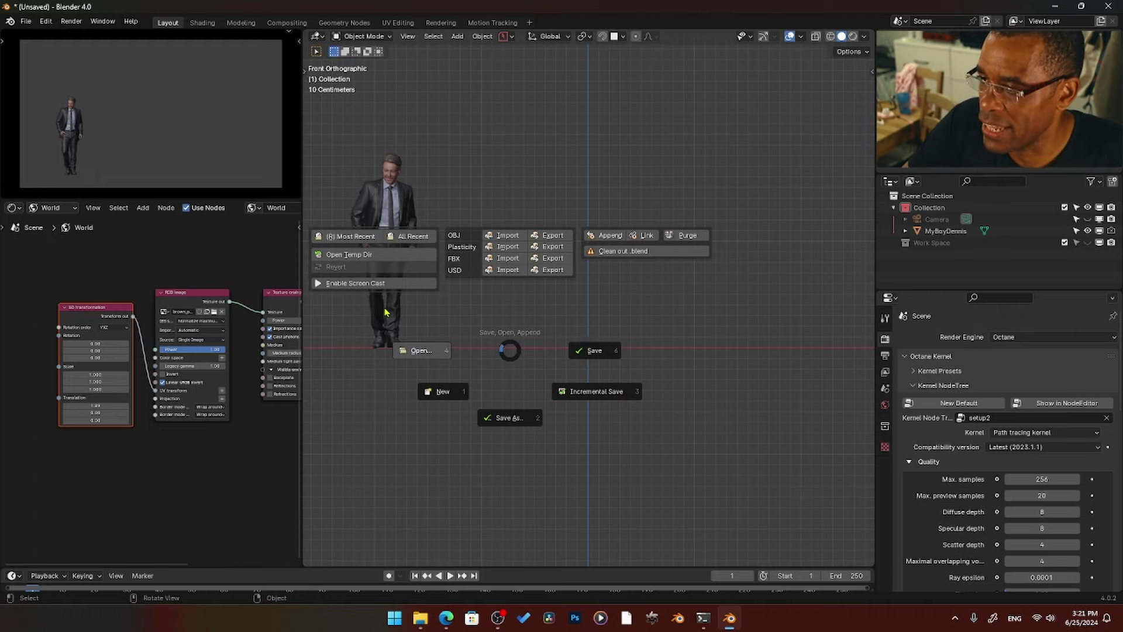
key("n")
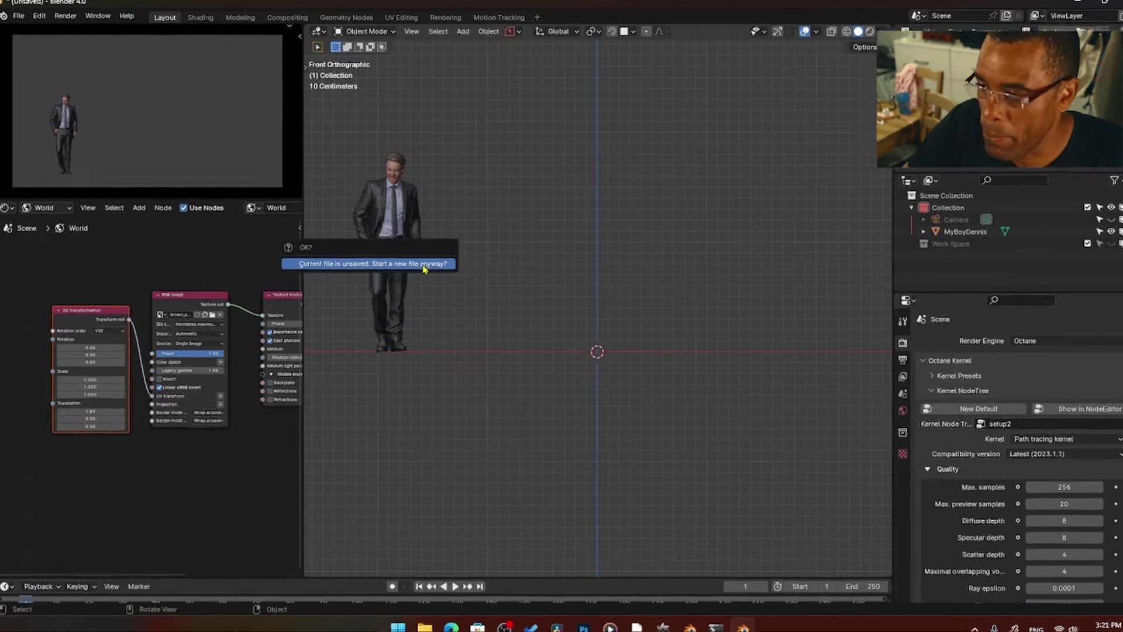
key("ctrl+s")
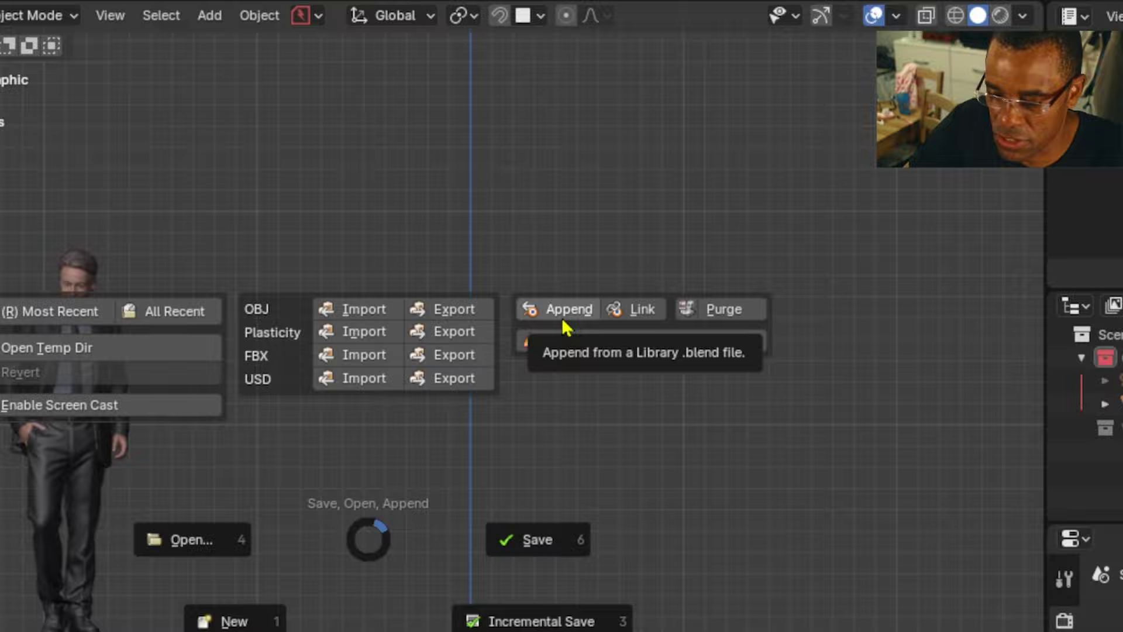
key("Escape")
key("grave")
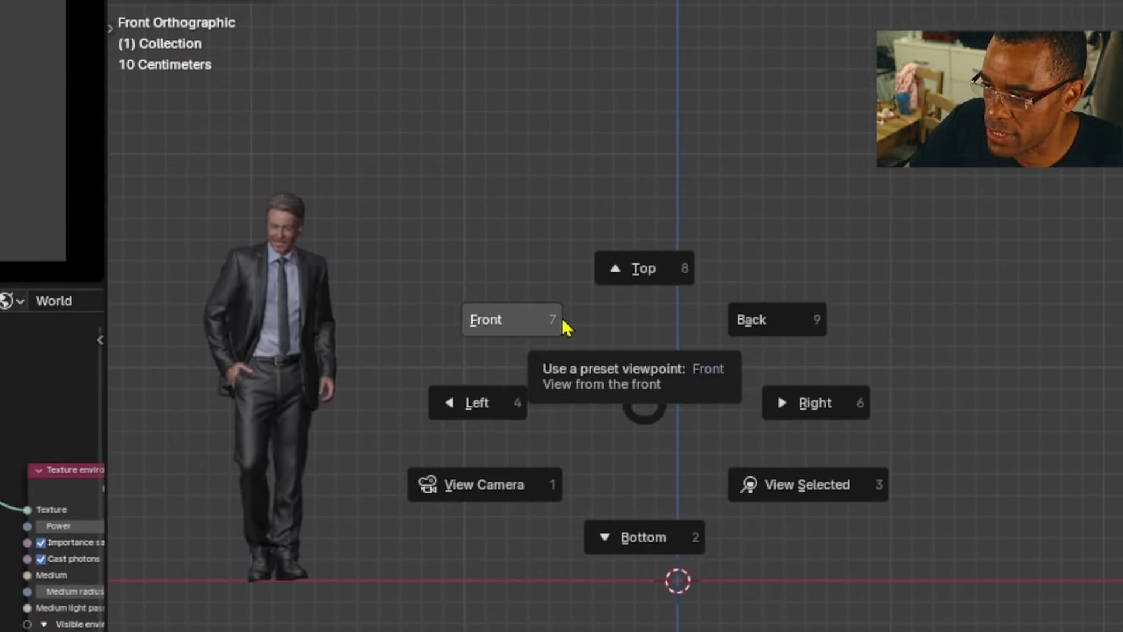
left_click(562, 320)
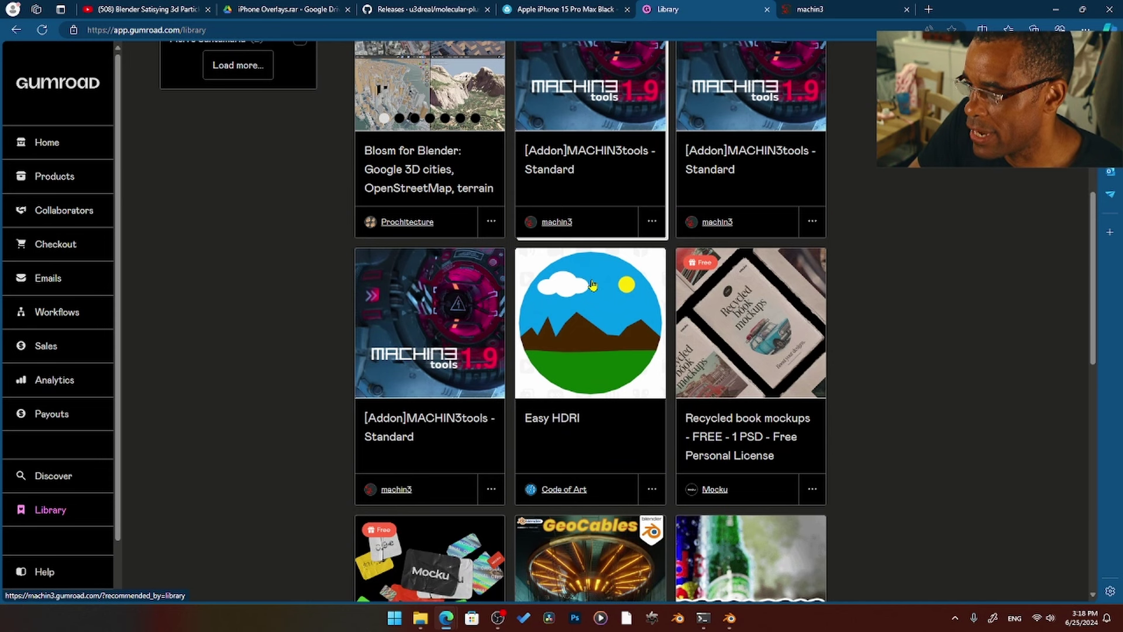
- Scroll the Gumroad Library to the PowerSave product, then minimize the browser
scroll(519, 315, "down", 2)
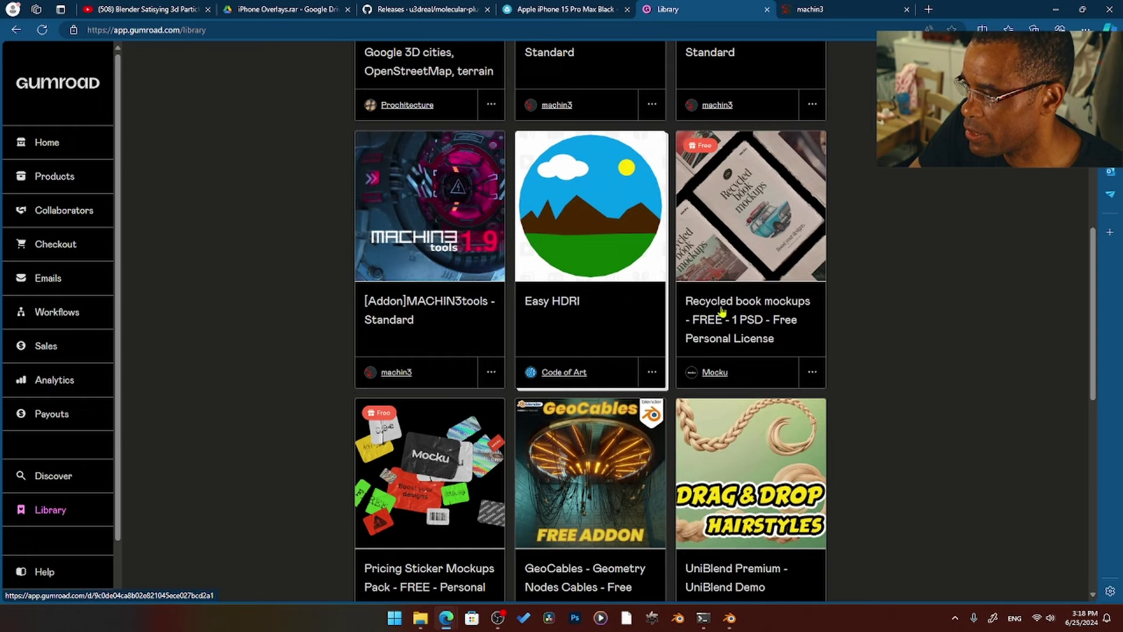
scroll(771, 301, "down", 1)
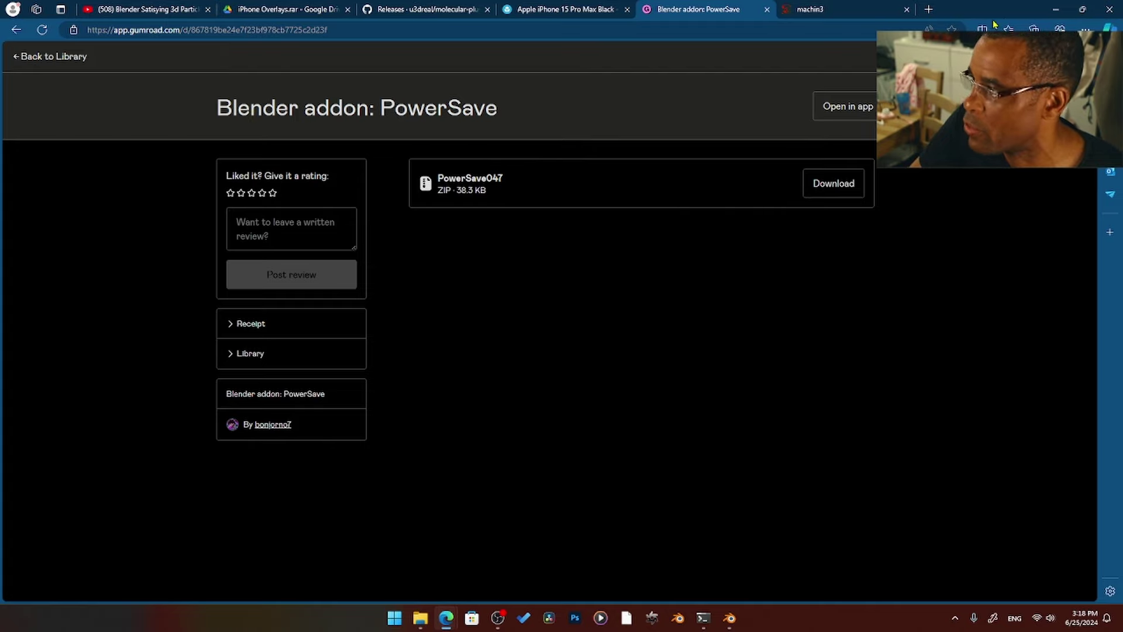
left_click(1054, 10)
- Expand the 3D View: PowerSave add-on's details in Blender's Add-ons preferences
left_click(70, 21)
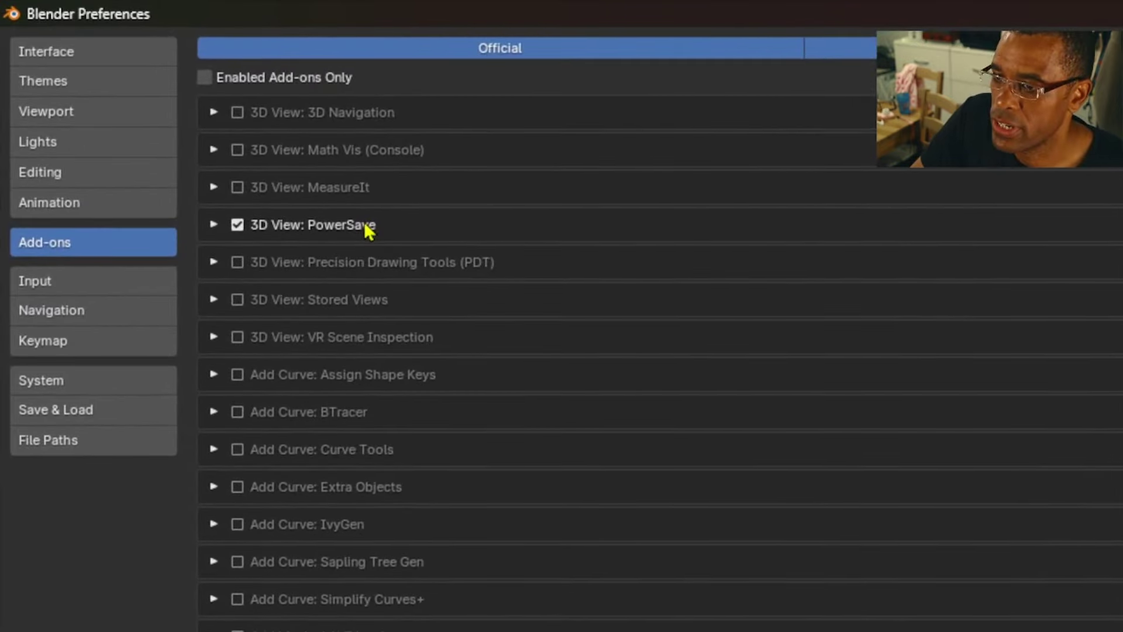
left_click(214, 225)
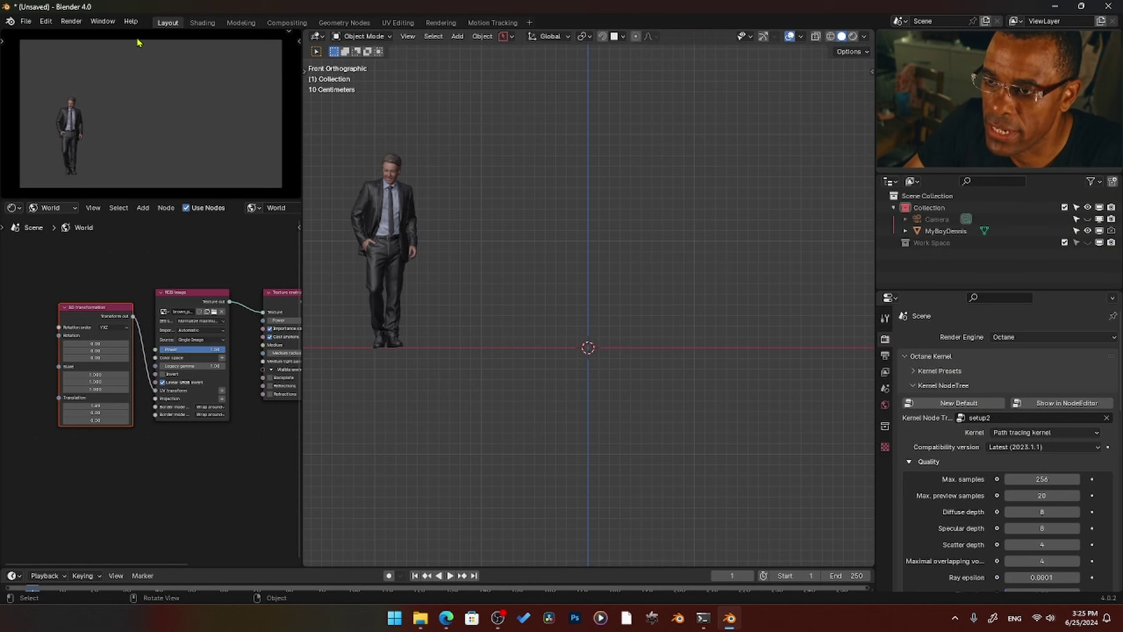
- Install the add-on from Downloads/node_wrangler_octane.zip via Preferences > Add-ons
left_click(46, 21)
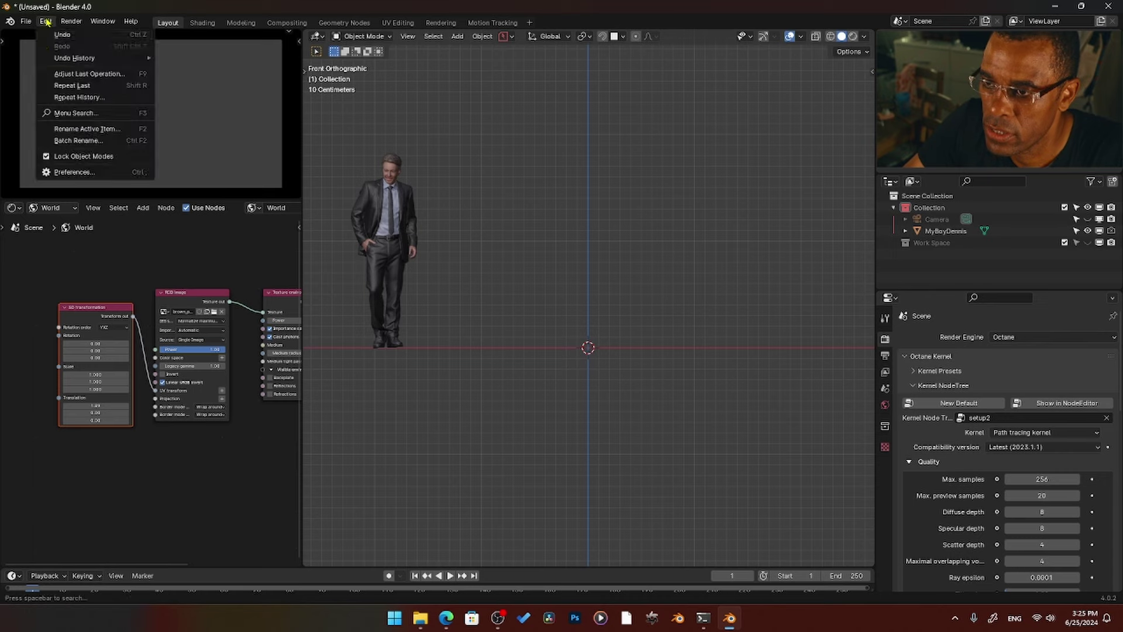
left_click(66, 172)
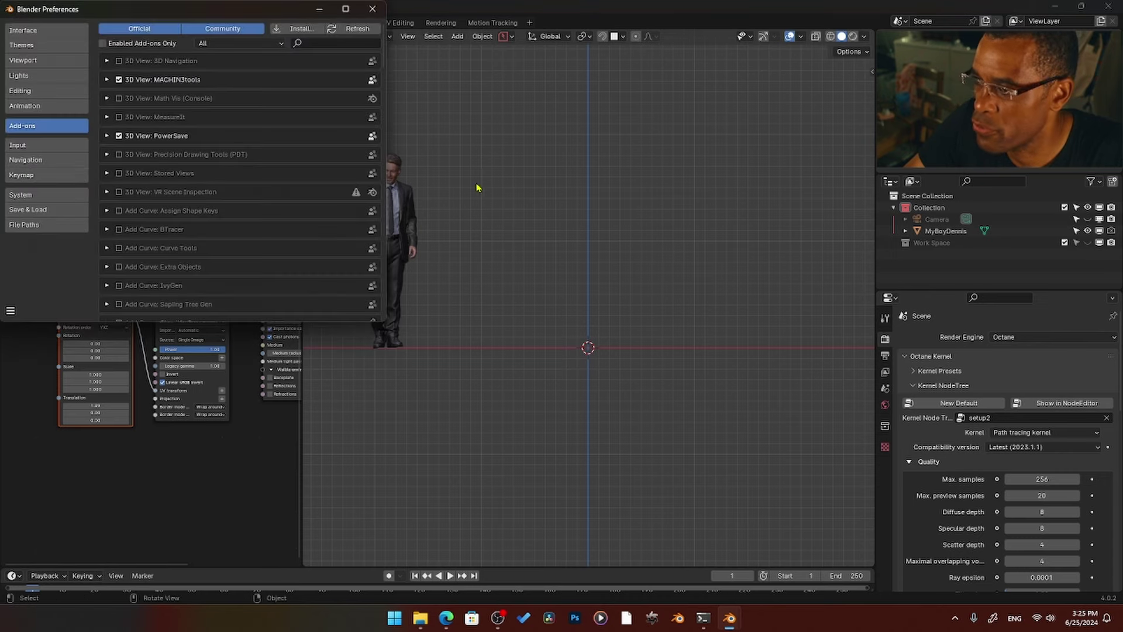
left_click(299, 32)
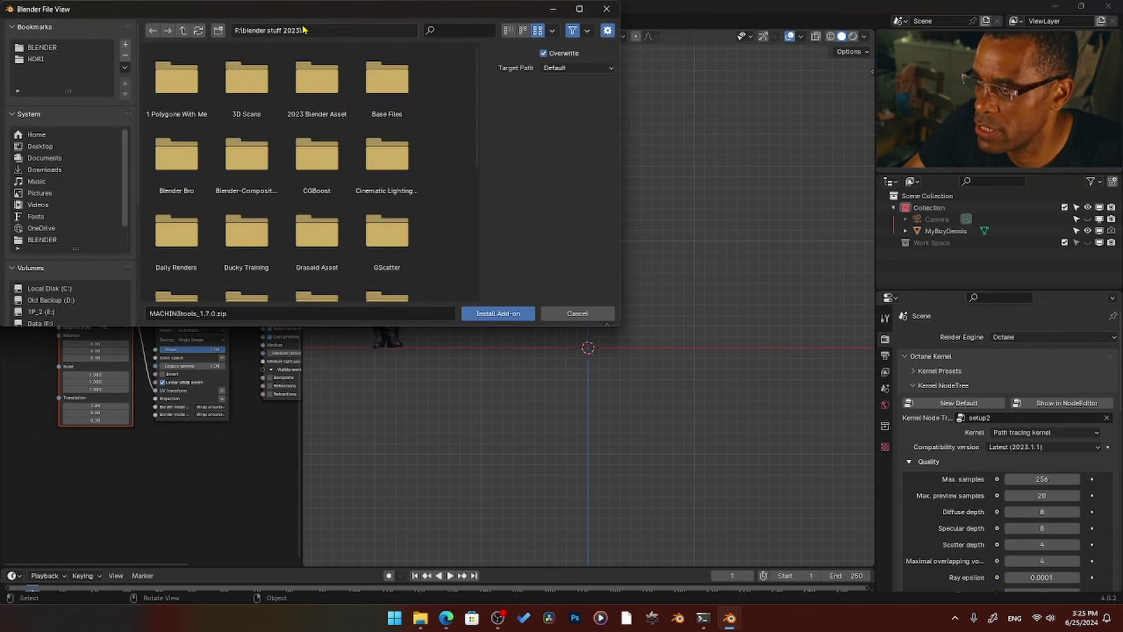
left_click(44, 169)
left_click(176, 157)
left_click(497, 313)
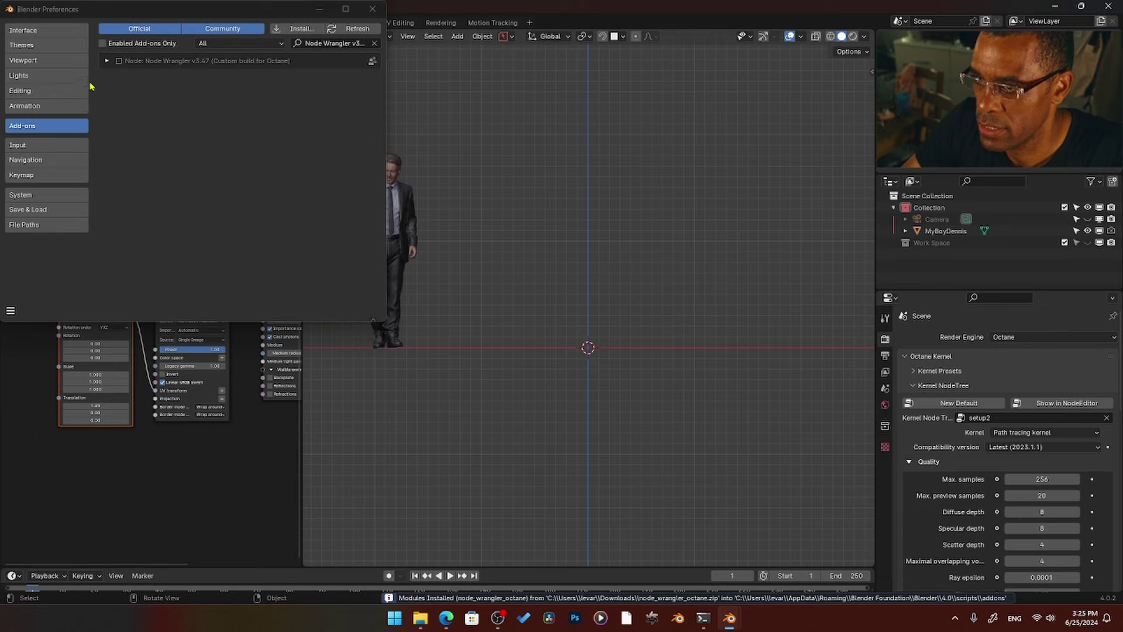
- Enable and expand Node Wrangler v3.47 (Octane build), enlarging the Preferences window
left_click(120, 61)
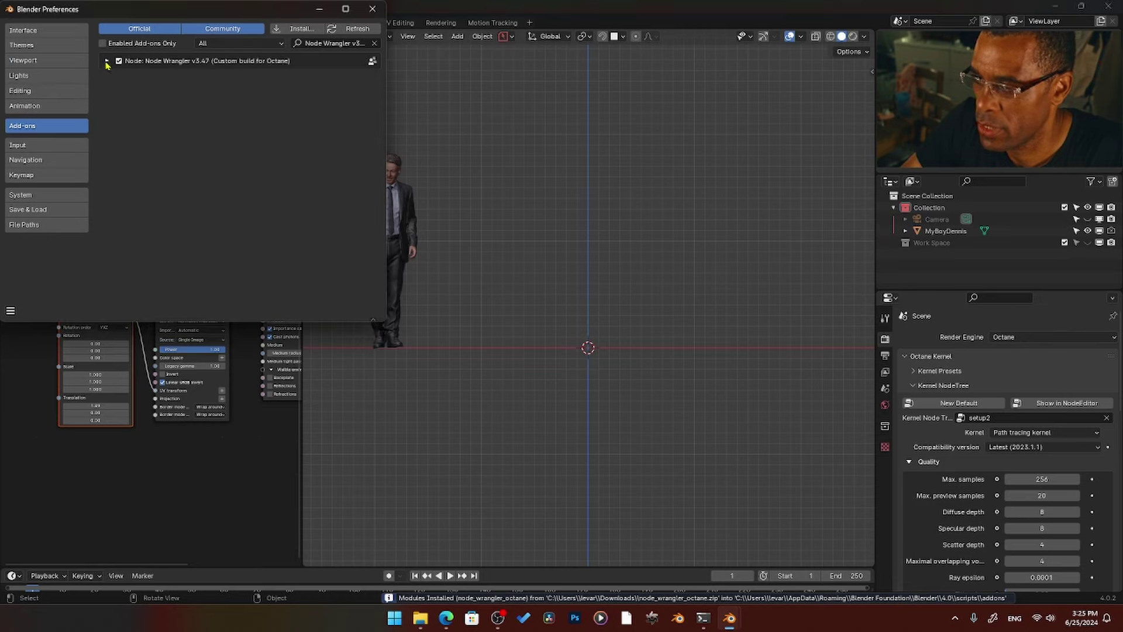
left_click(107, 62)
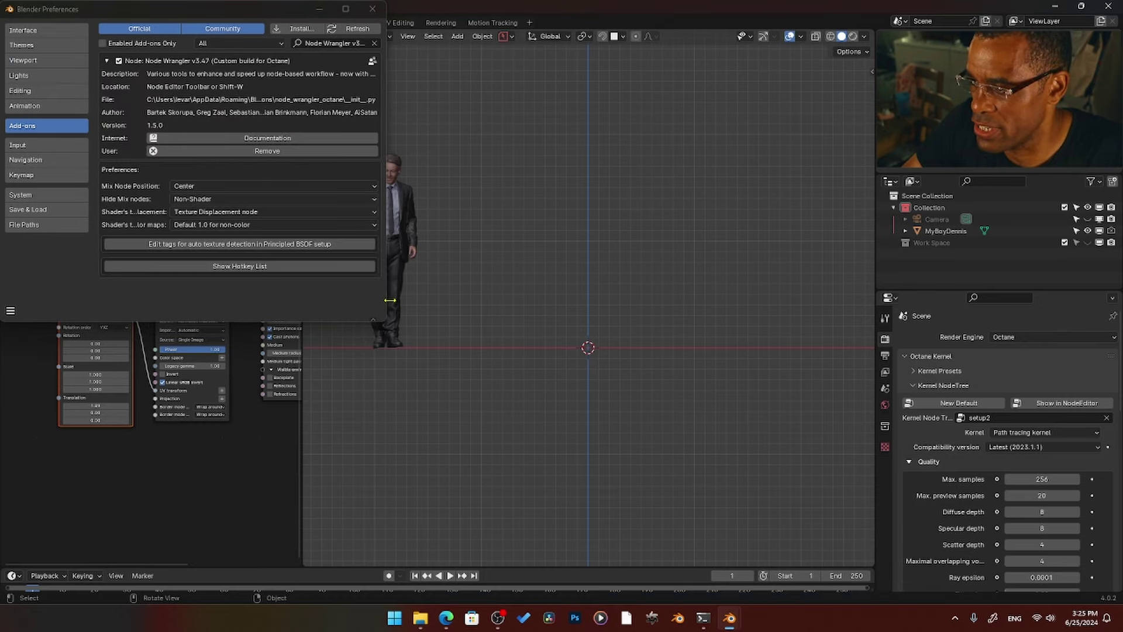
left_click_drag(389, 300, 534, 373)
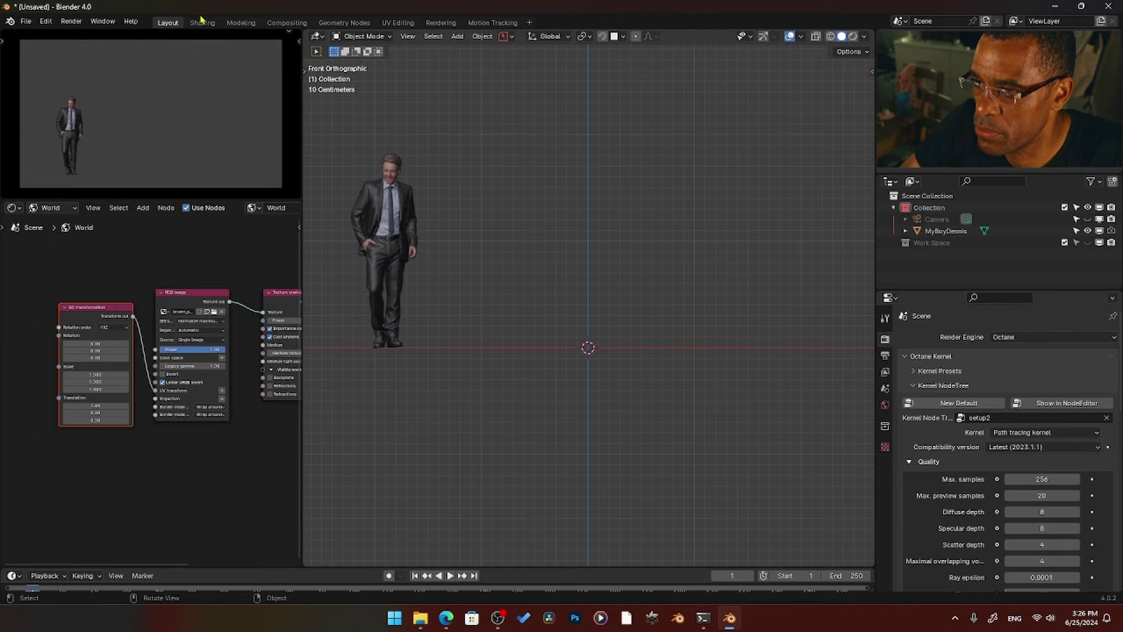
- In the Shading workspace, show Object material nodes and add a mesh cube
left_click(202, 22)
left_click(130, 38)
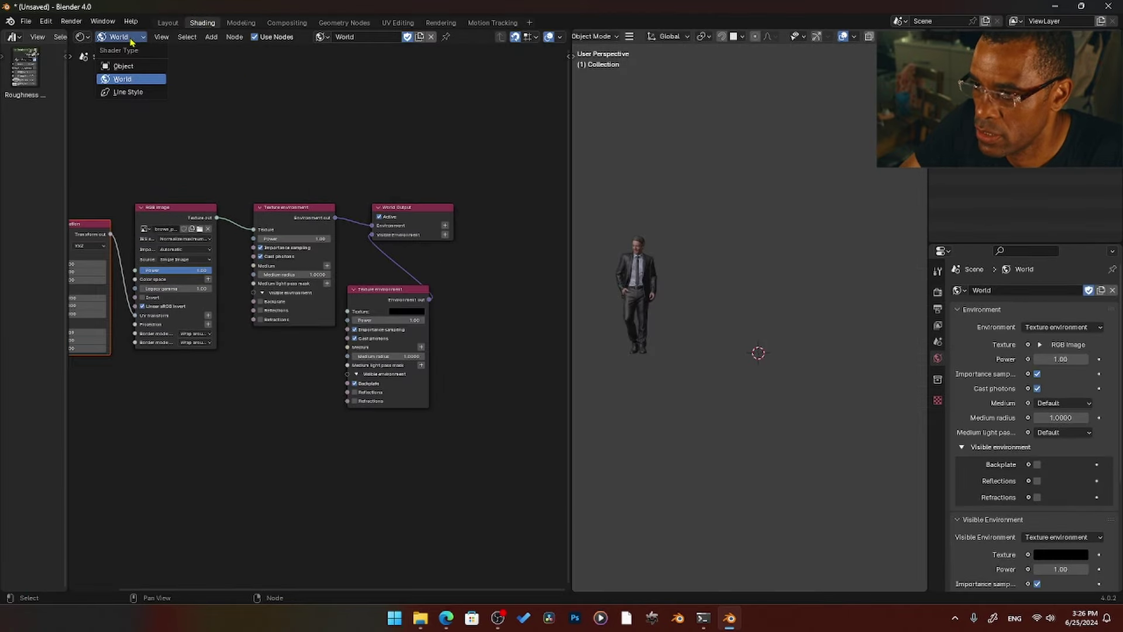
left_click(123, 65)
key("shift+a")
mouse_move(761, 356)
left_click(810, 380)
- Give the cube a new Universal material with albedo, roughness, normal and displacement textures loaded
scroll(754, 393, "up", 1)
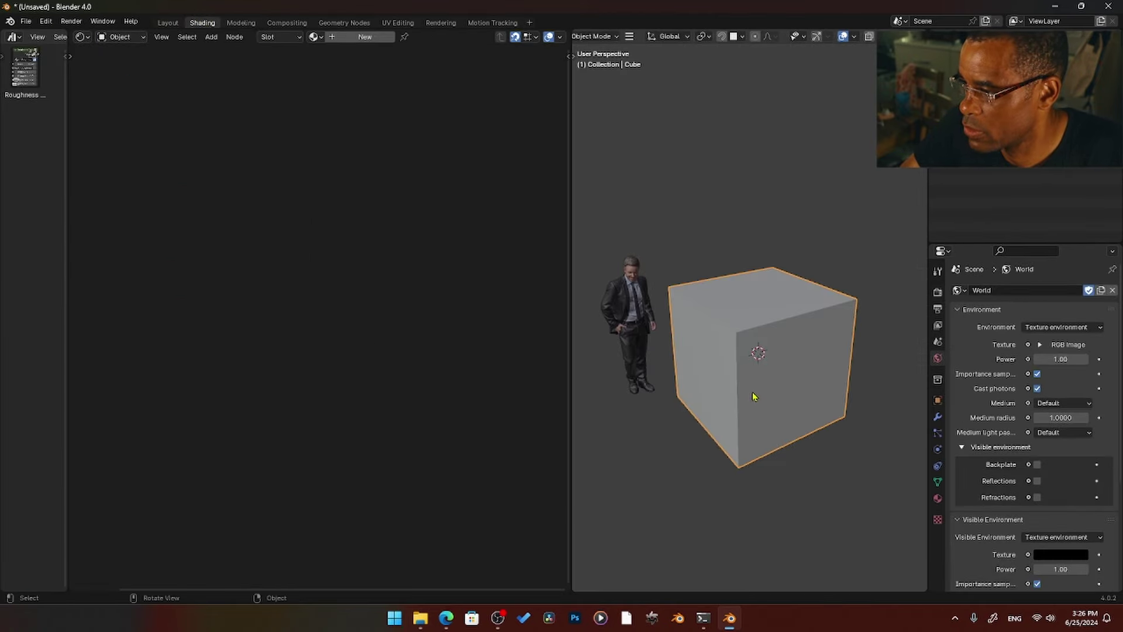
left_click(352, 37)
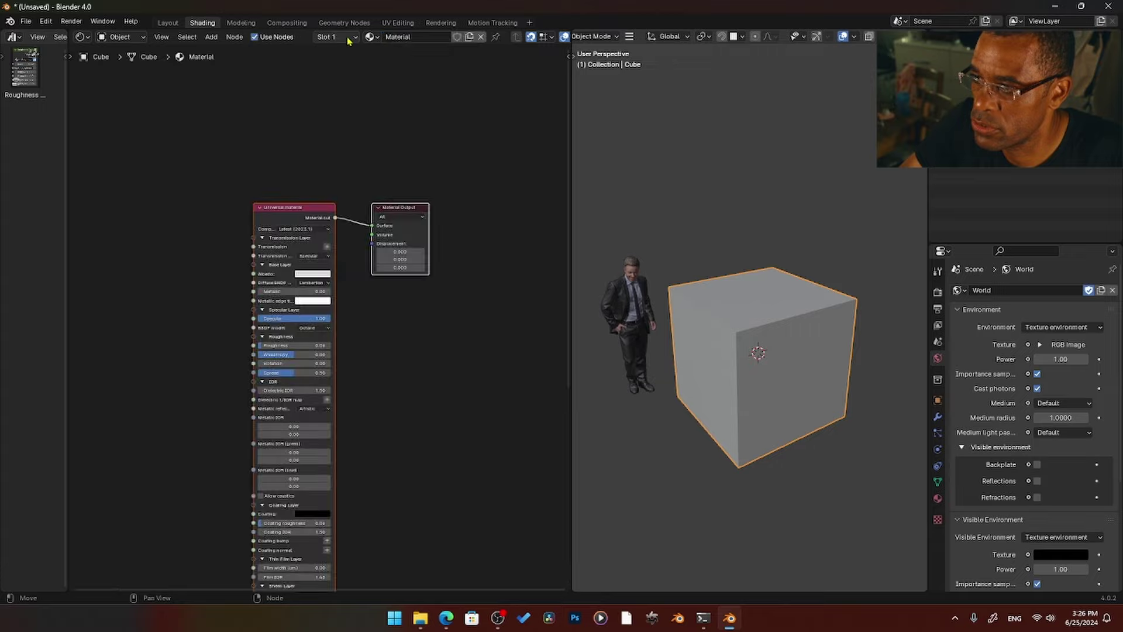
key("Home")
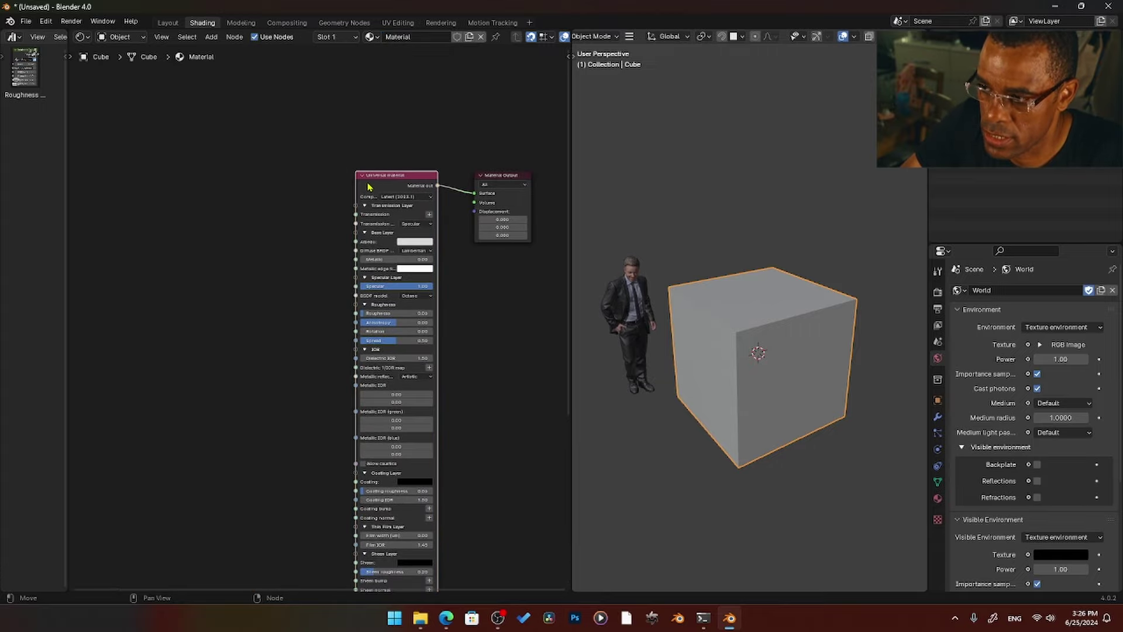
key("ctrl+shift+t")
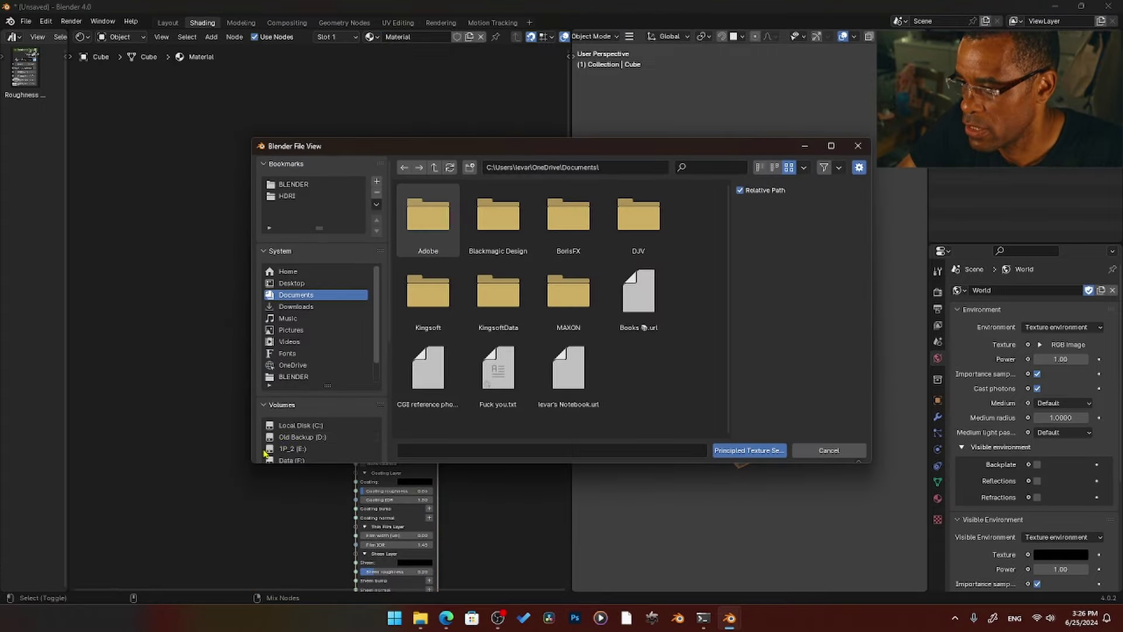
scroll(322, 404, "down", 2)
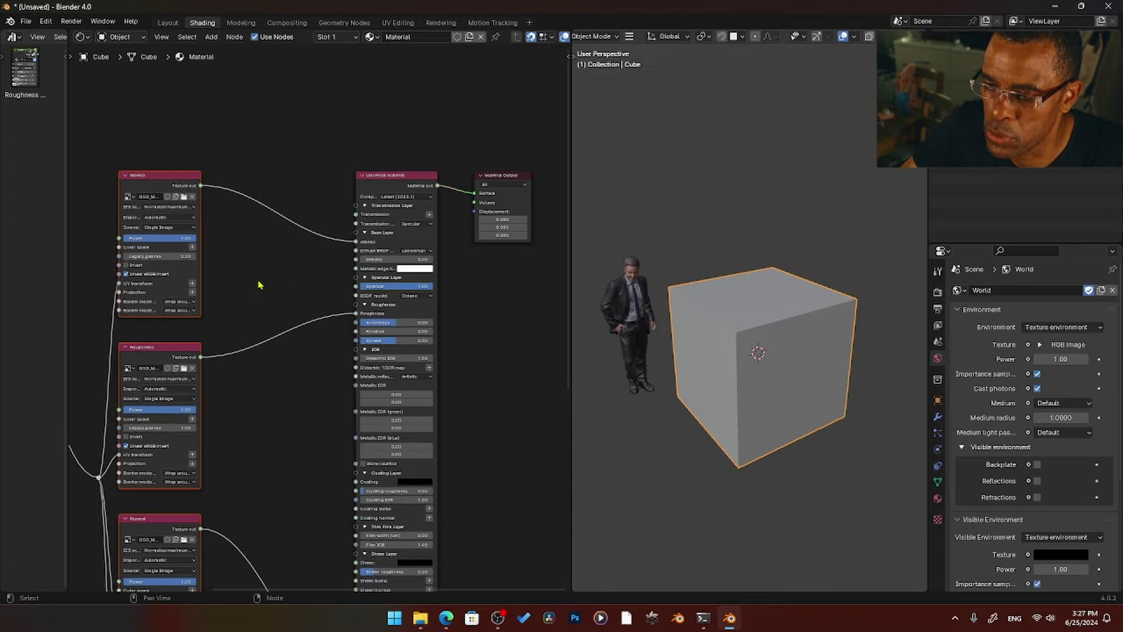
middle_click_drag(260, 283, 369, 231)
scroll(368, 231, "down", 1)
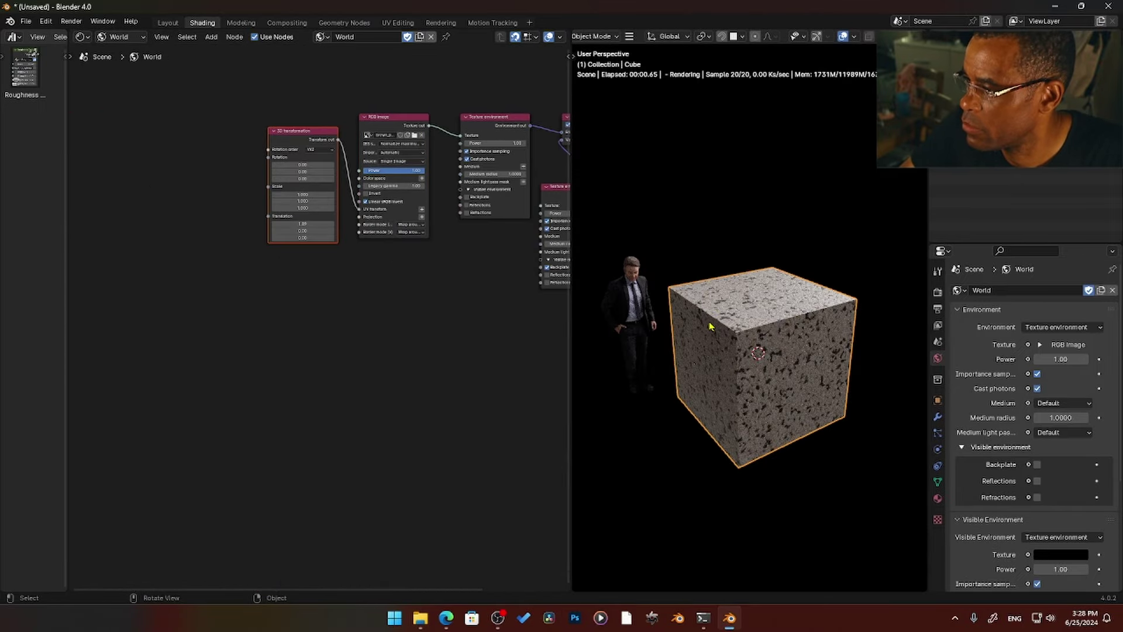
middle_click_drag(719, 346, 772, 404)
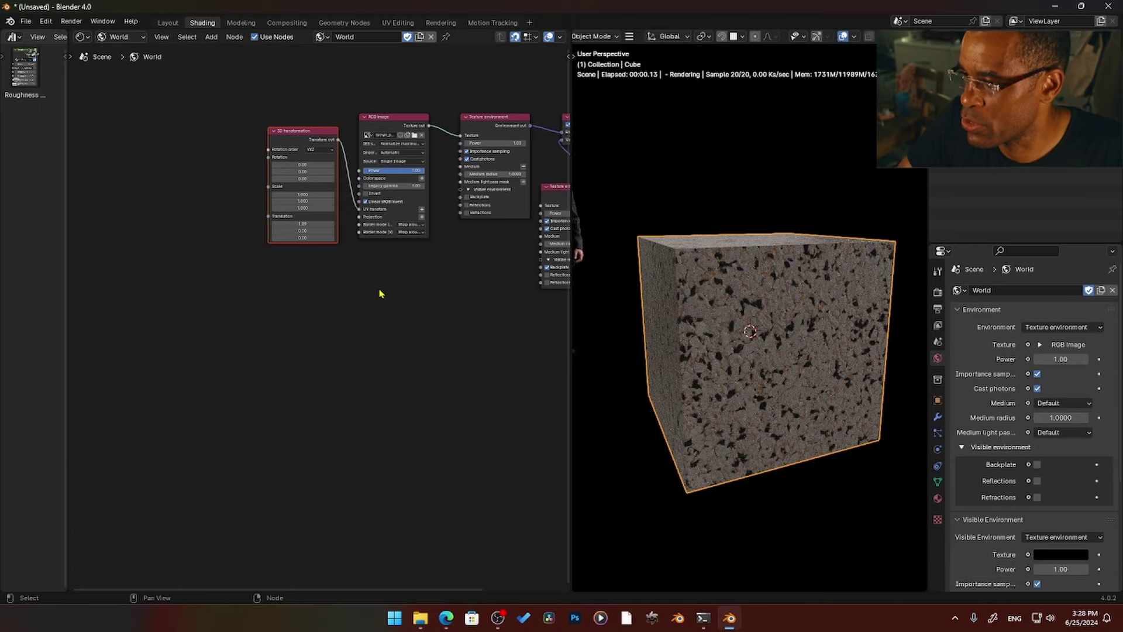
middle_click_drag(378, 293, 263, 361)
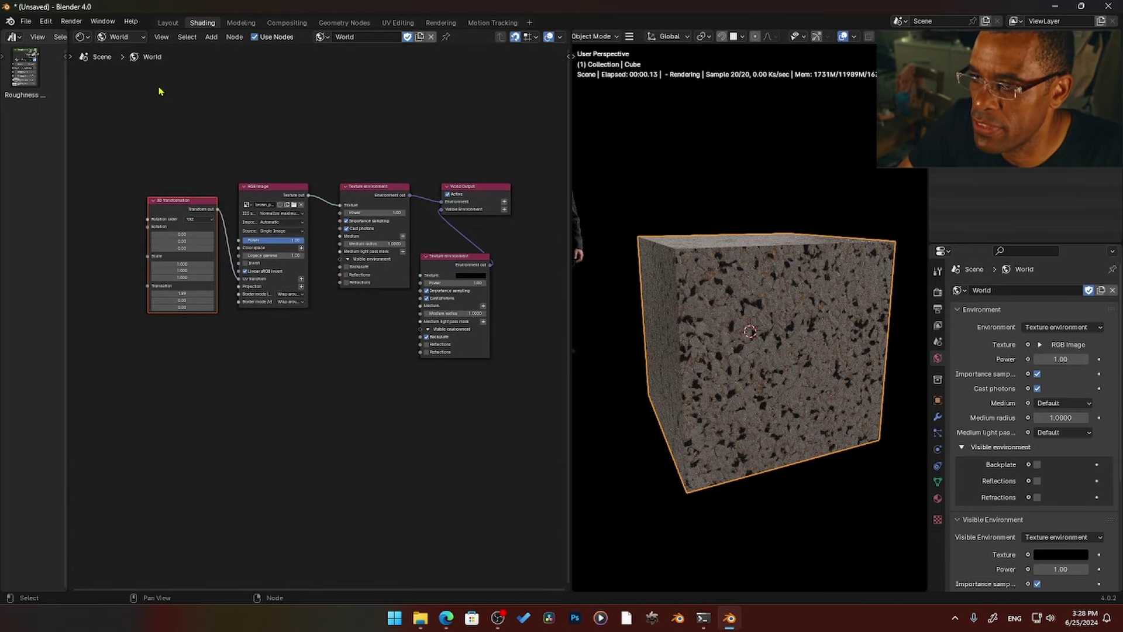
- Preview the cube's roughness, normal, albedo and displacement maps one by one through the Octane viewer
left_click(121, 37)
left_click(116, 66)
middle_click_drag(275, 435, 384, 290)
left_click(249, 234)
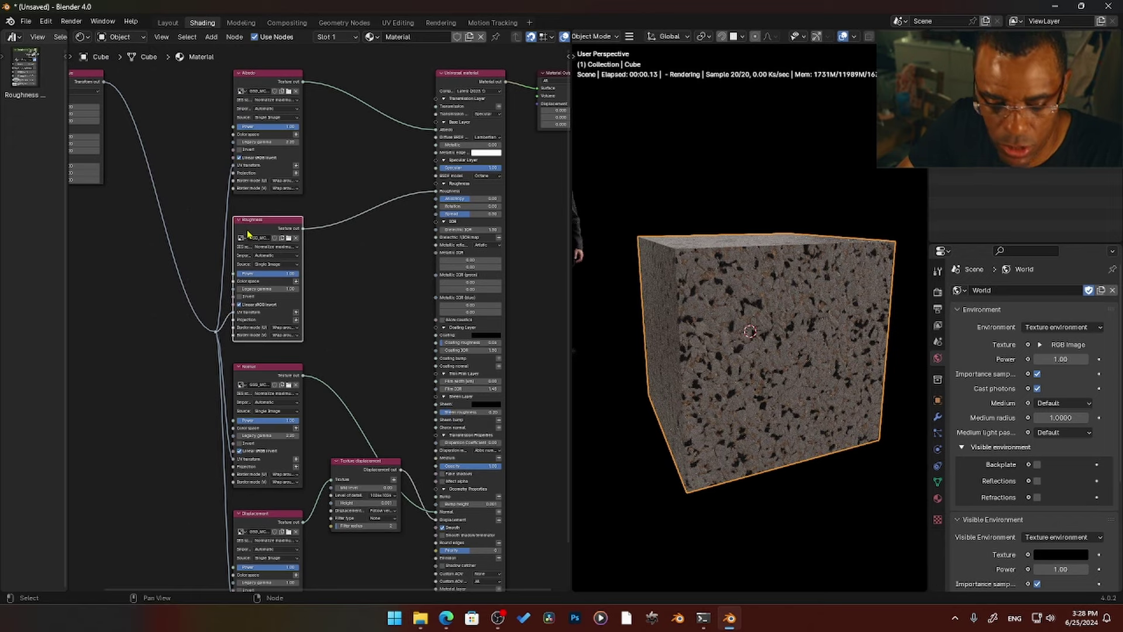
left_click(261, 226, "ctrl+shift")
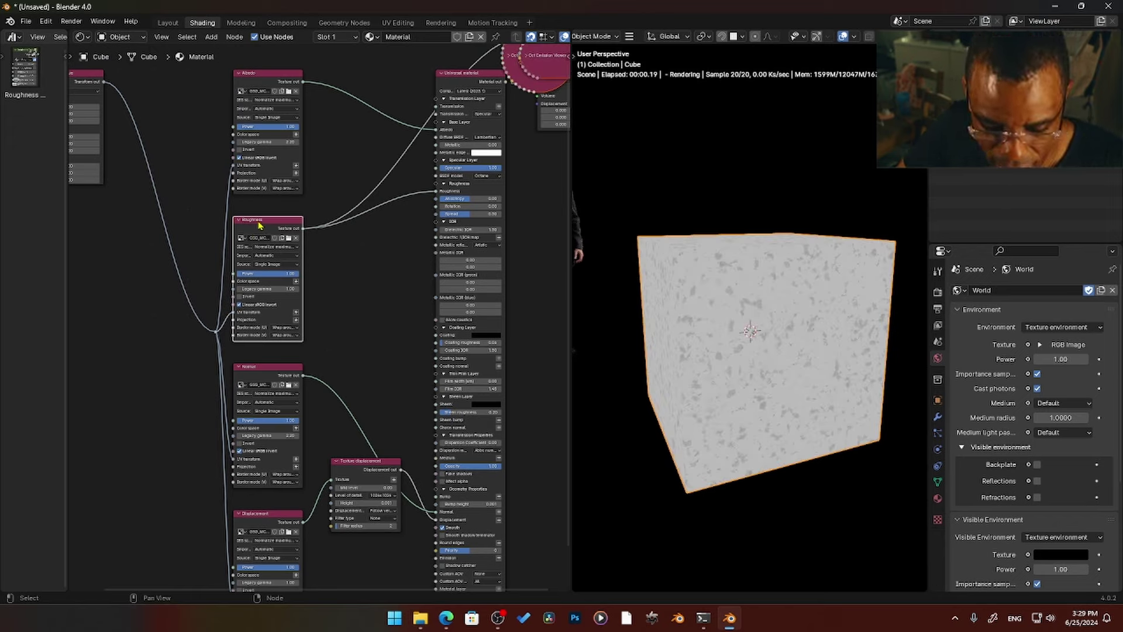
left_click(267, 373, "ctrl+shift")
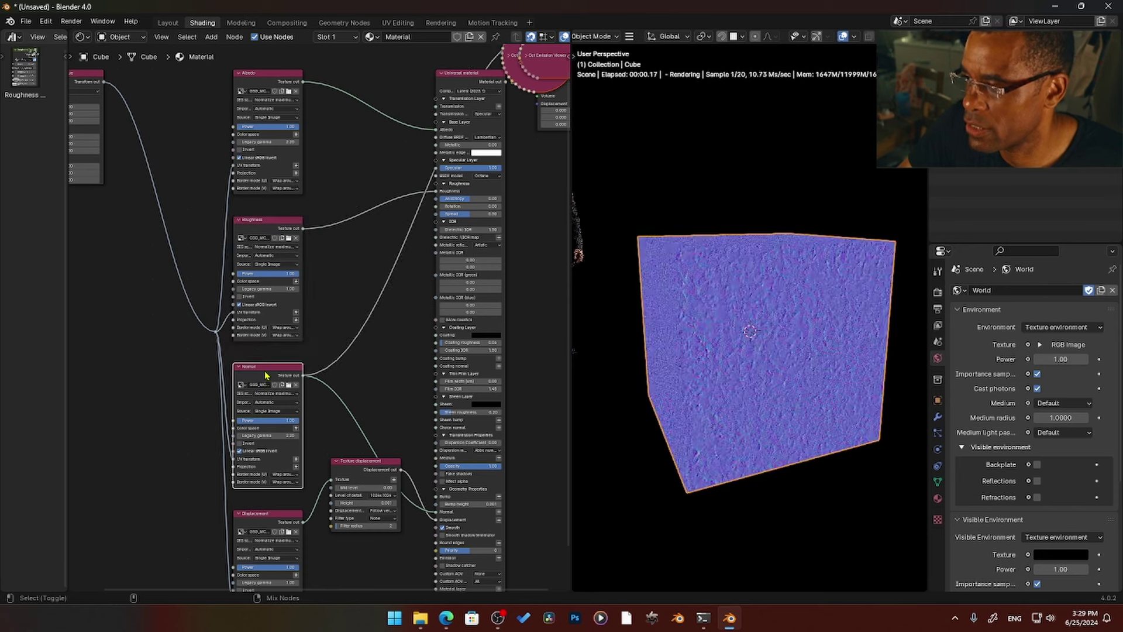
left_click(280, 82, "ctrl+shift")
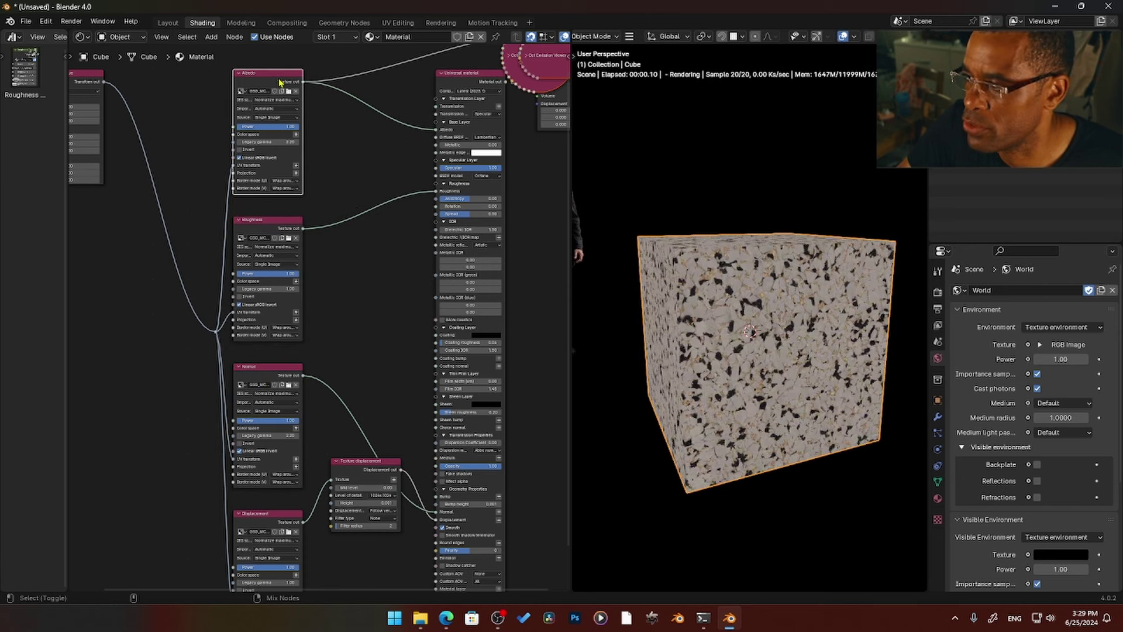
left_click(252, 229, "ctrl+shift")
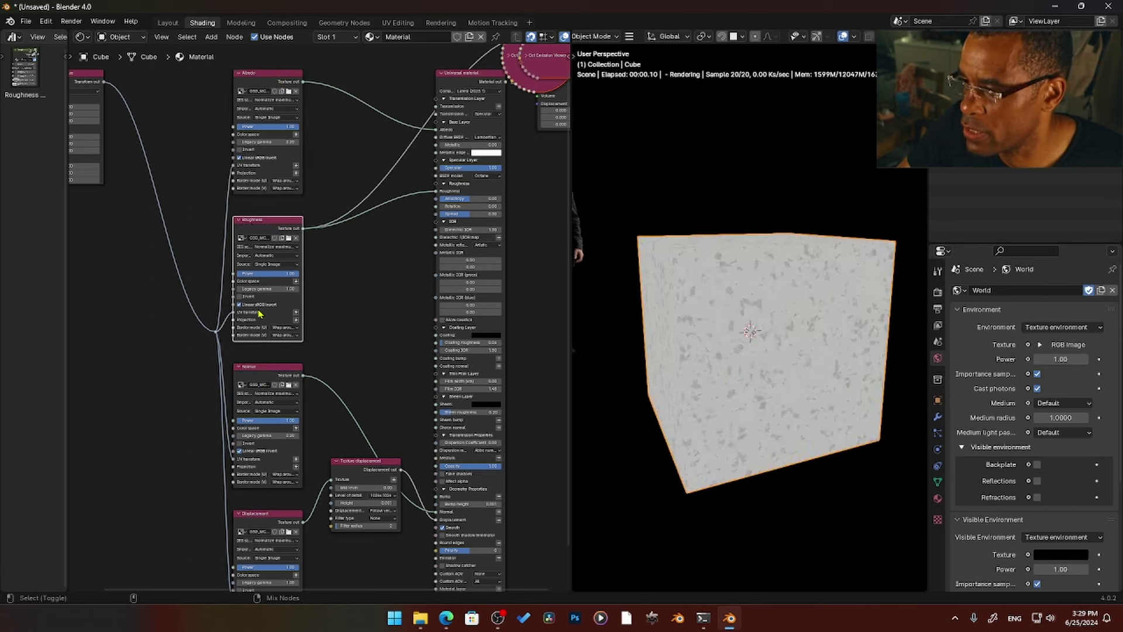
left_click(257, 377, "ctrl+shift")
left_click(268, 520, "ctrl+shift")
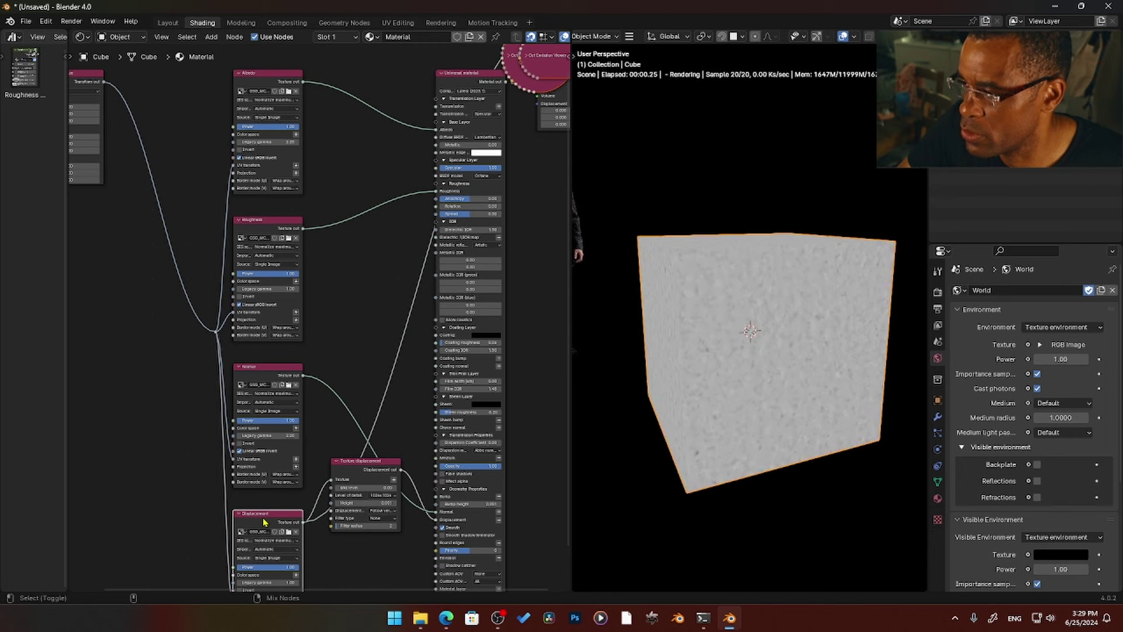
left_click(345, 326)
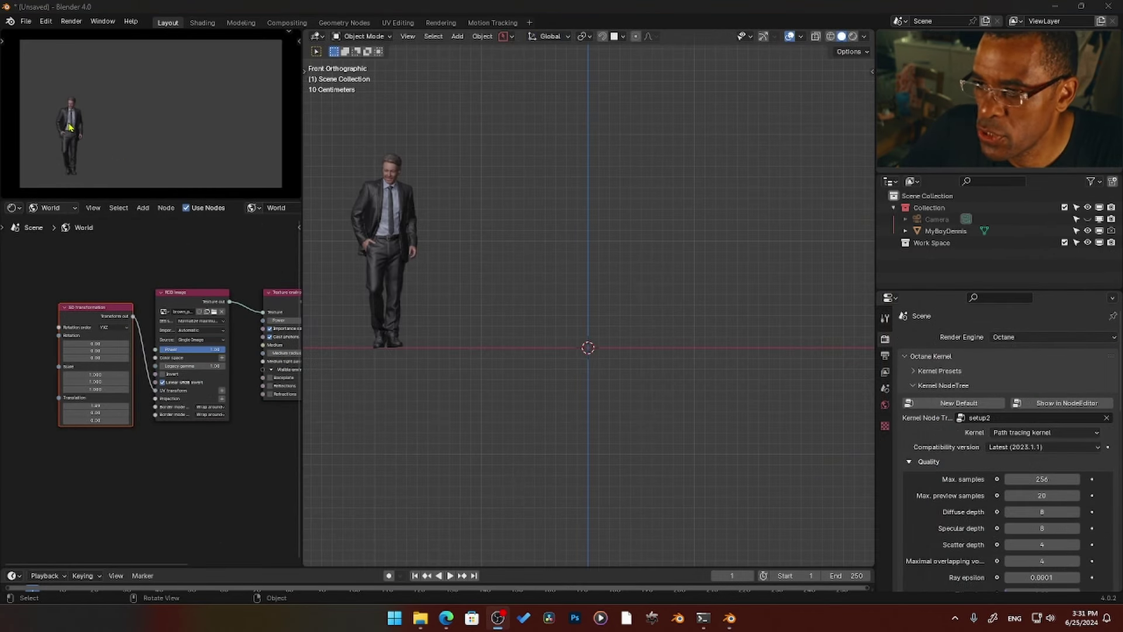
- Install molecular-plus_1.15.5_310_win.zip from Downloads as a Blender add-on
left_click(29, 22)
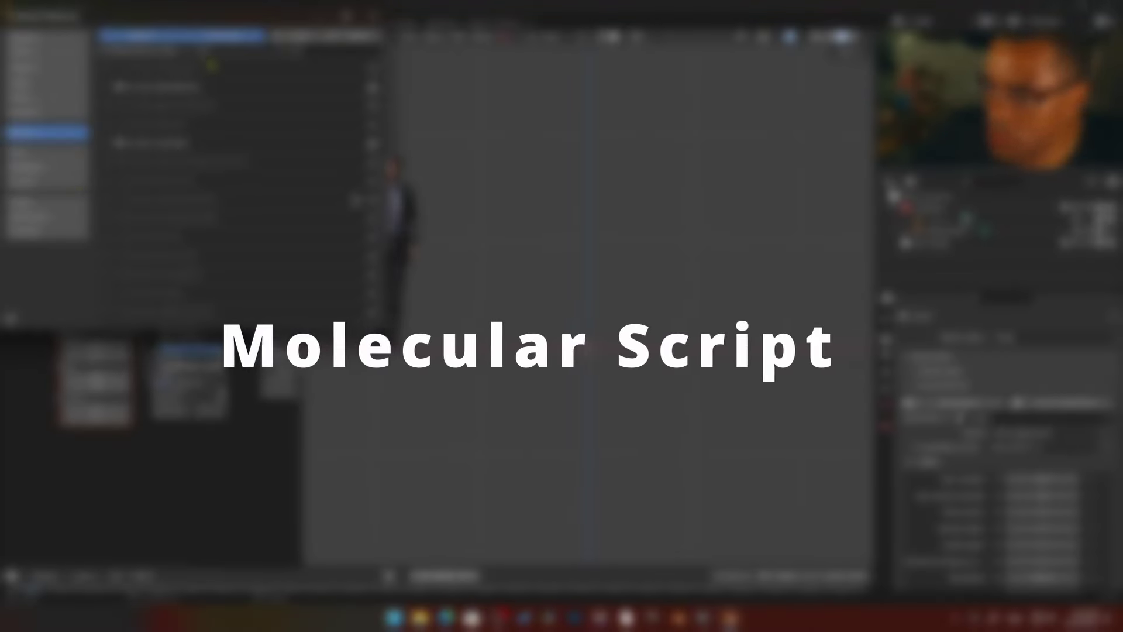
left_click(319, 39)
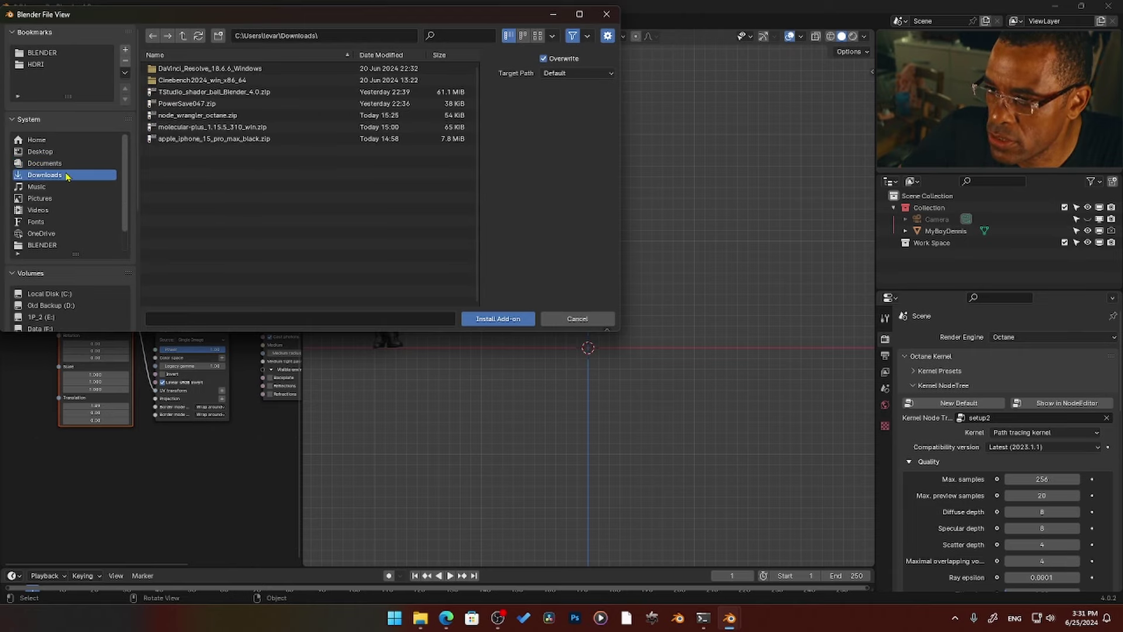
left_click(66, 175)
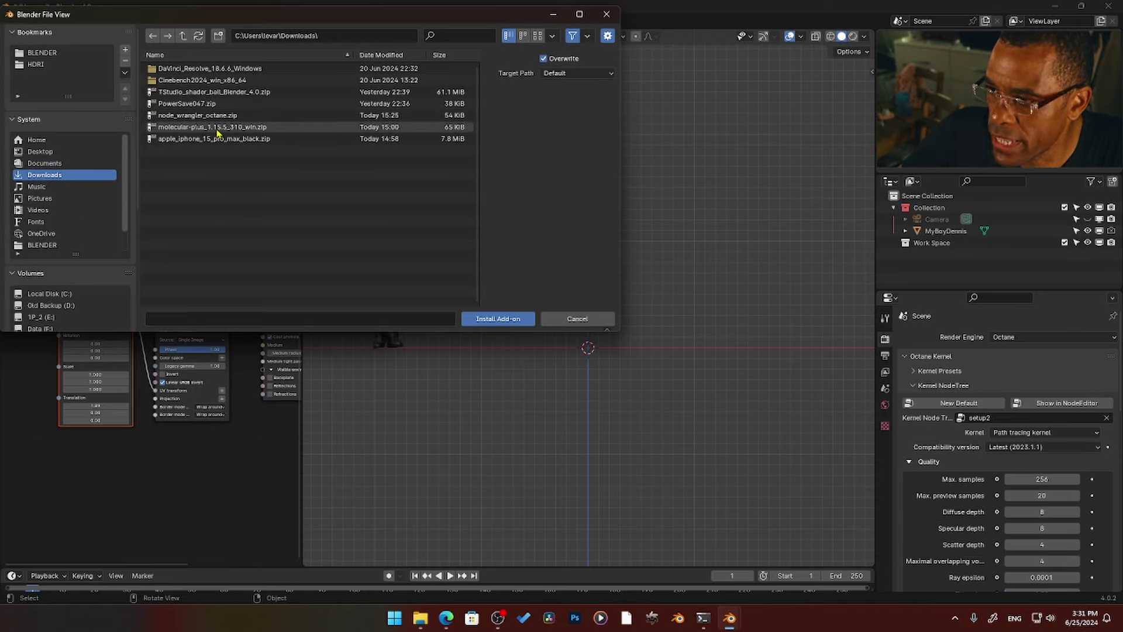
left_click(223, 131)
left_click(515, 320)
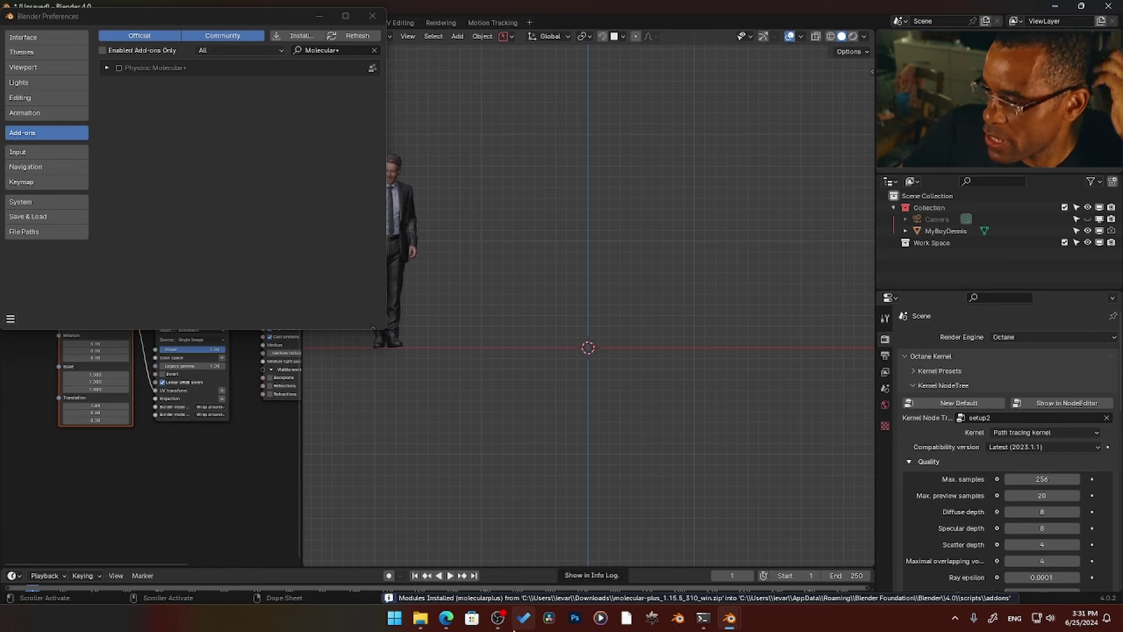
left_click(446, 625)
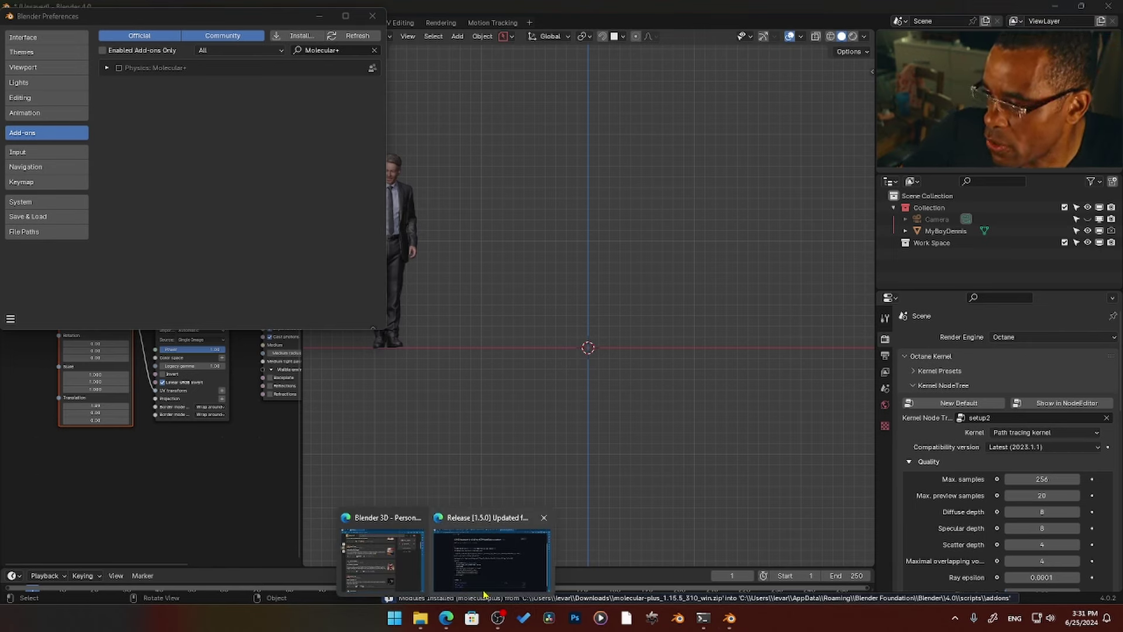
- Look over the molecular plus 1.15.5 release, then the node_wrangler_octane 1.5.0 release on GitHub
left_click(498, 575)
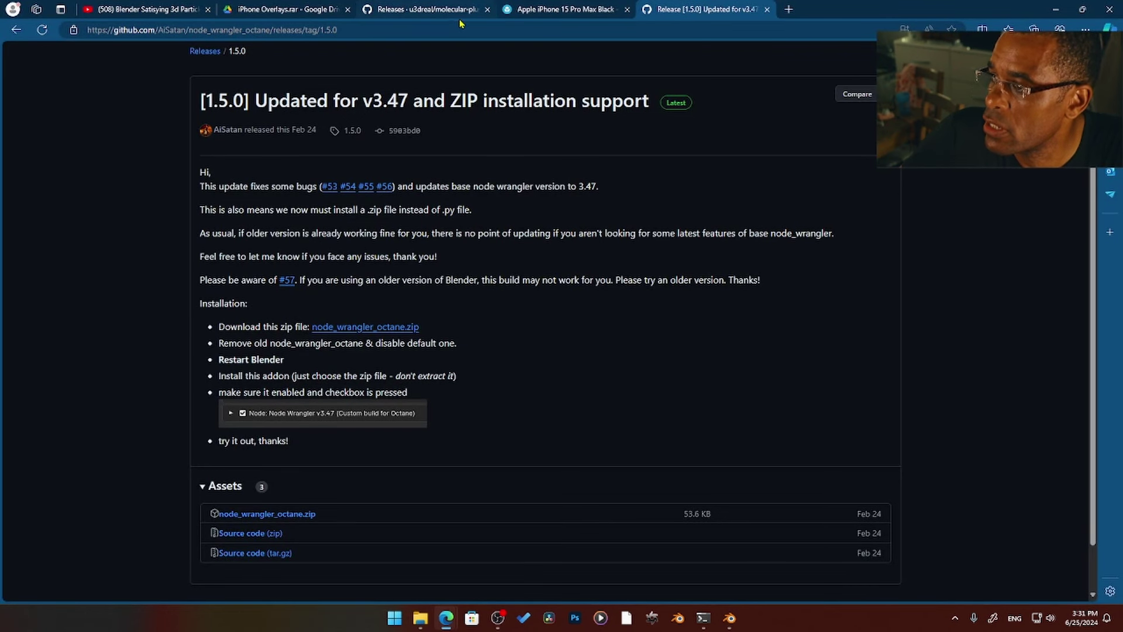
left_click(429, 15)
scroll(550, 253, "up", 3)
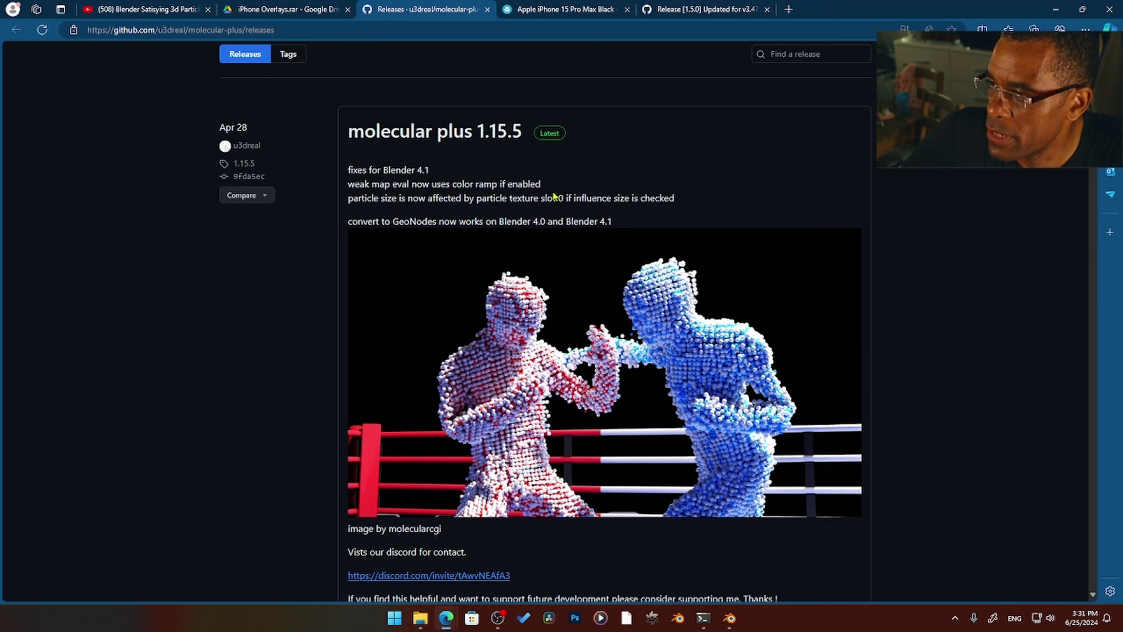
scroll(587, 263, "down", 1)
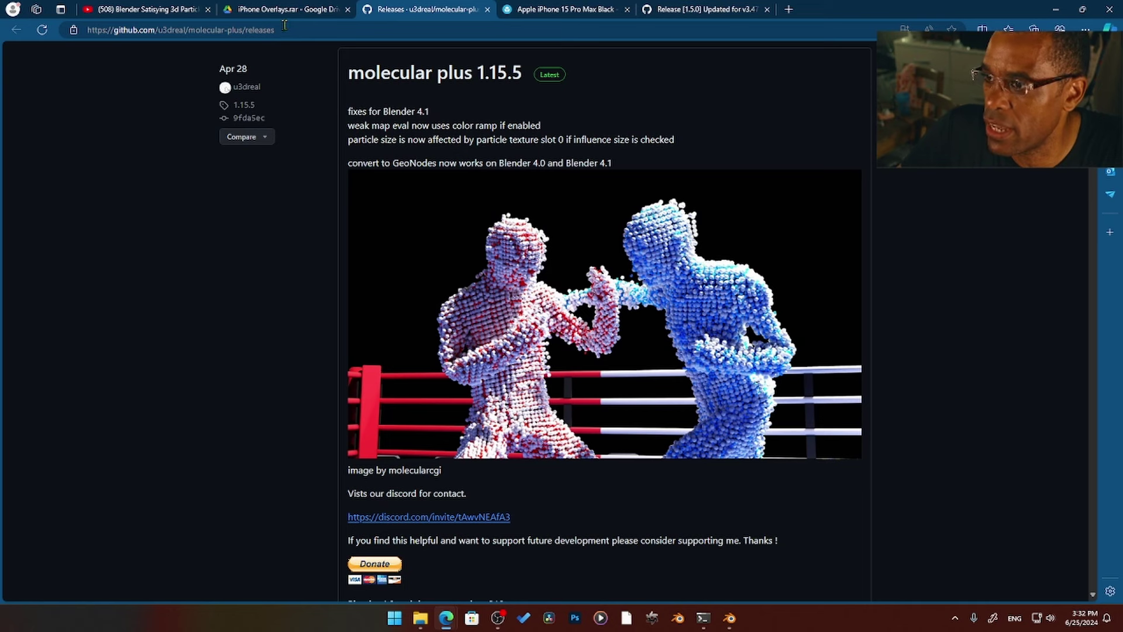
left_click(557, 12)
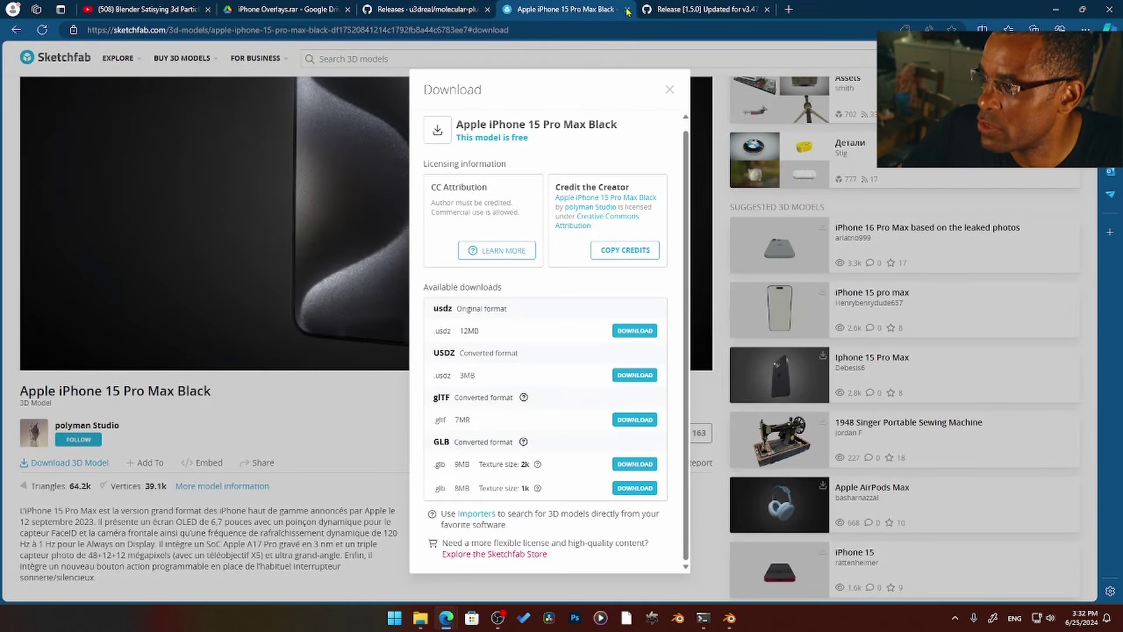
left_click(698, 11)
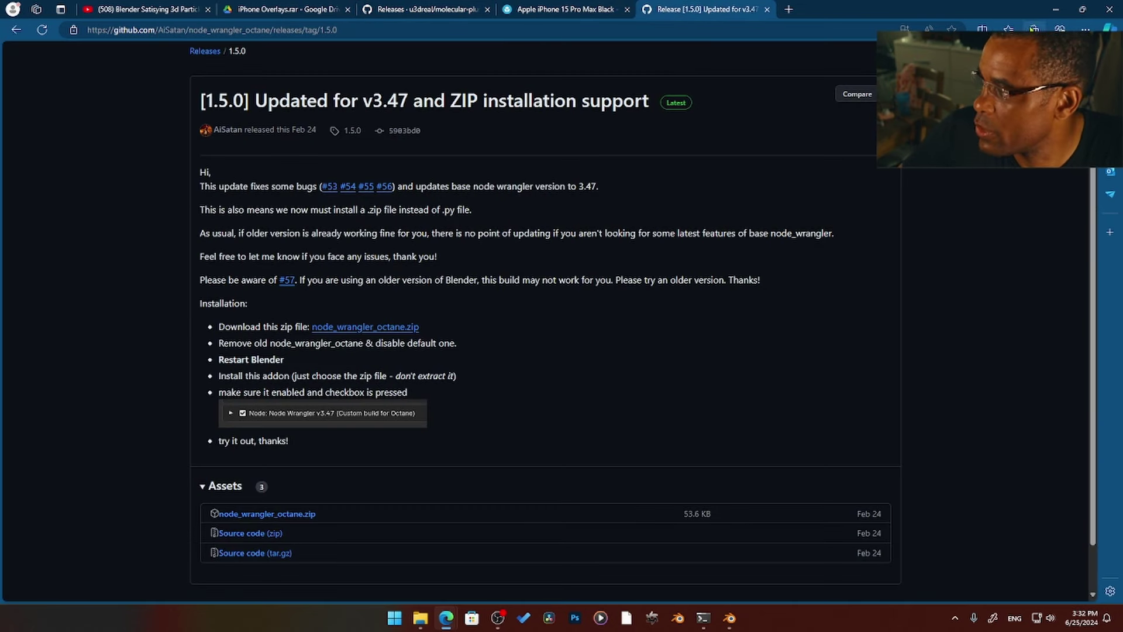
- Back in Blender, enable Physics: Molecular+ and expand then collapse its details
left_click(1053, 10)
left_click(118, 68)
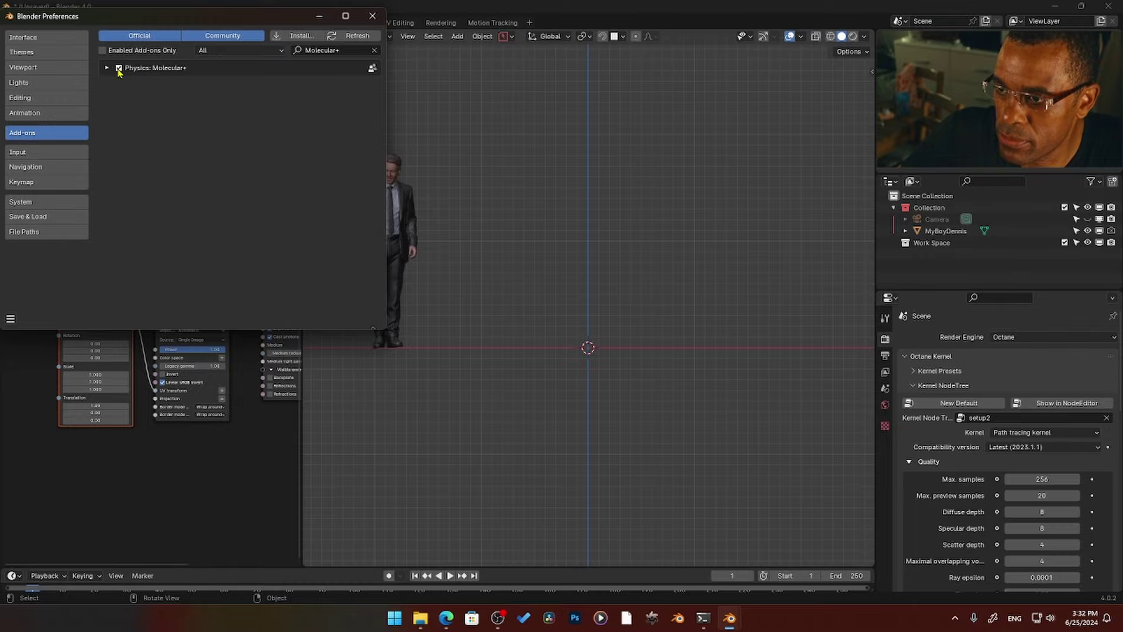
left_click(108, 68)
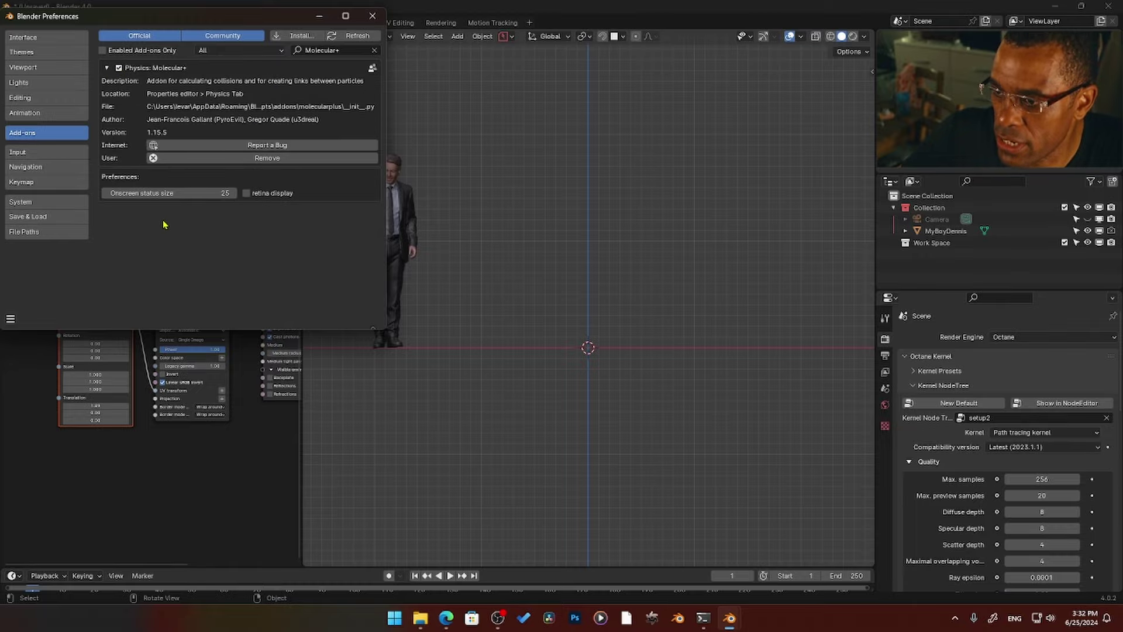
left_click(107, 68)
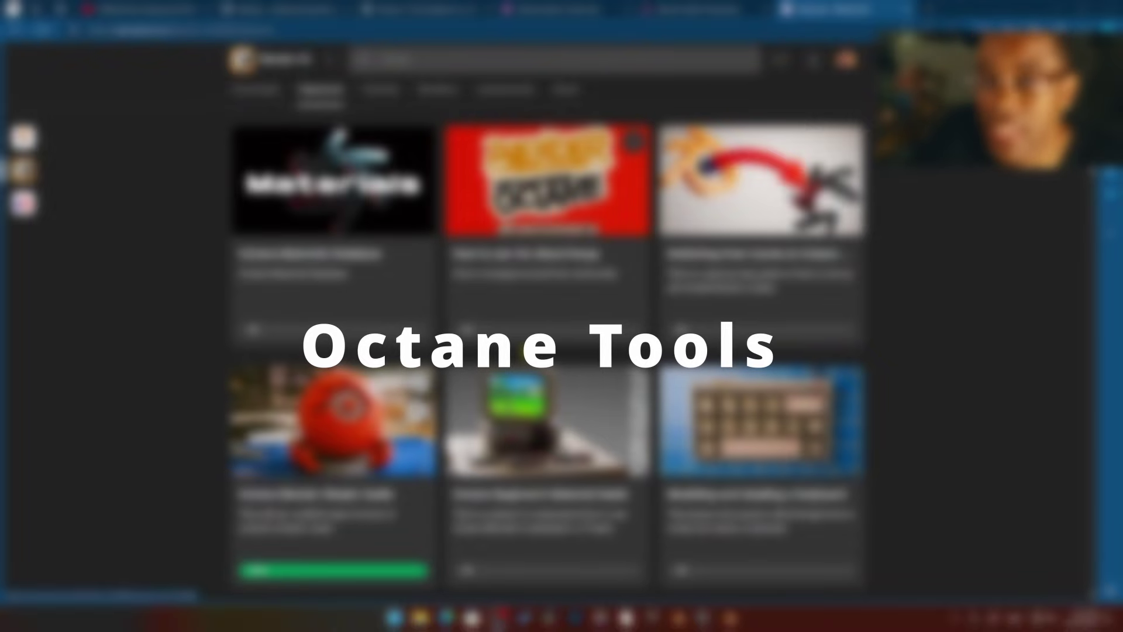
- Open the 'Octane Tool by Andreas_Resch' lesson from the Skool classroom and scroll through it
scroll(528, 349, "down", 8)
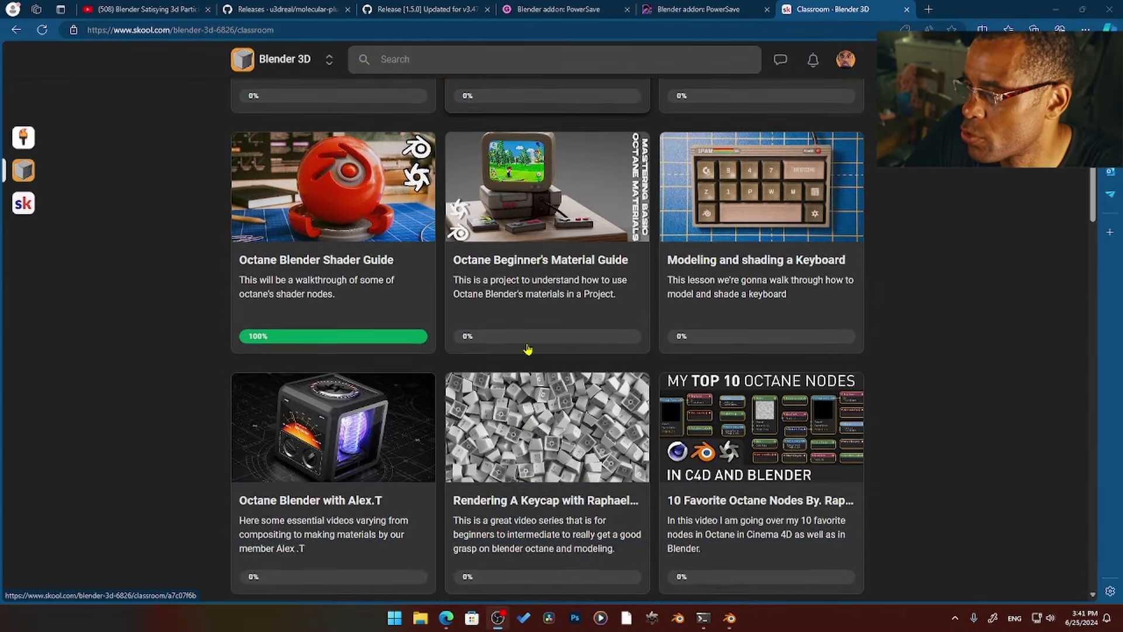
scroll(528, 349, "down", 6)
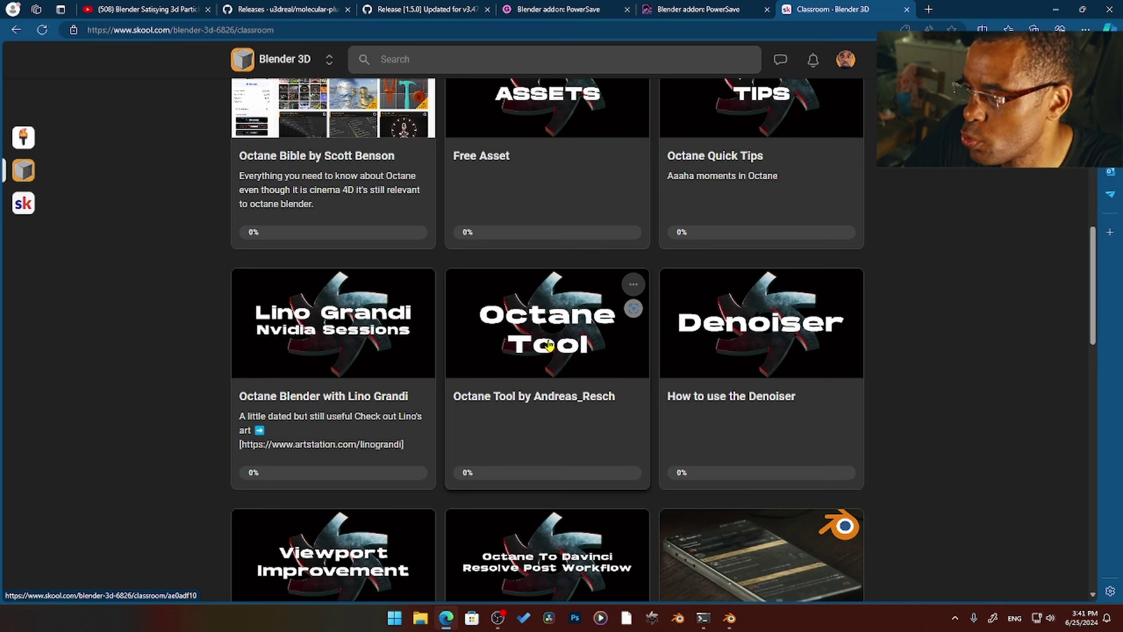
left_click(548, 345)
scroll(576, 386, "down", 1)
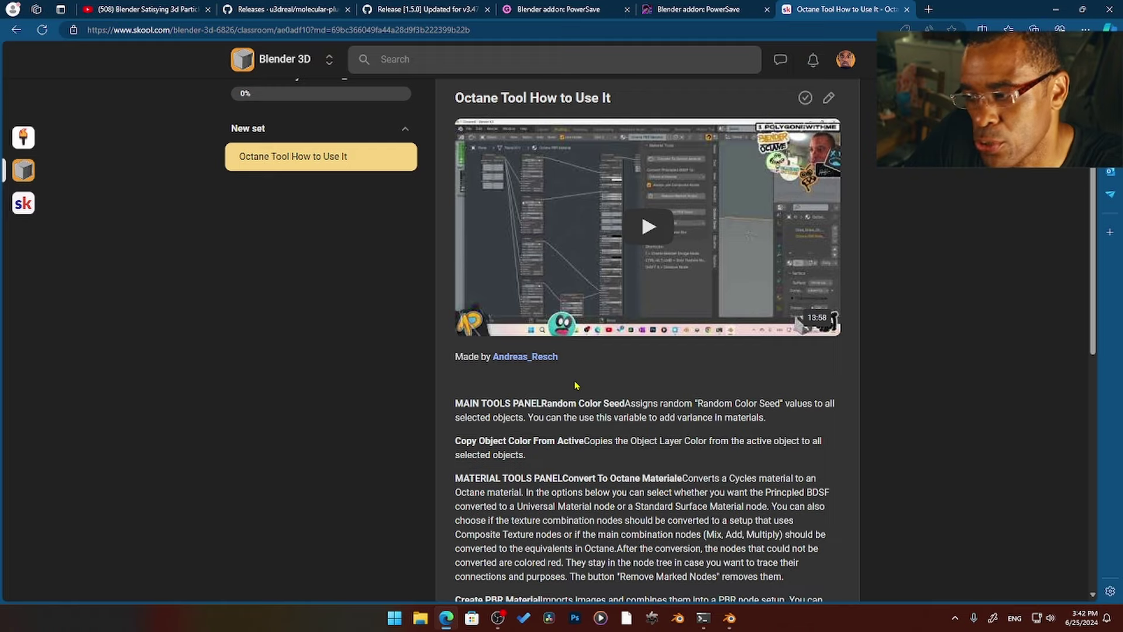
scroll(576, 386, "down", 1)
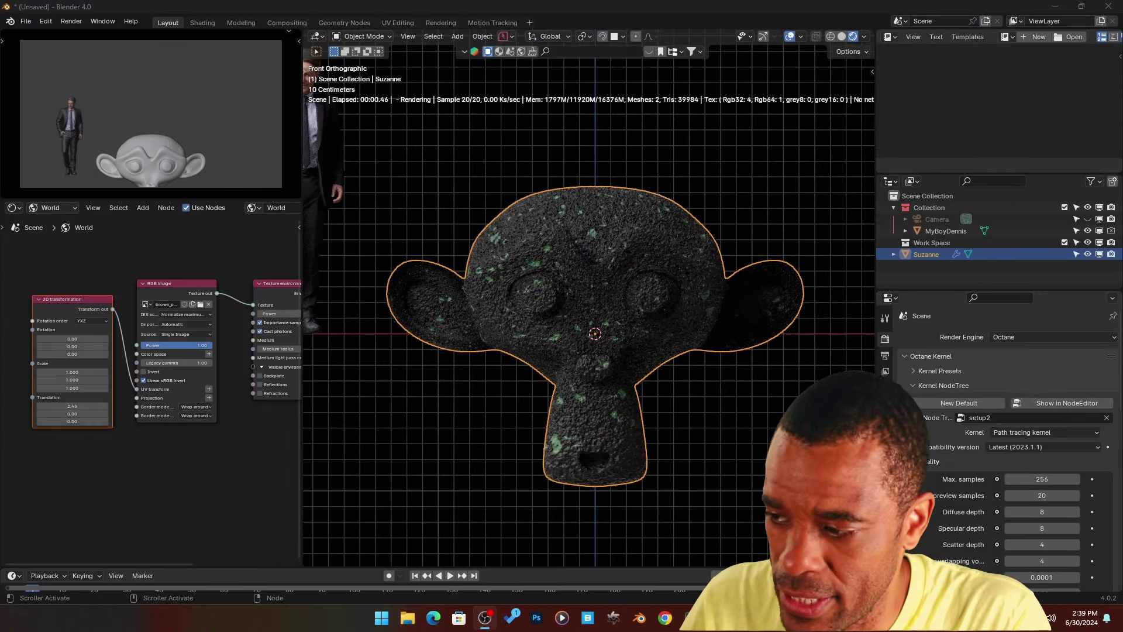
- Select Suzanne, switch the viewport to Solid shading, and apply Shade Smooth
left_click(382, 428)
left_click(584, 303)
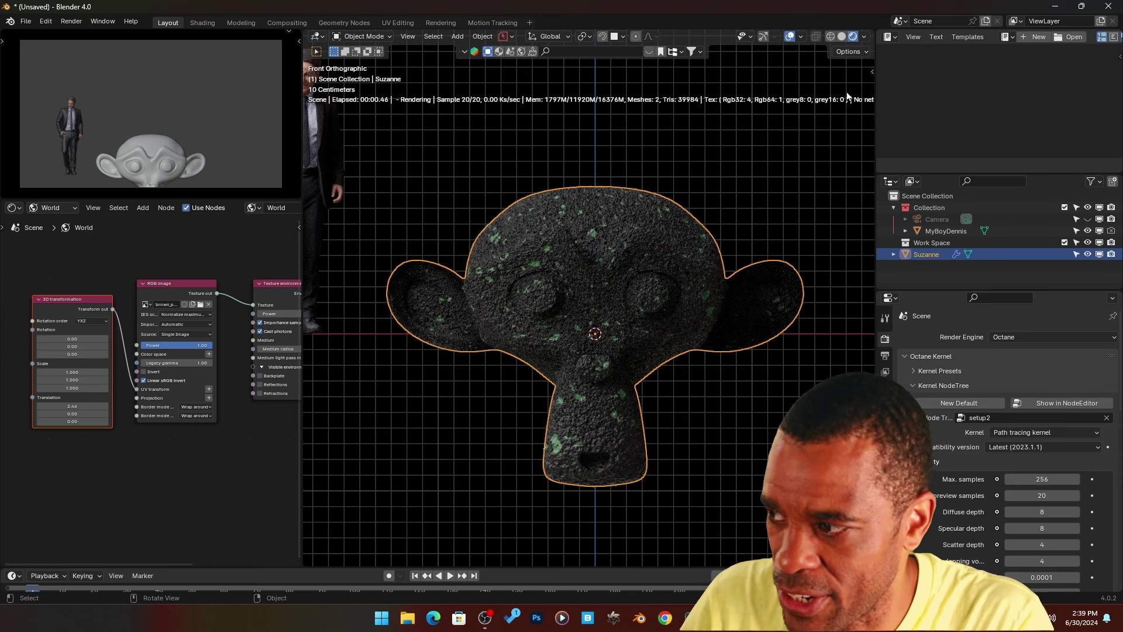
left_click(844, 37)
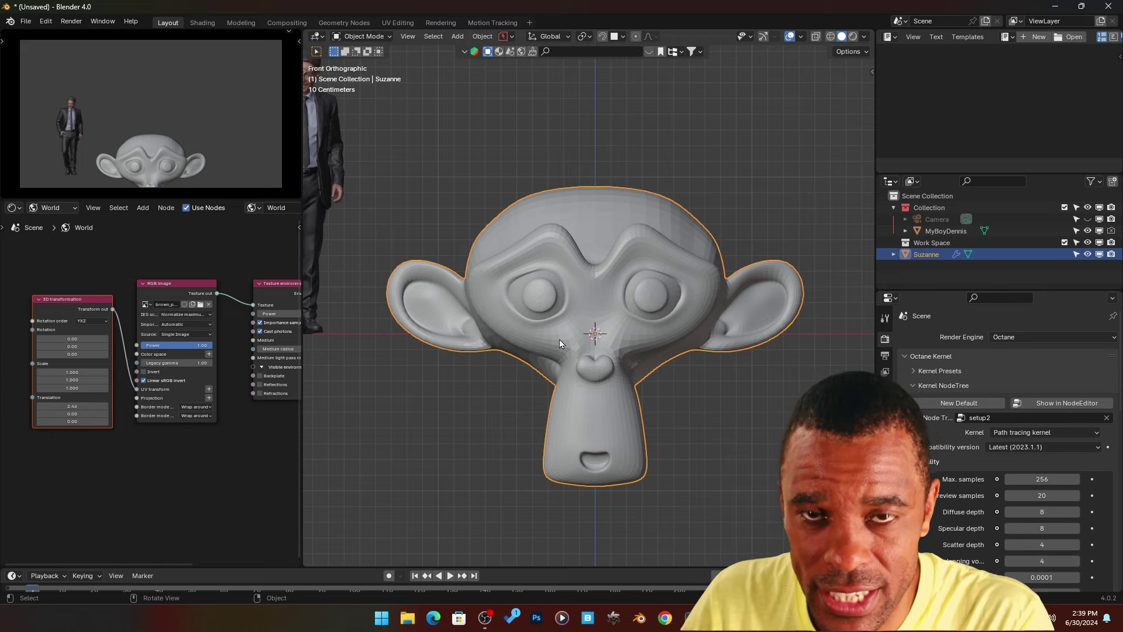
right_click(531, 293)
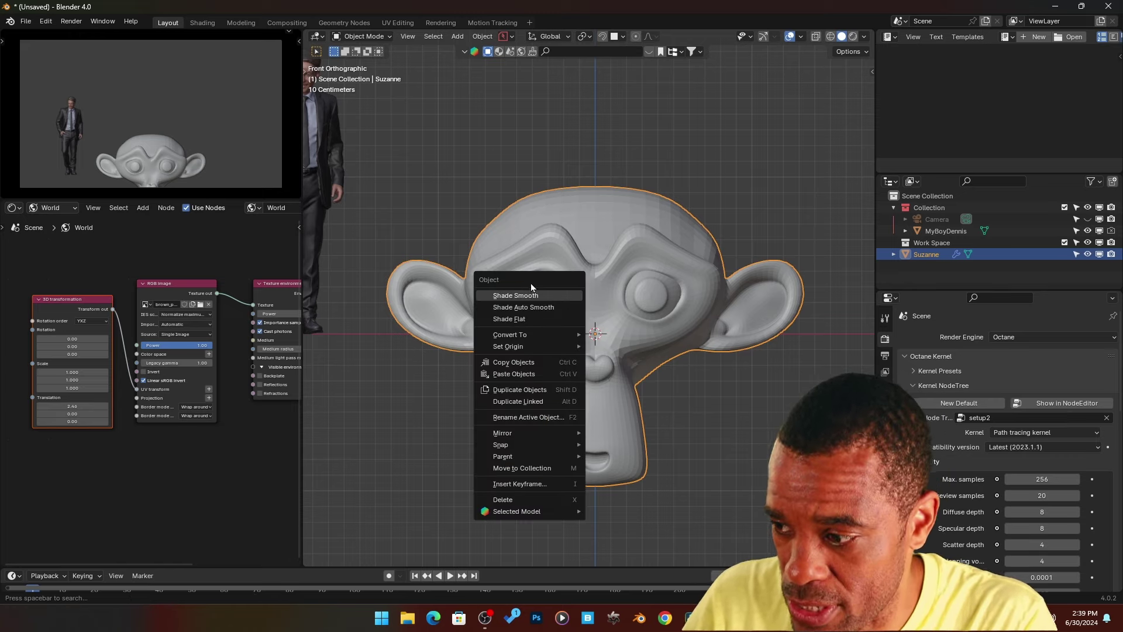
left_click(531, 294)
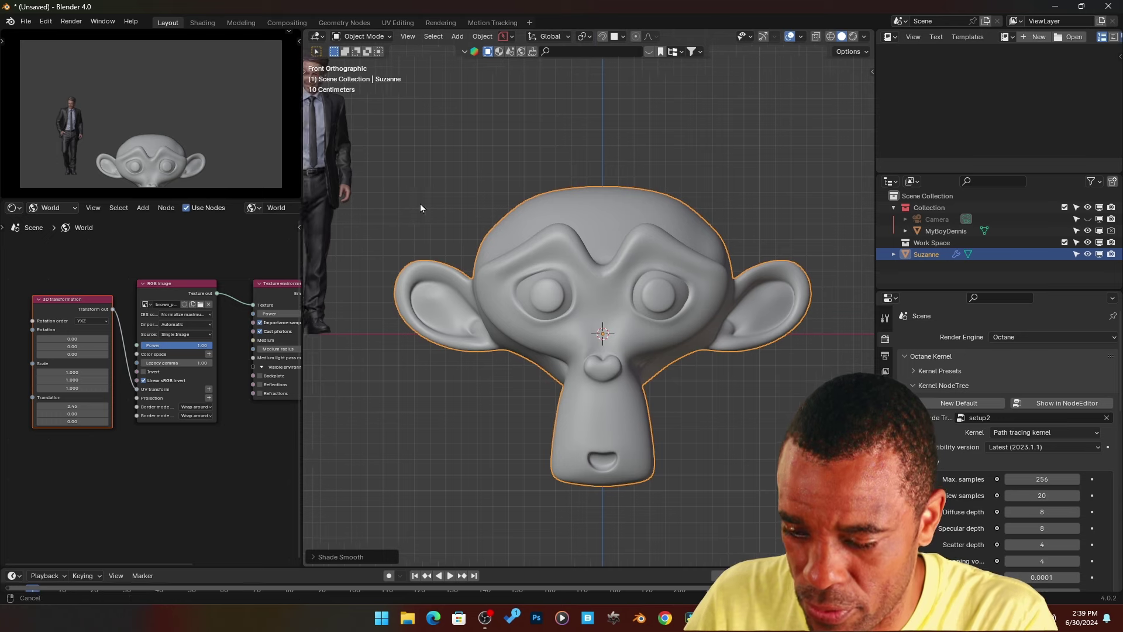
- Select the MyBoyDennis figure and recentre Suzanne in the viewport
middle_click_drag(420, 203, 525, 219, "shift")
left_click(387, 186)
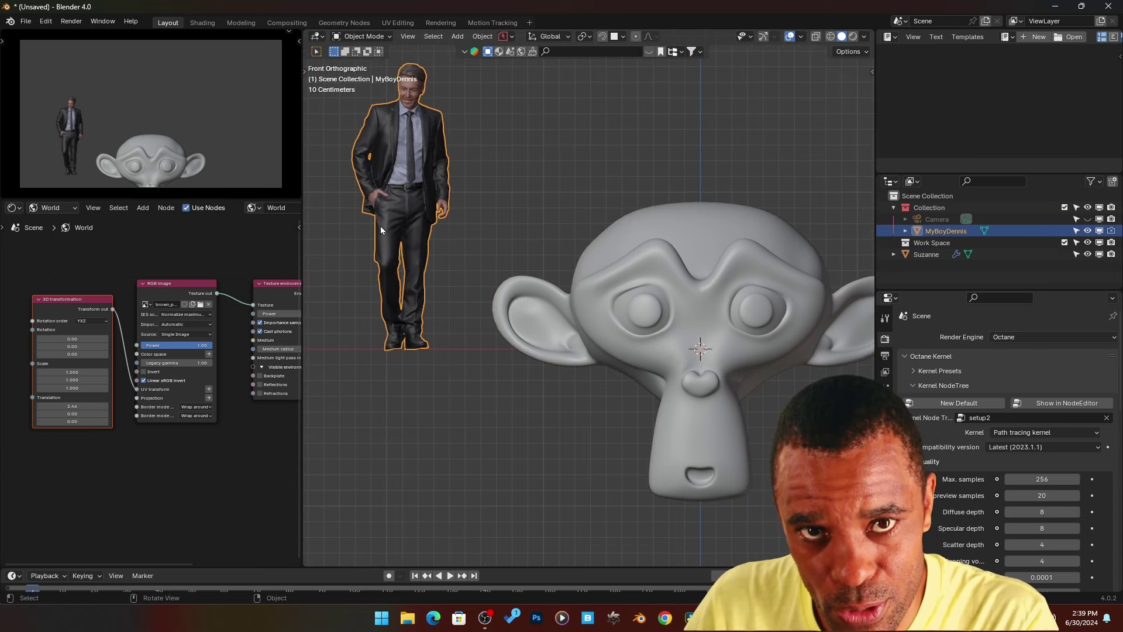
middle_click_drag(665, 299, 528, 285, "shift")
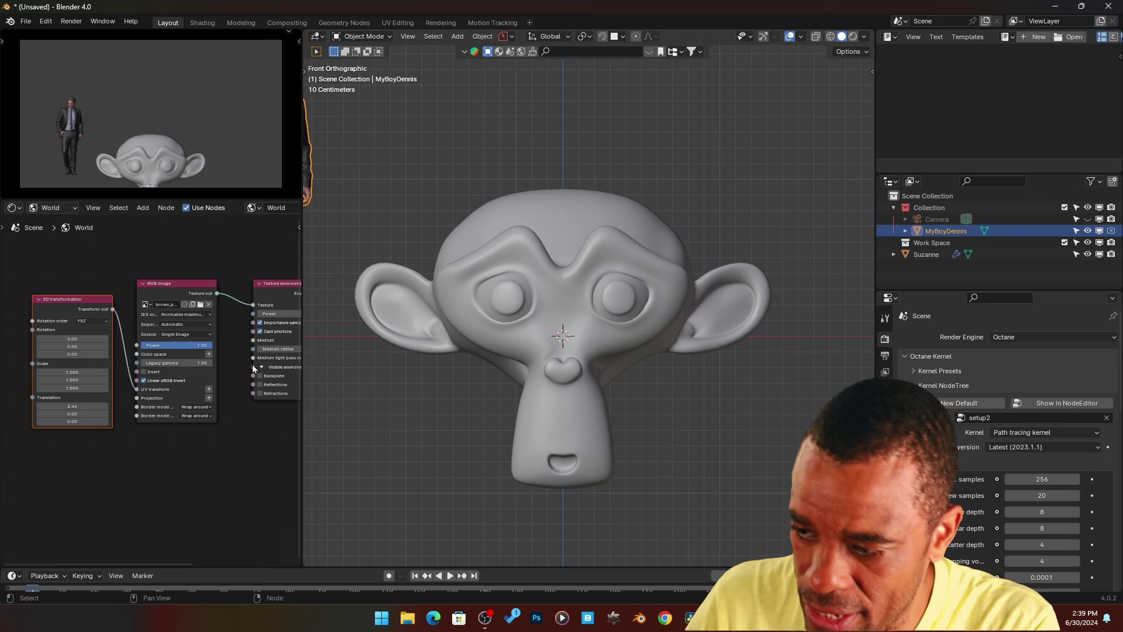
- Check the Octane Tools sidebar, then show Suzanne's material in the node editor's Object shaders
key("n")
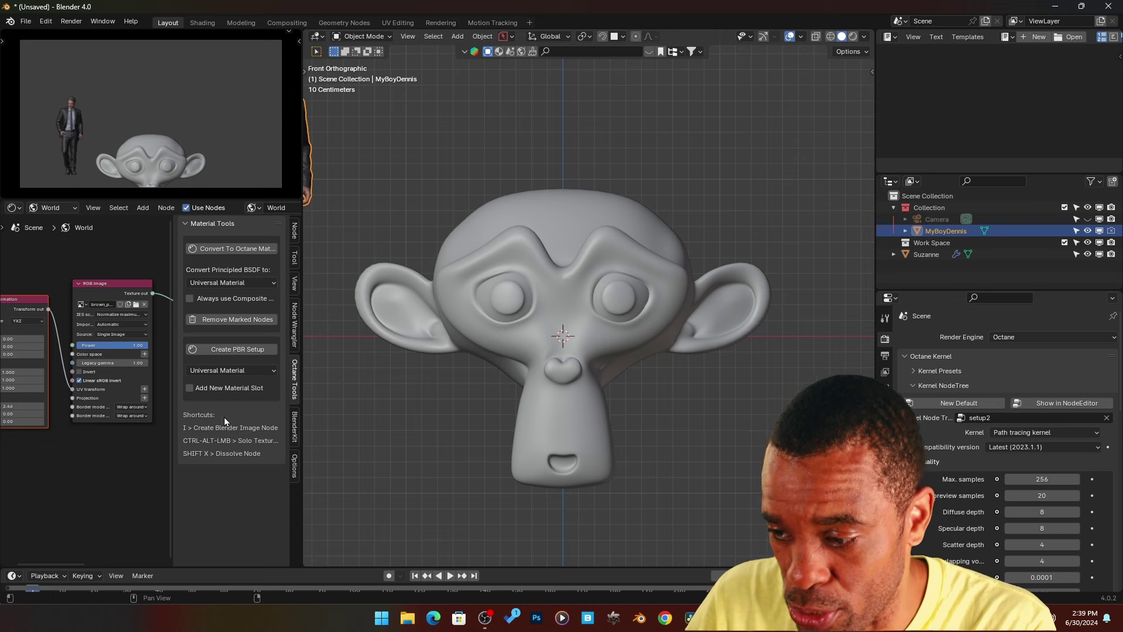
key("n")
left_click(52, 207)
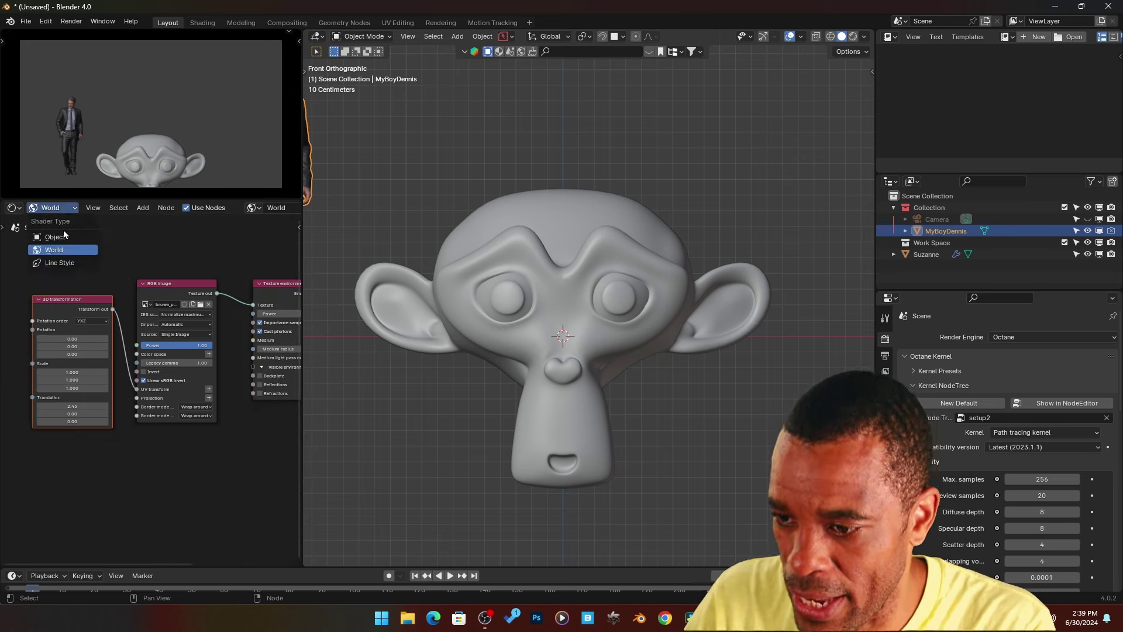
left_click(58, 236)
left_click(369, 316)
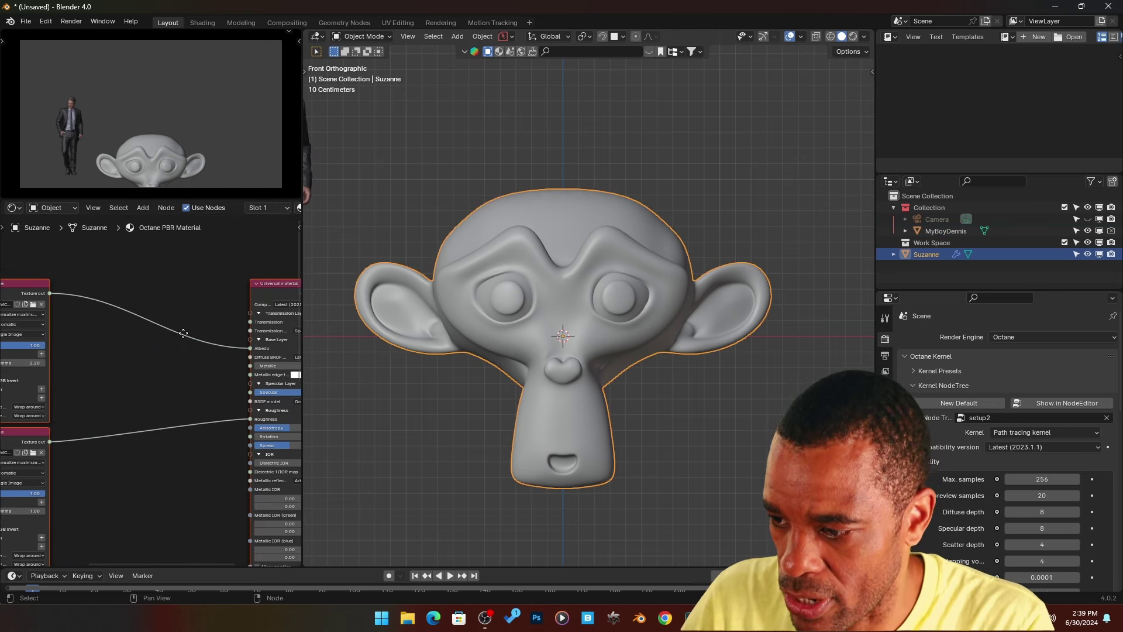
- Create a Blender image node for GSG_MC034_A00_Rubber_basecolor.tif and arrange the nodes
middle_click_drag(287, 351, 69, 370)
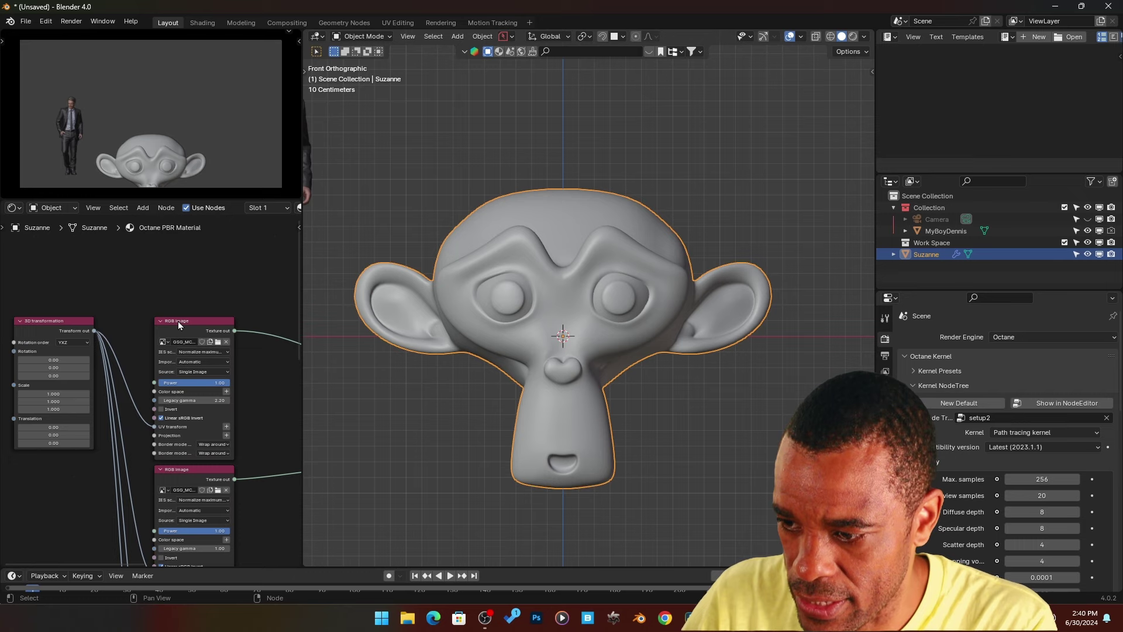
middle_click_drag(178, 325, 173, 302)
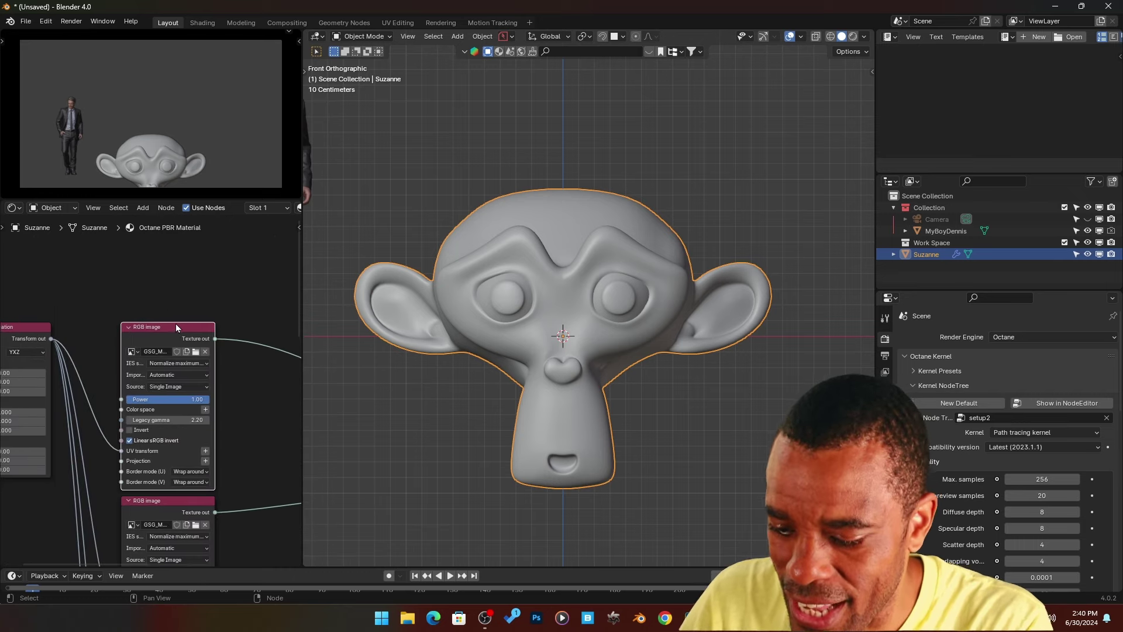
key("ctrl+z")
middle_click_drag(18, 326, 106, 373)
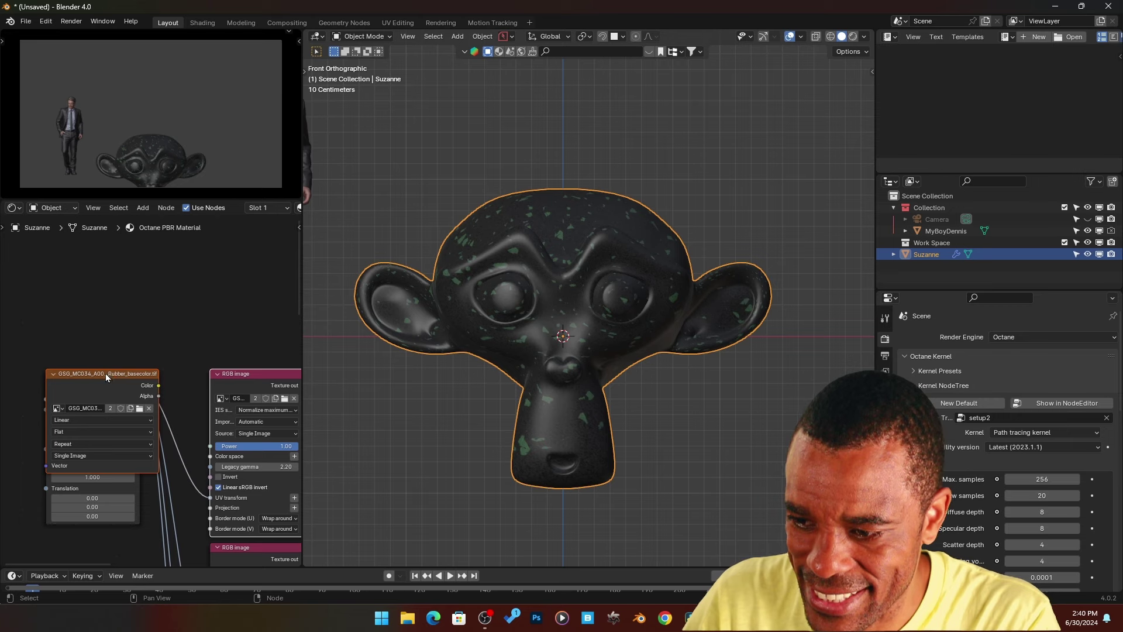
left_click_drag(106, 374, 101, 261)
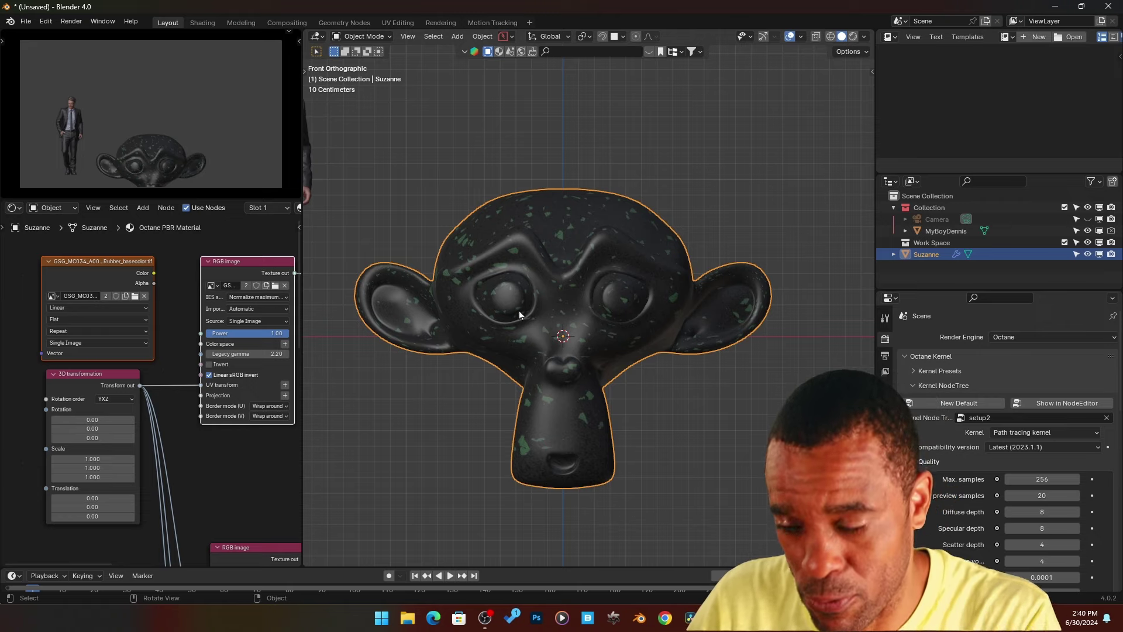
- Orbit around Suzanne and switch the viewport back to the rendered Octane preview
middle_click_drag(518, 310, 592, 318)
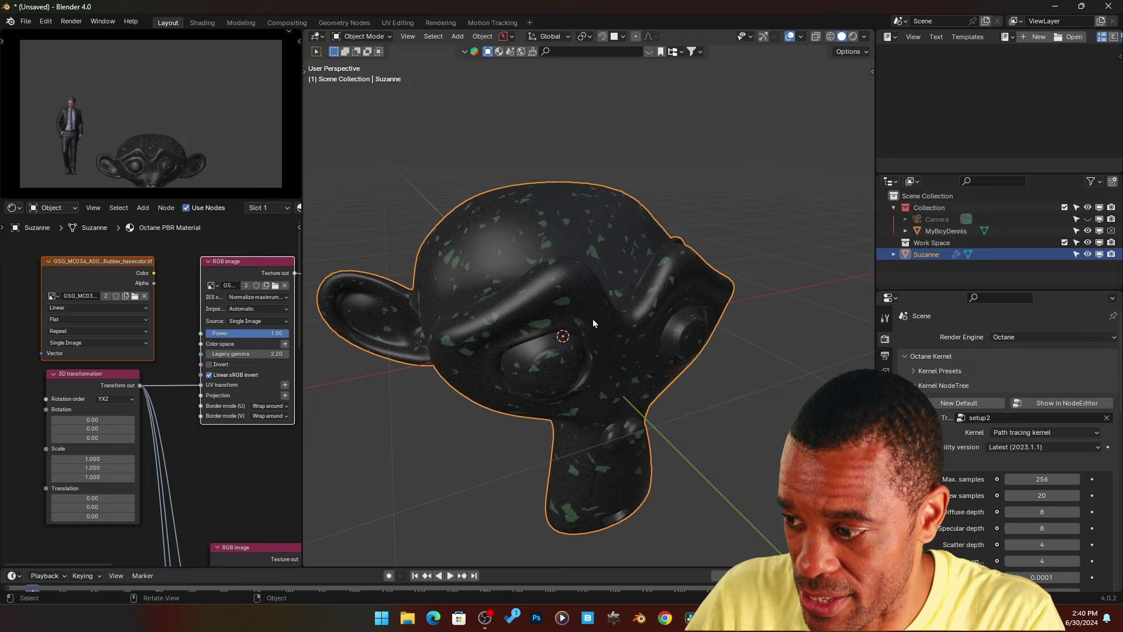
scroll(588, 307, "up", 5)
left_click(855, 36)
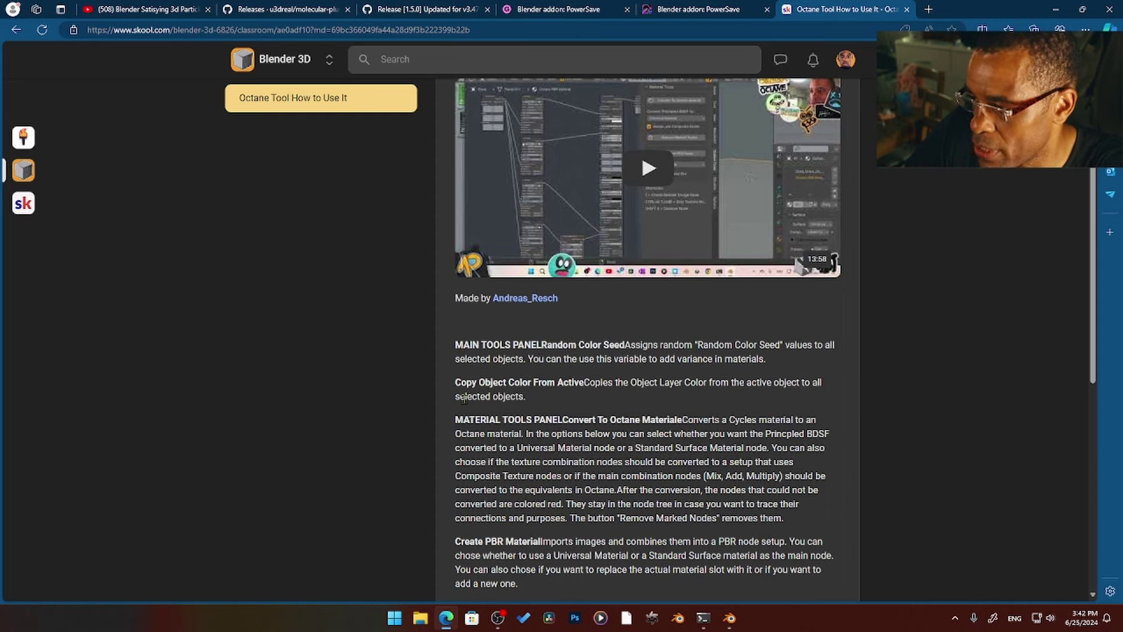
- Download octane_tools_0.4 (1).zip from the lesson's attached resource and return to Blender's preferences
scroll(463, 397, "down", 1)
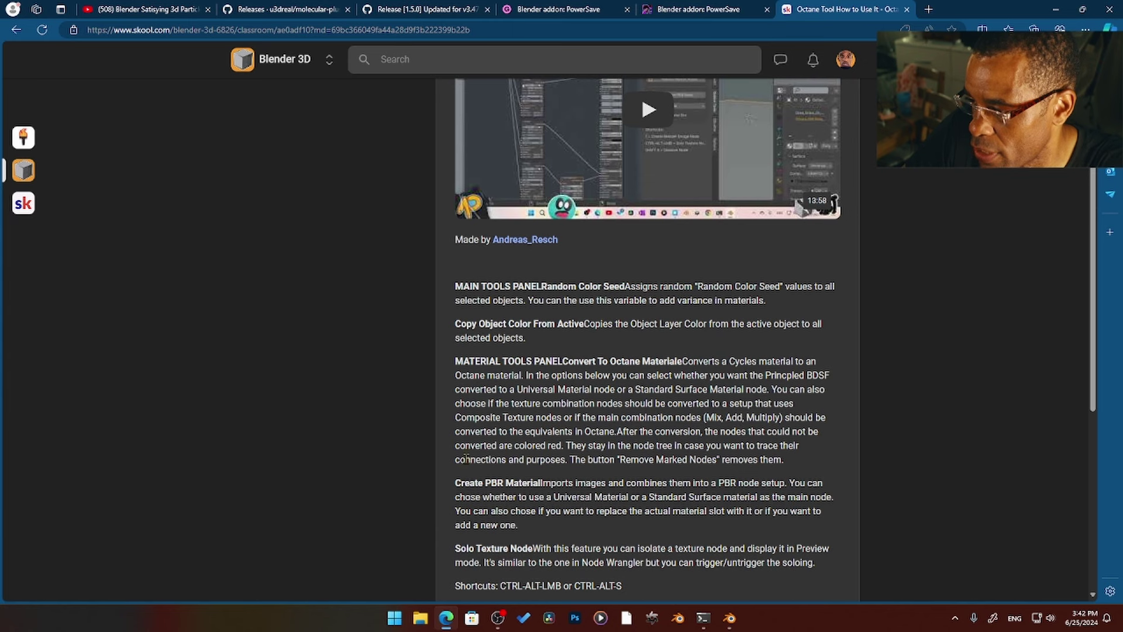
scroll(518, 479, "down", 6)
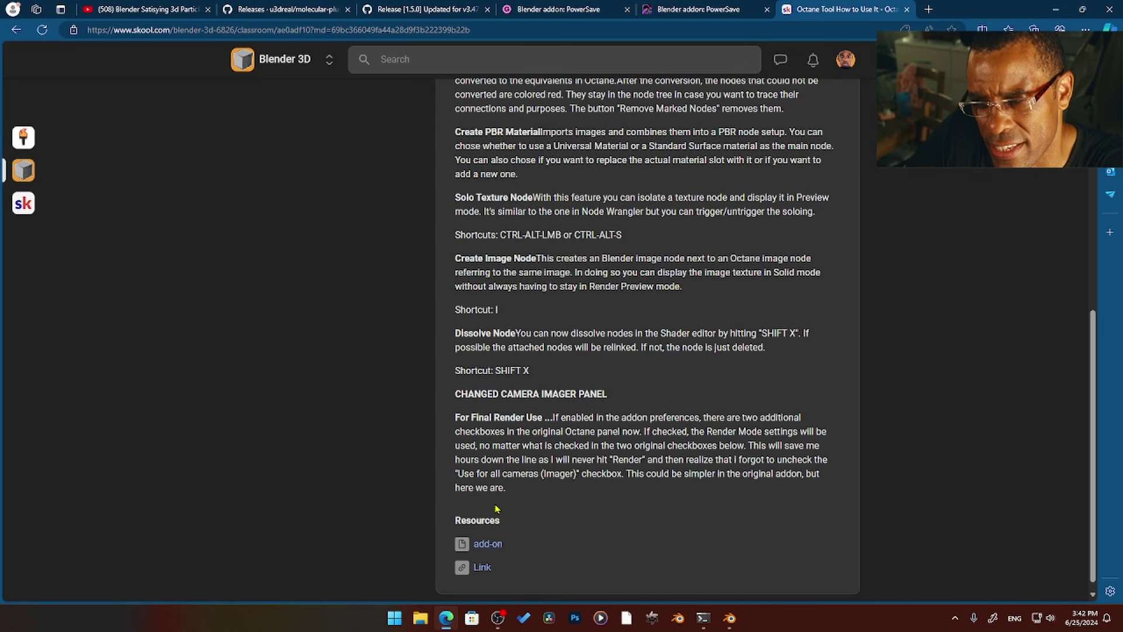
scroll(560, 458, "up", 4)
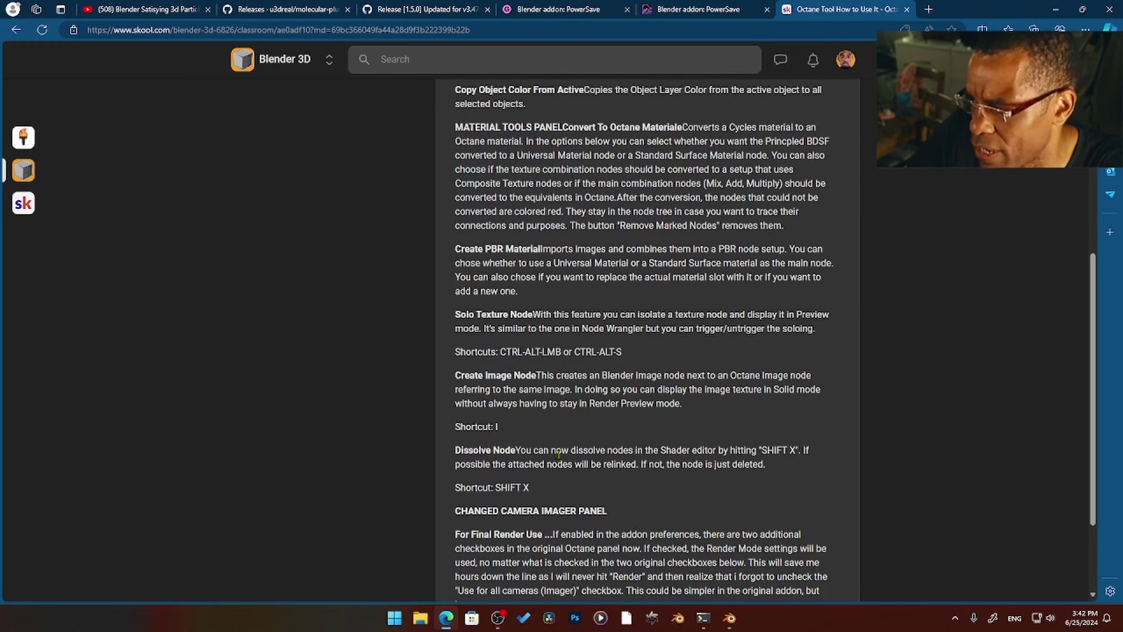
scroll(560, 458, "down", 3)
scroll(559, 458, "down", 1)
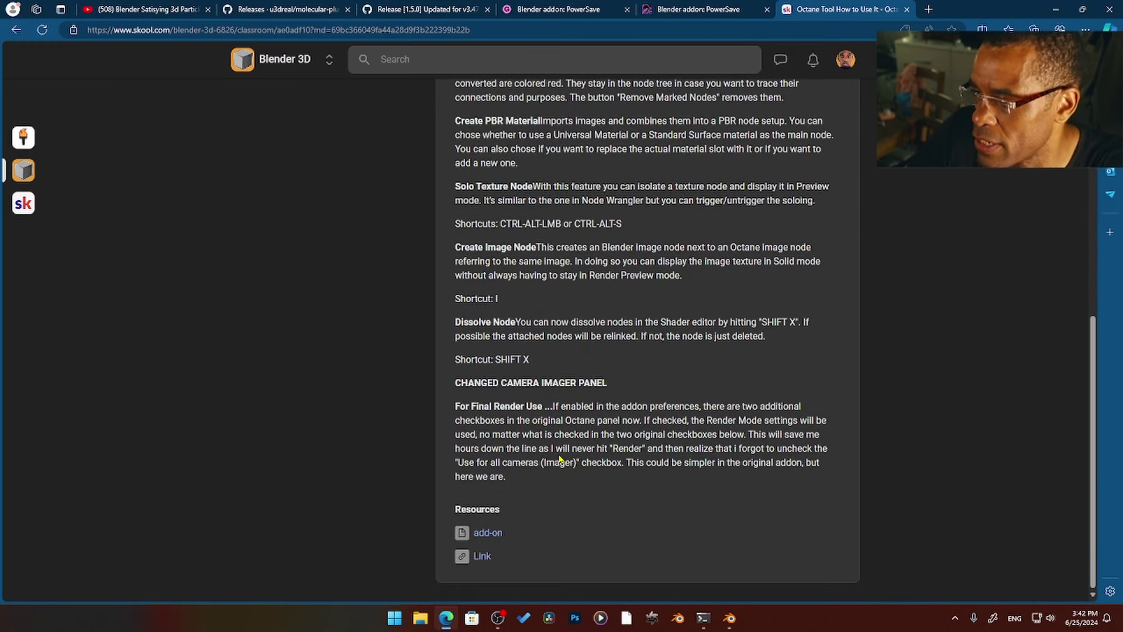
left_click(487, 532)
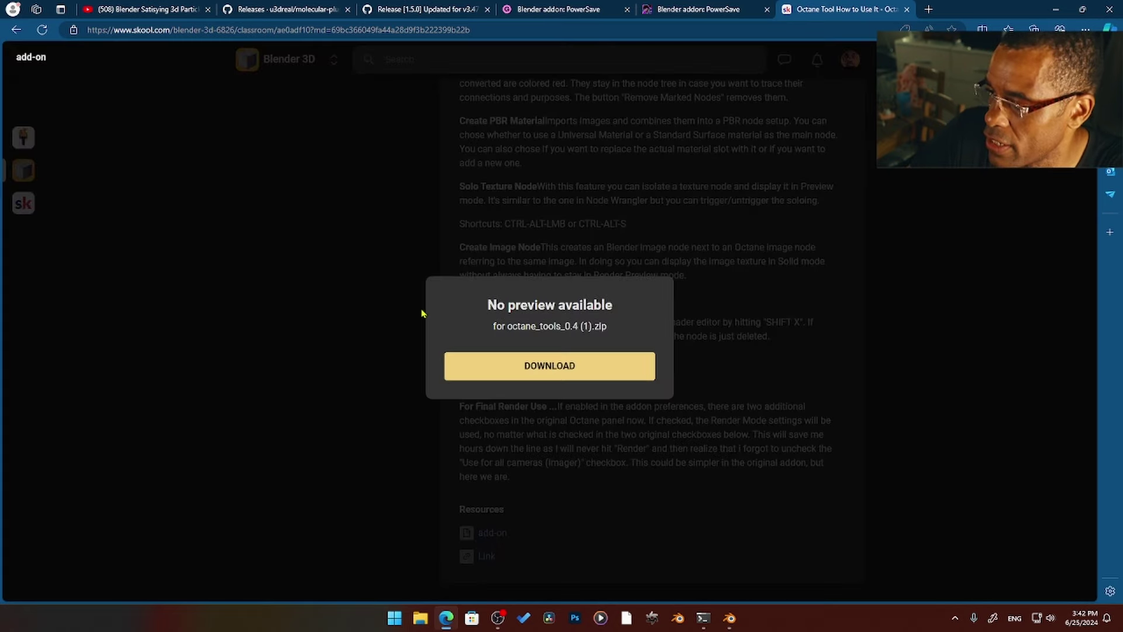
left_click(557, 376)
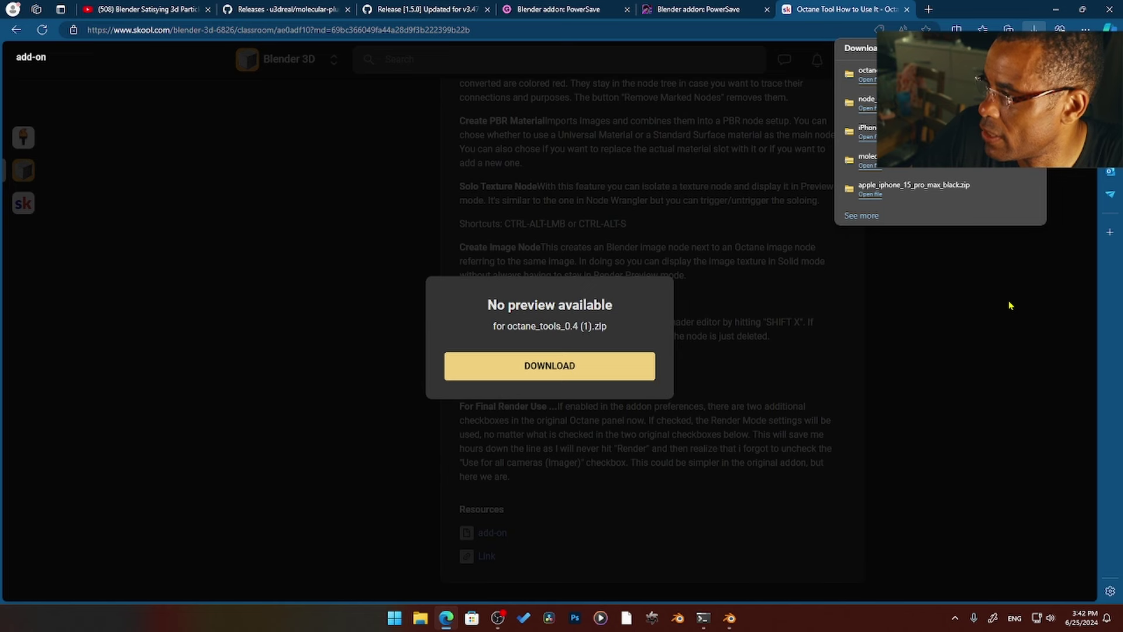
left_click(1001, 304)
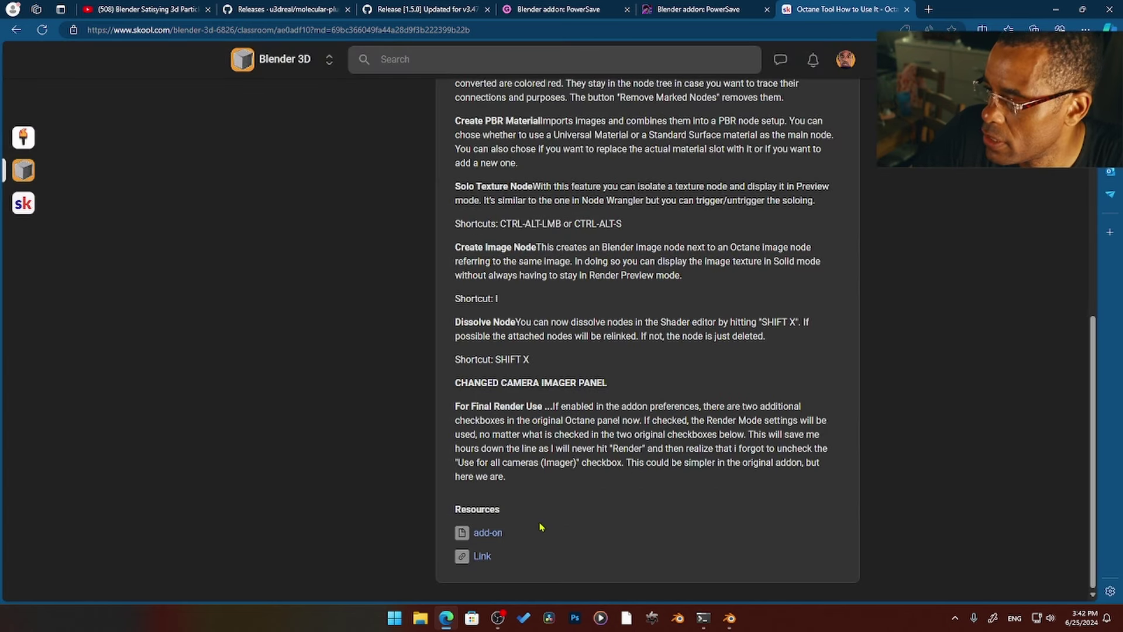
left_click(729, 617)
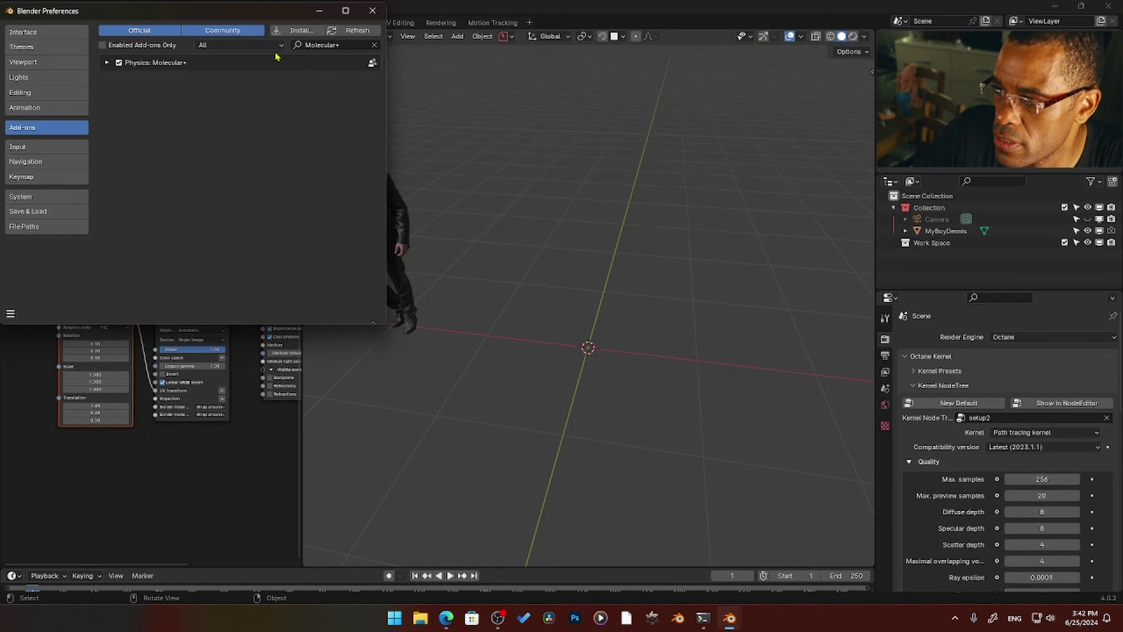
- Install and enable the octane_tools_0.4 (1).zip add-on, then close Preferences
left_click(374, 45)
left_click(291, 30)
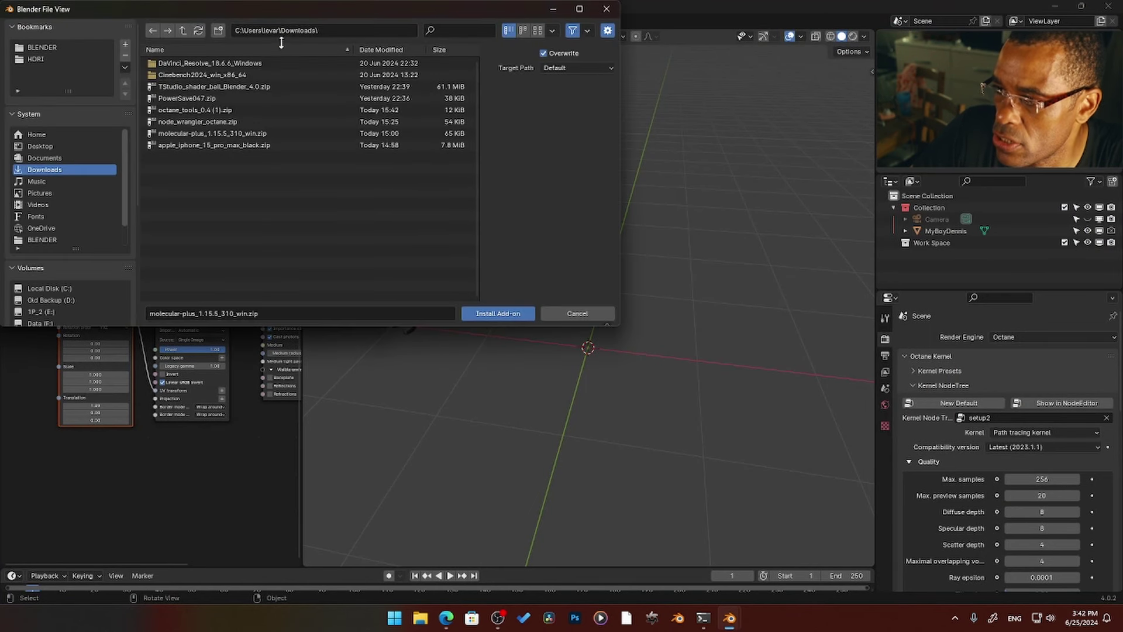
double_click(247, 110)
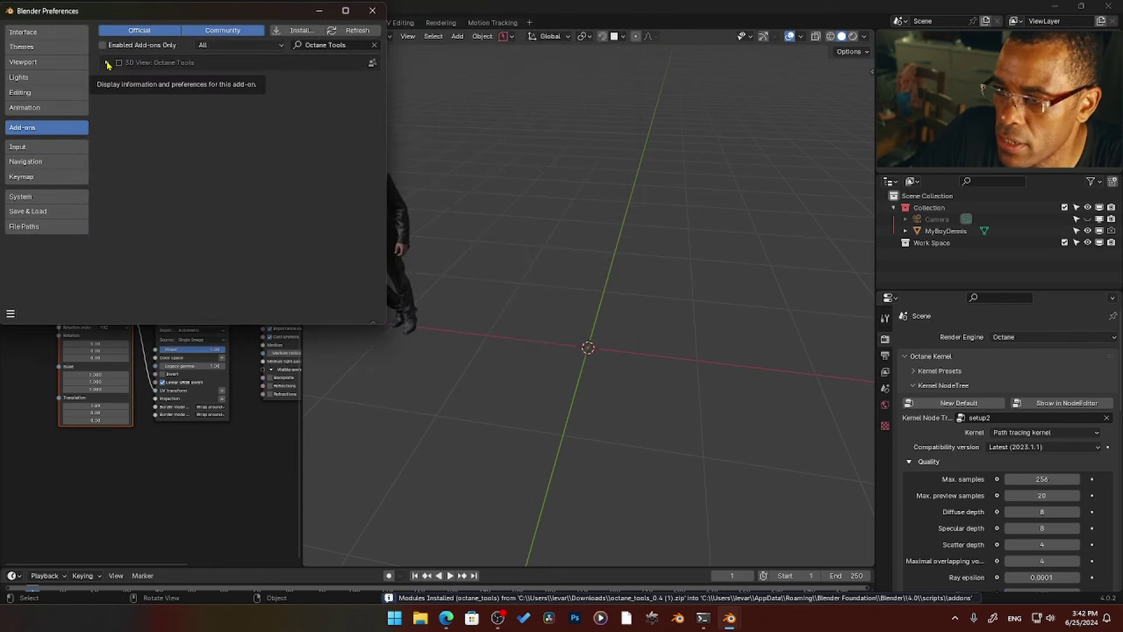
left_click(107, 63)
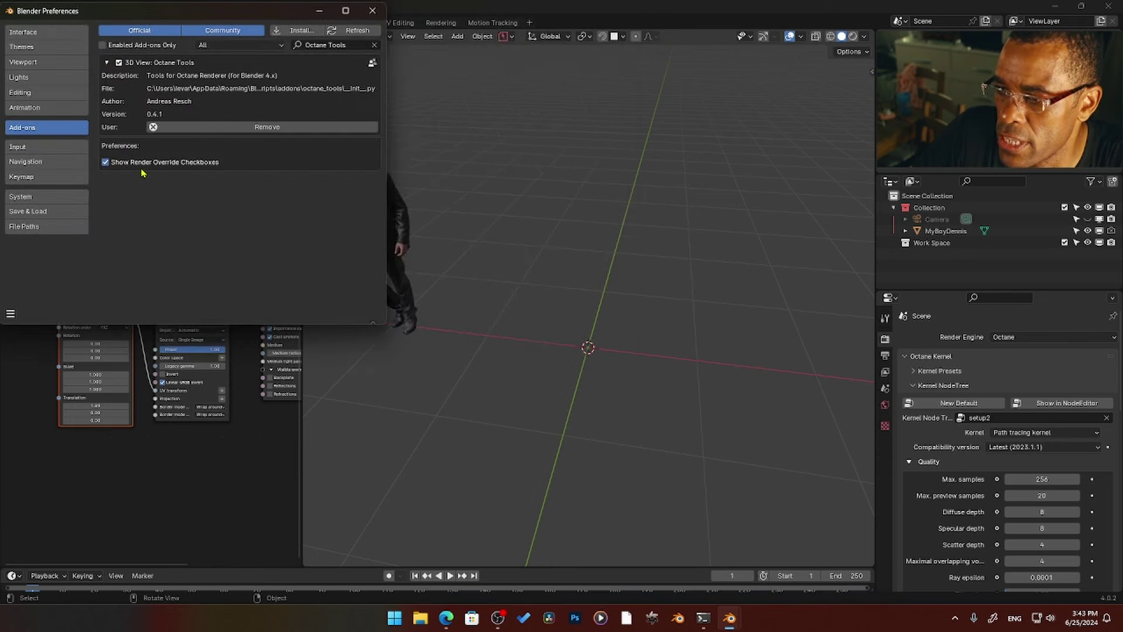
left_click(106, 64)
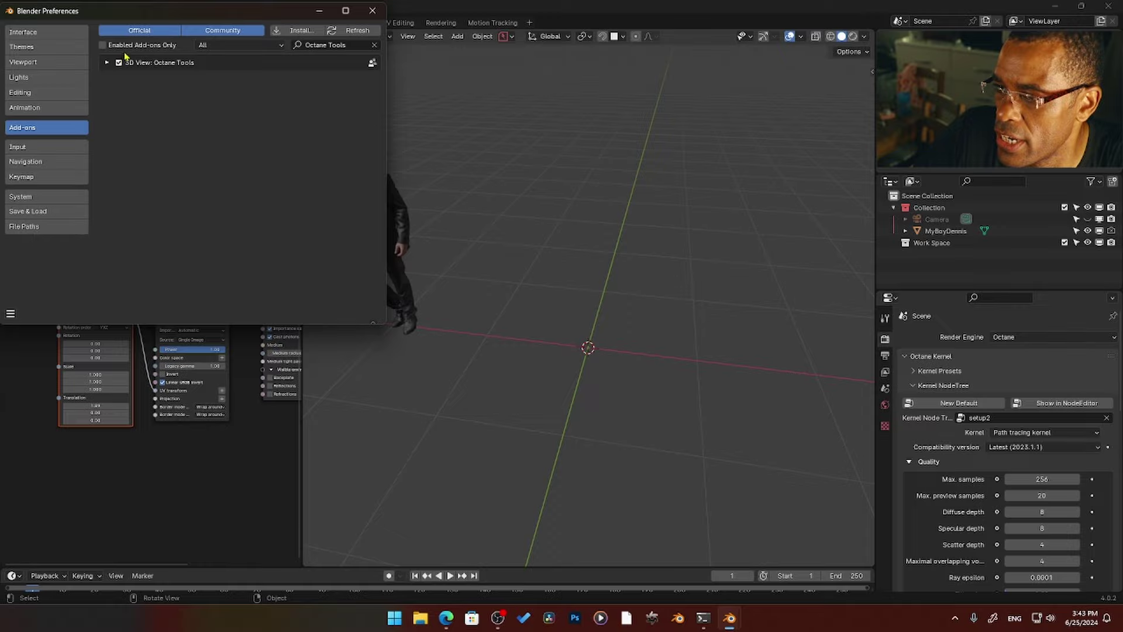
left_click(372, 10)
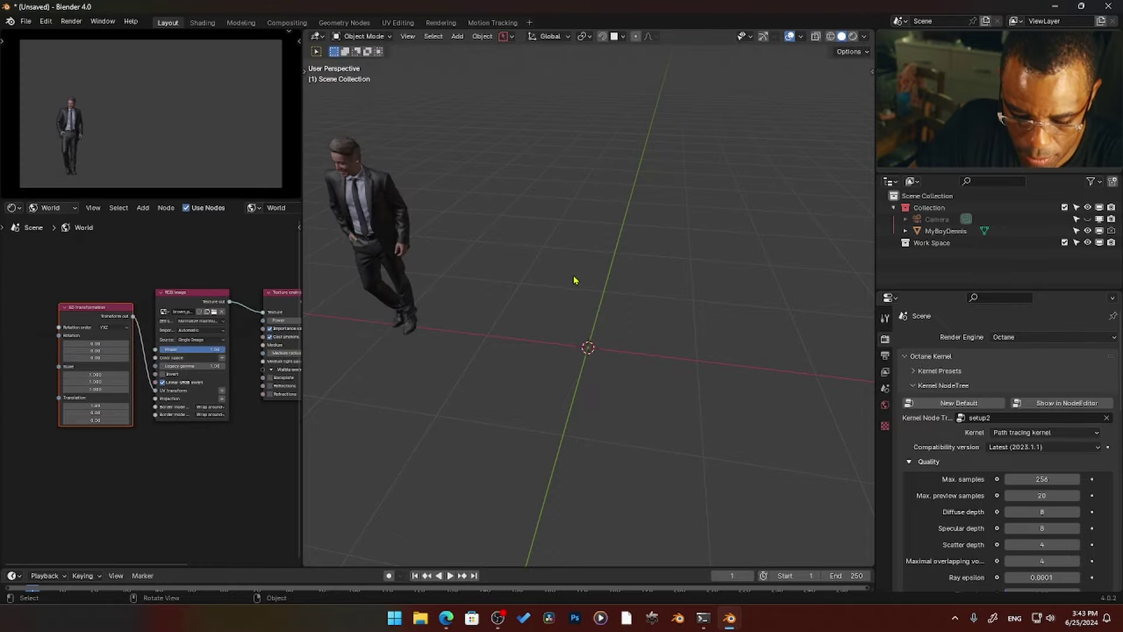
- Show the Octane Tools panel in the viewport sidebar
key("n")
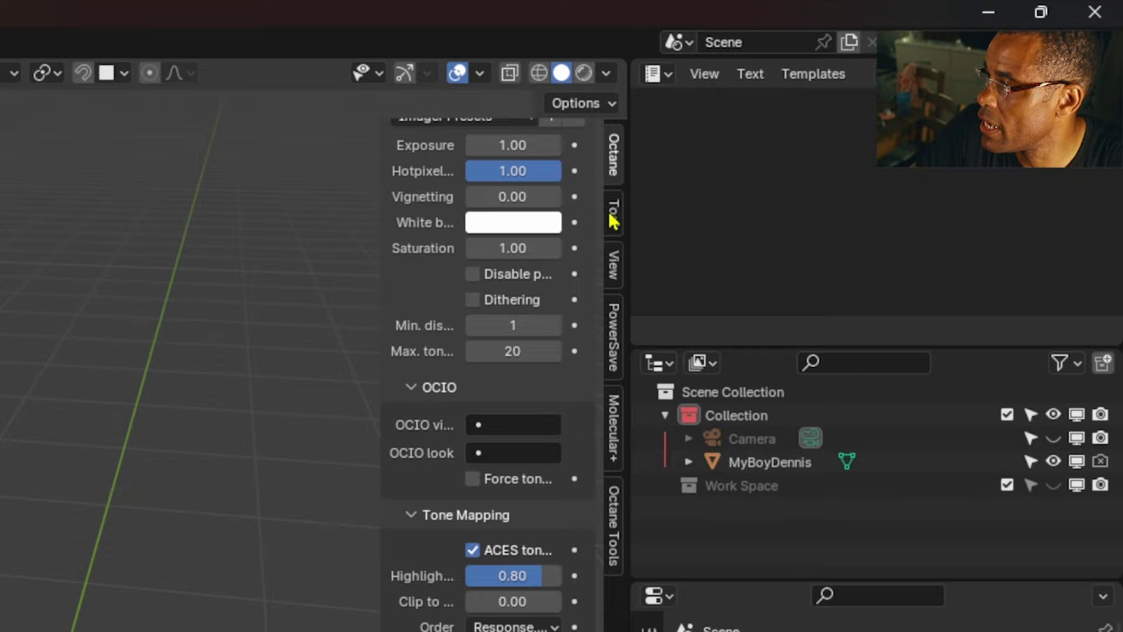
left_click(613, 213)
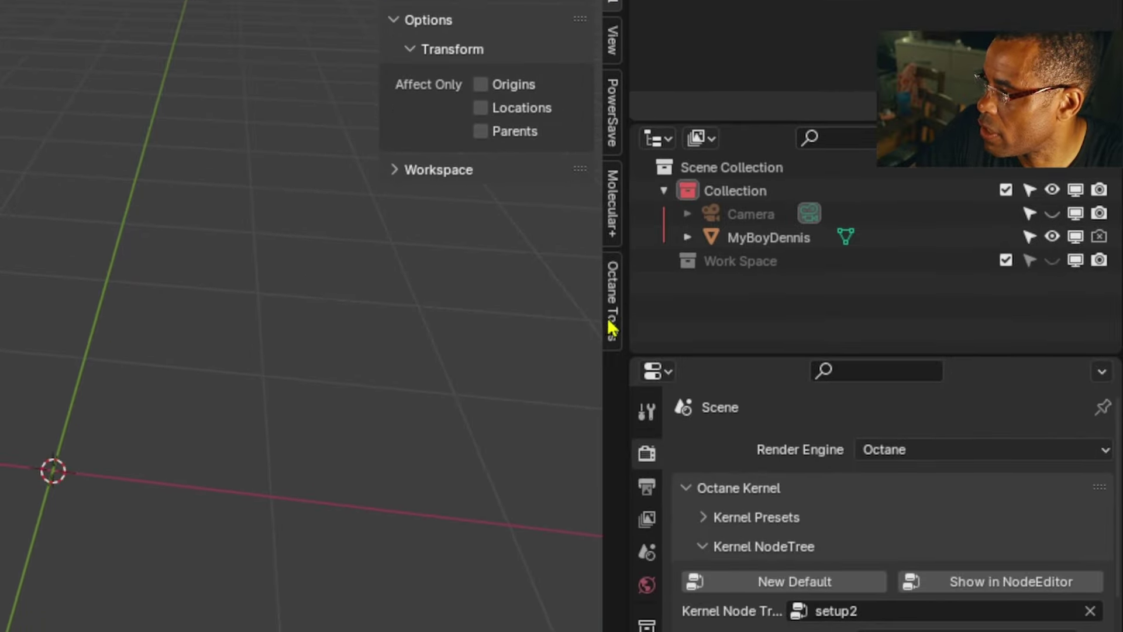
left_click(609, 326)
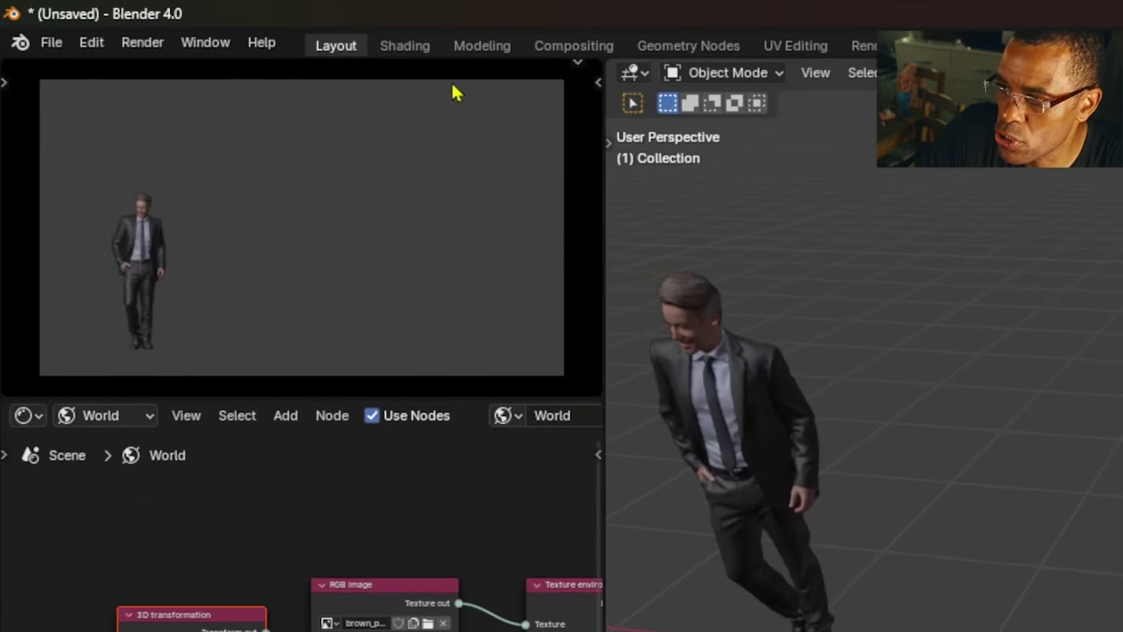
- Switch to the Shading workspace with the node editor showing Object shaders
left_click(433, 54)
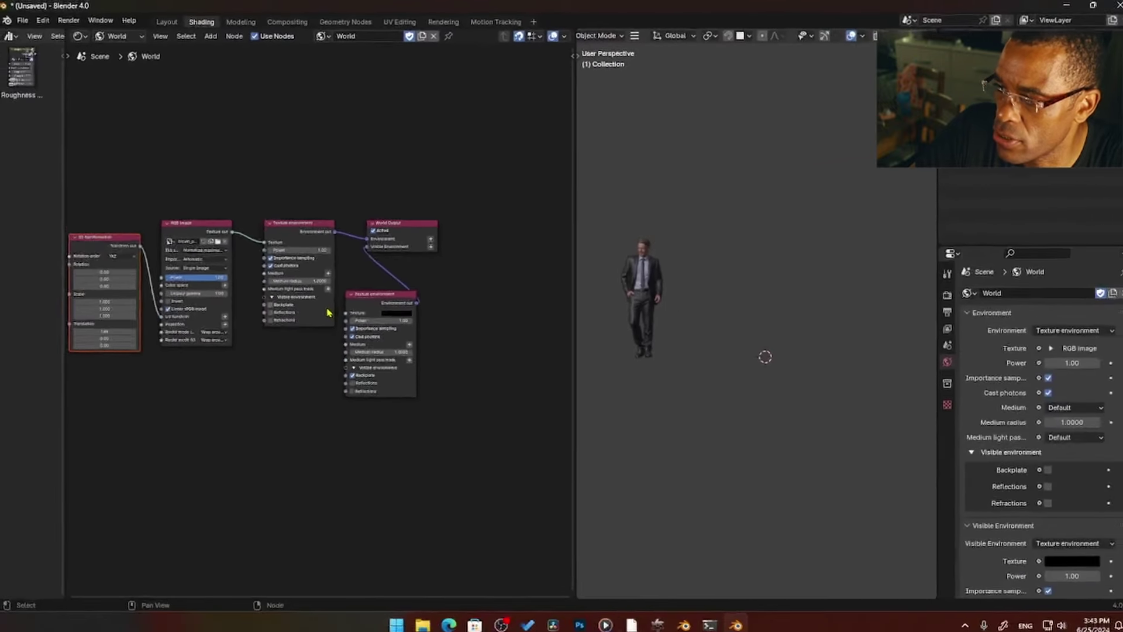
key("Home")
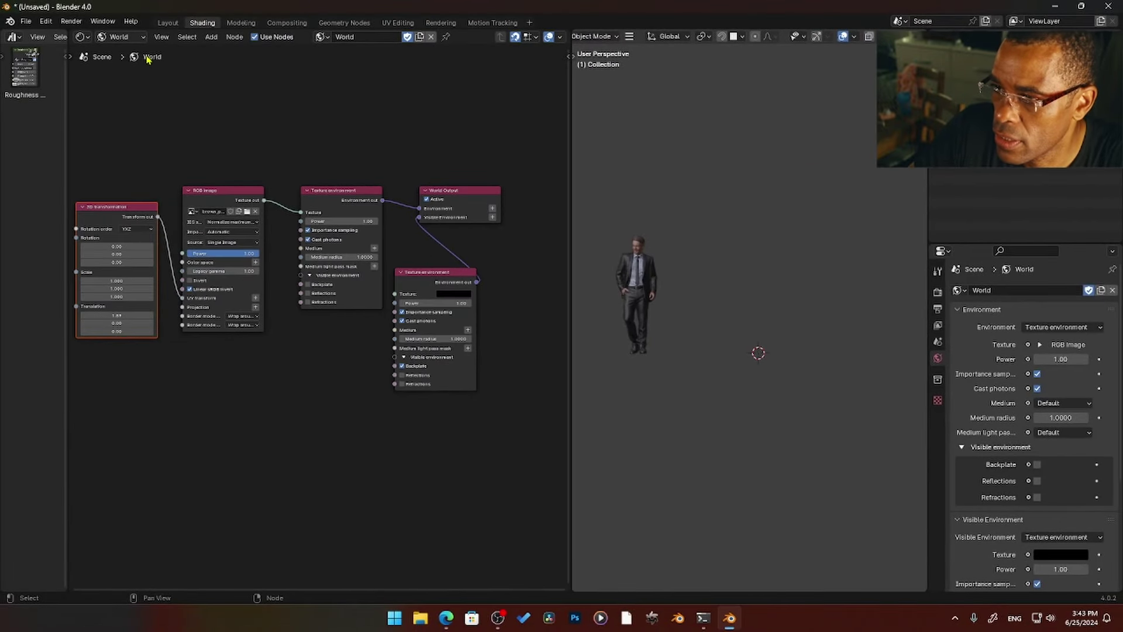
left_click(120, 37)
left_click(126, 56)
- Add a cube and show the Octane Tools material tools in the node editor sidebar
key("shift+a")
mouse_move(717, 363)
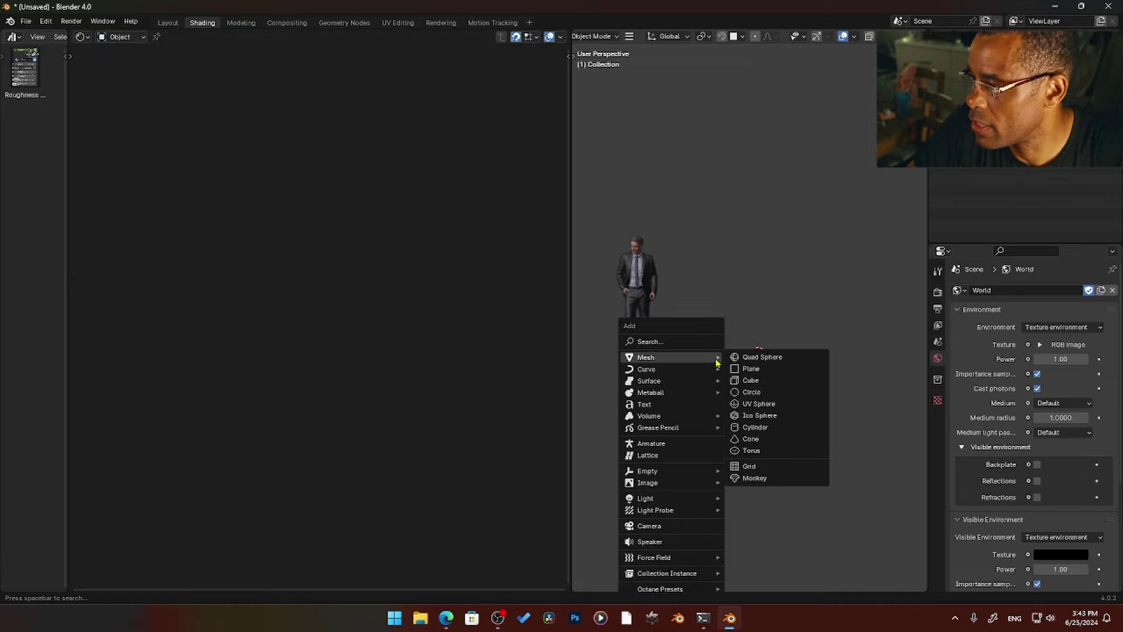
left_click(750, 380)
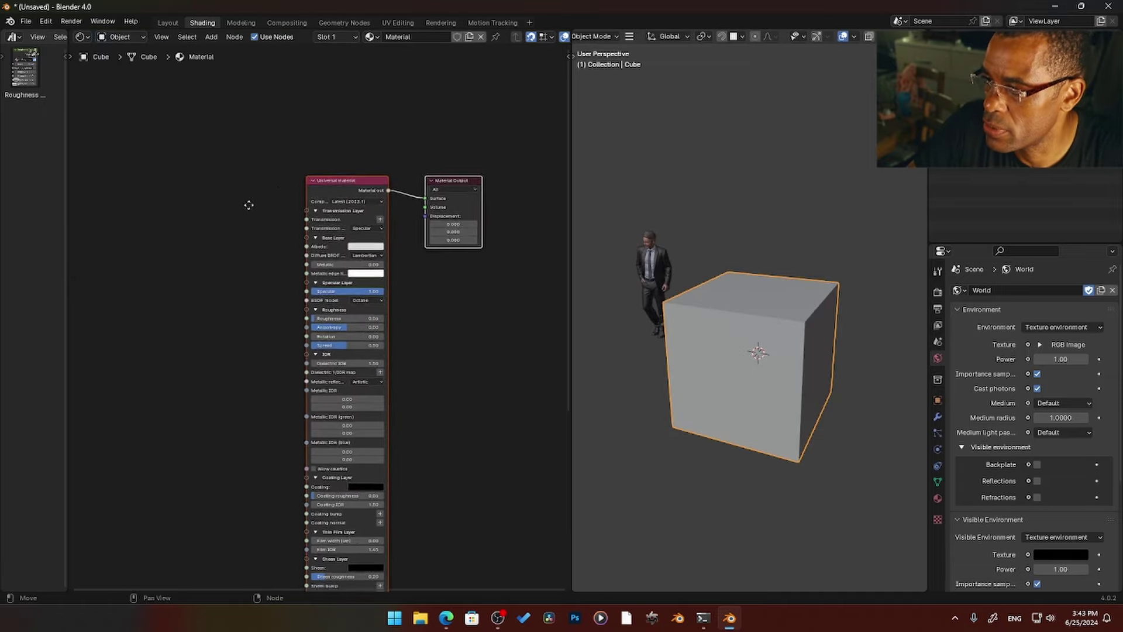
middle_click_drag(249, 204, 279, 189)
key("n")
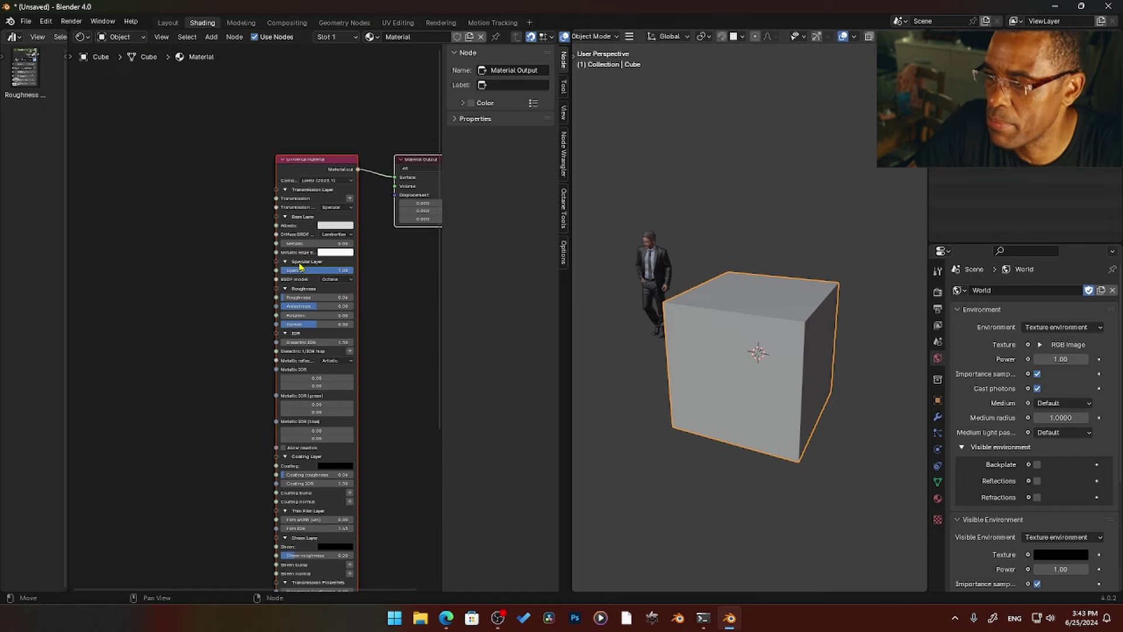
left_click(565, 225)
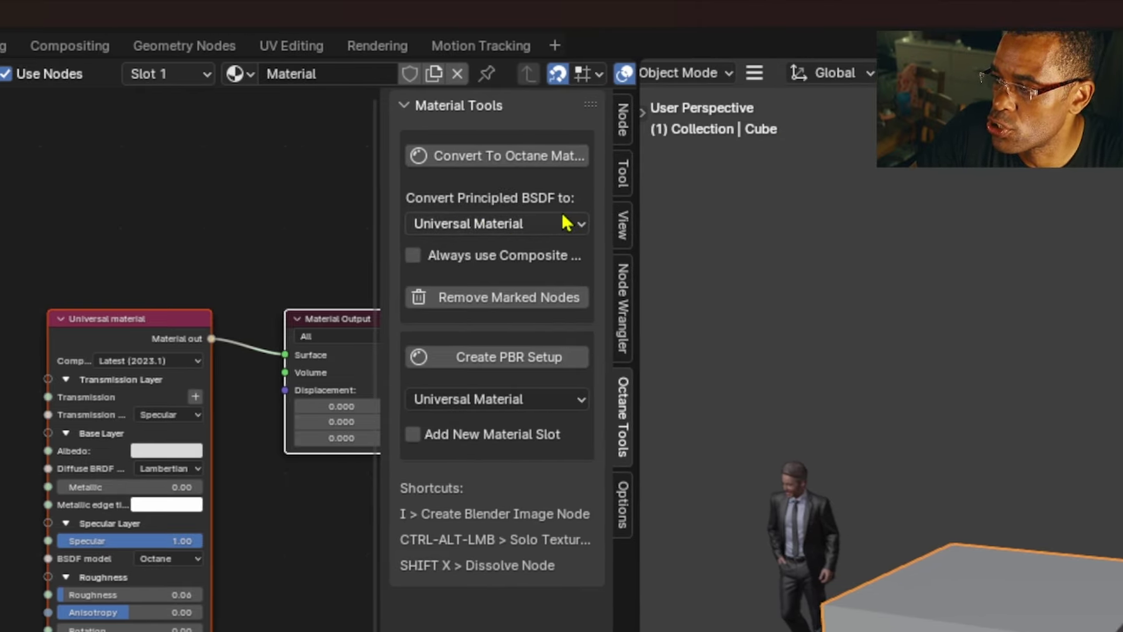
- Start Create PBR Setup from the Convert dropdown, then cancel the image file browser
left_click(591, 224)
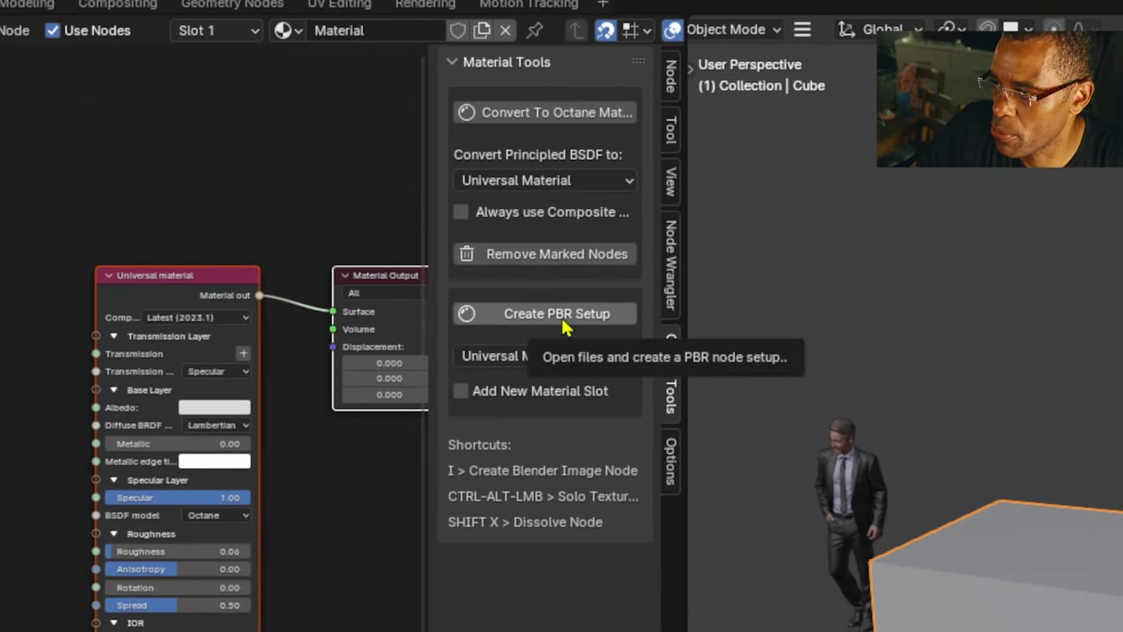
left_click(561, 319)
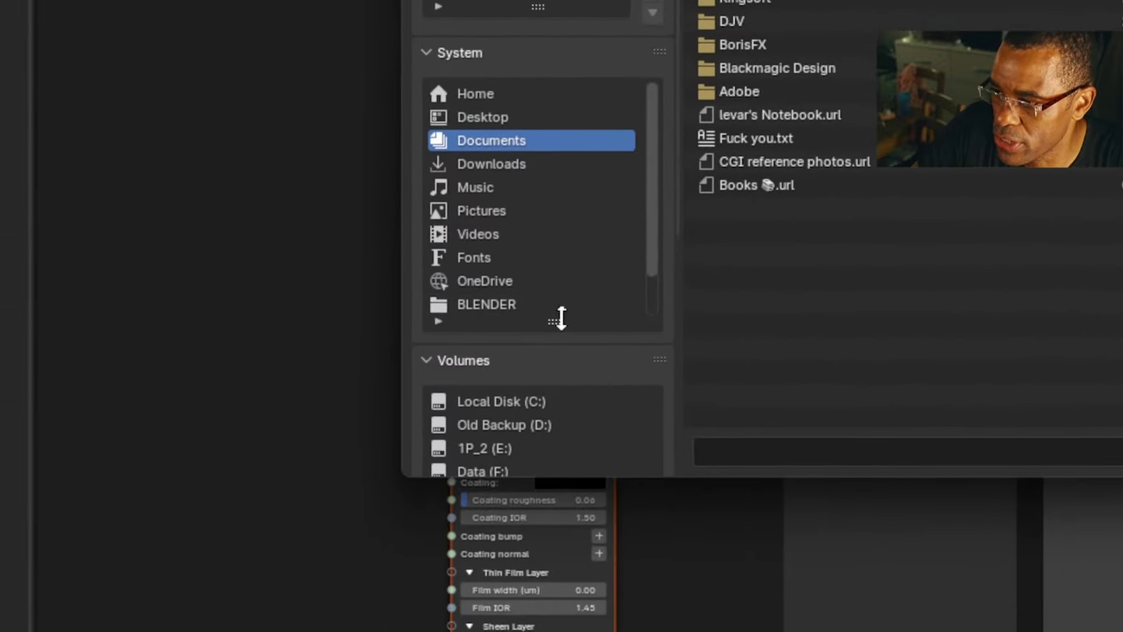
scroll(477, 553, "down", 2)
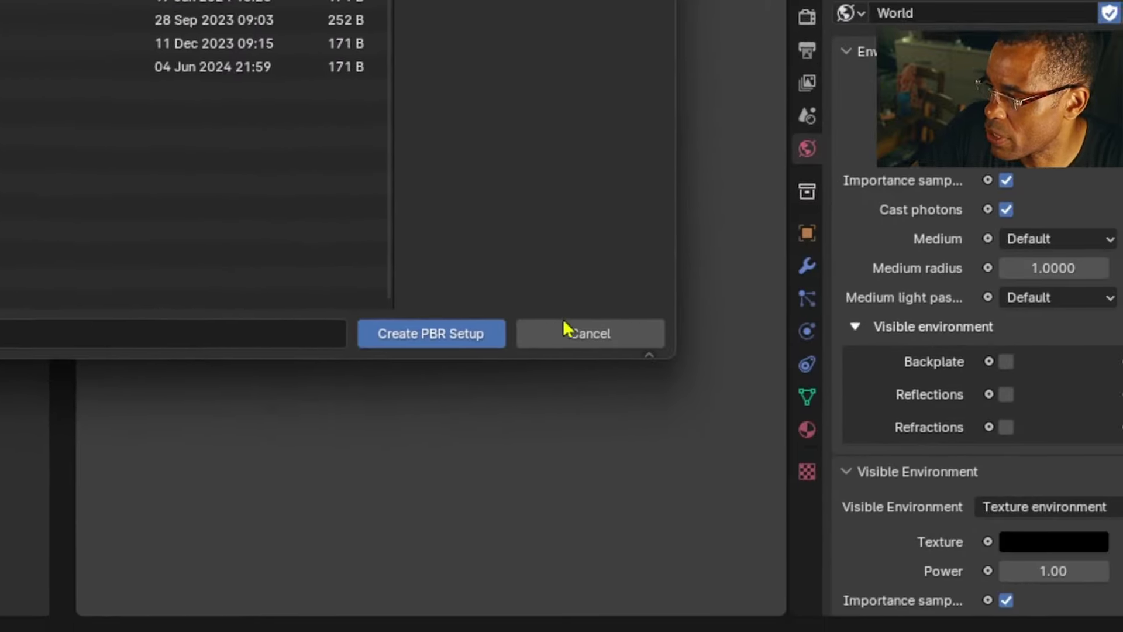
left_click(566, 328)
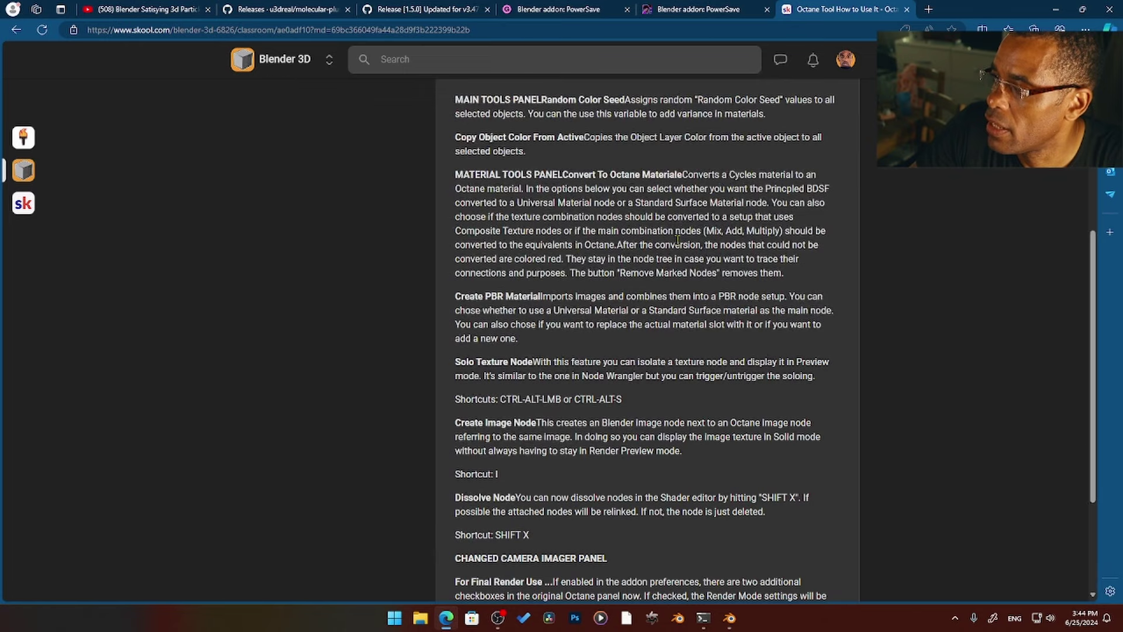
- Scroll through the Skool Octane Tool lesson documentation in the browser
scroll(677, 239, "up", 6)
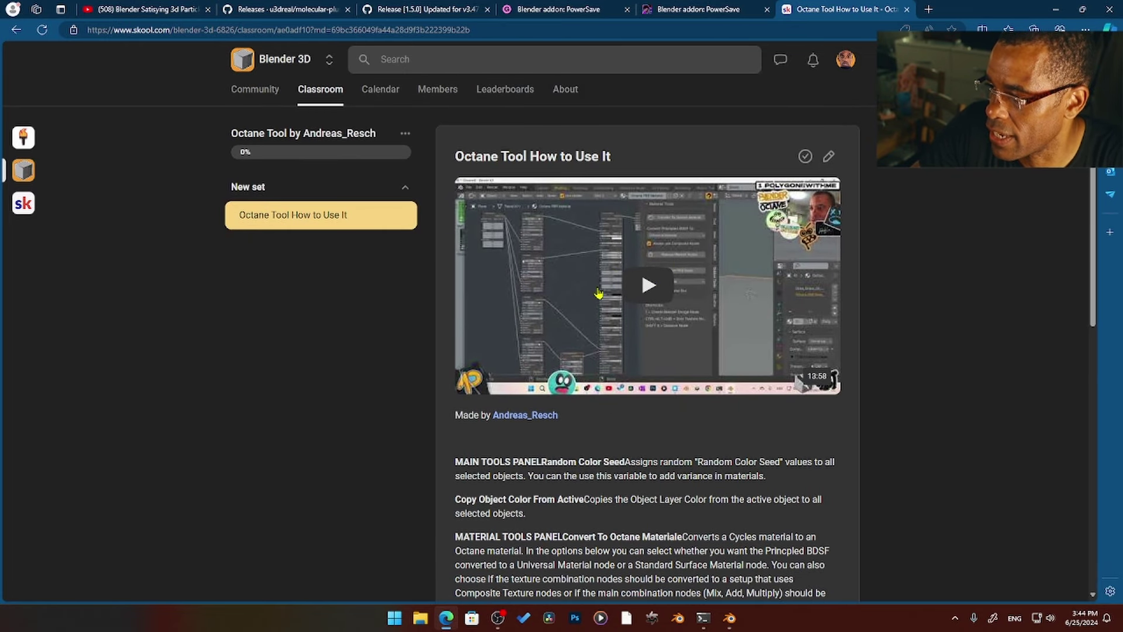
scroll(595, 304, "down", 3)
scroll(594, 304, "up", 3)
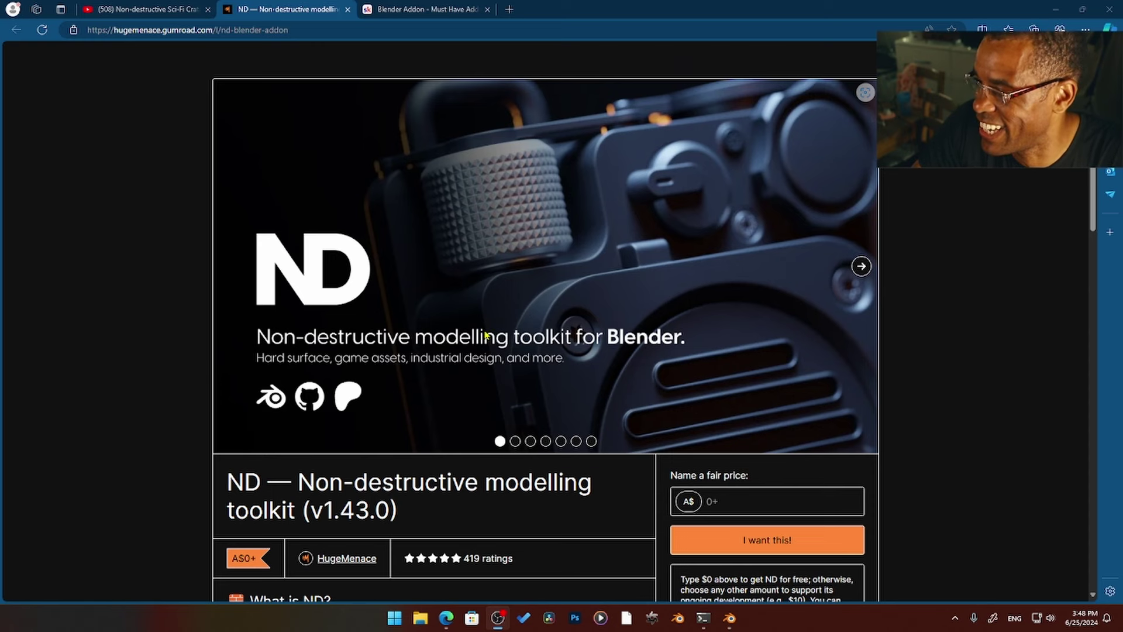
- Get the ND toolkit at a $0 price and download the nd-v1.43.0 ZIP
scroll(486, 335, "down", 1)
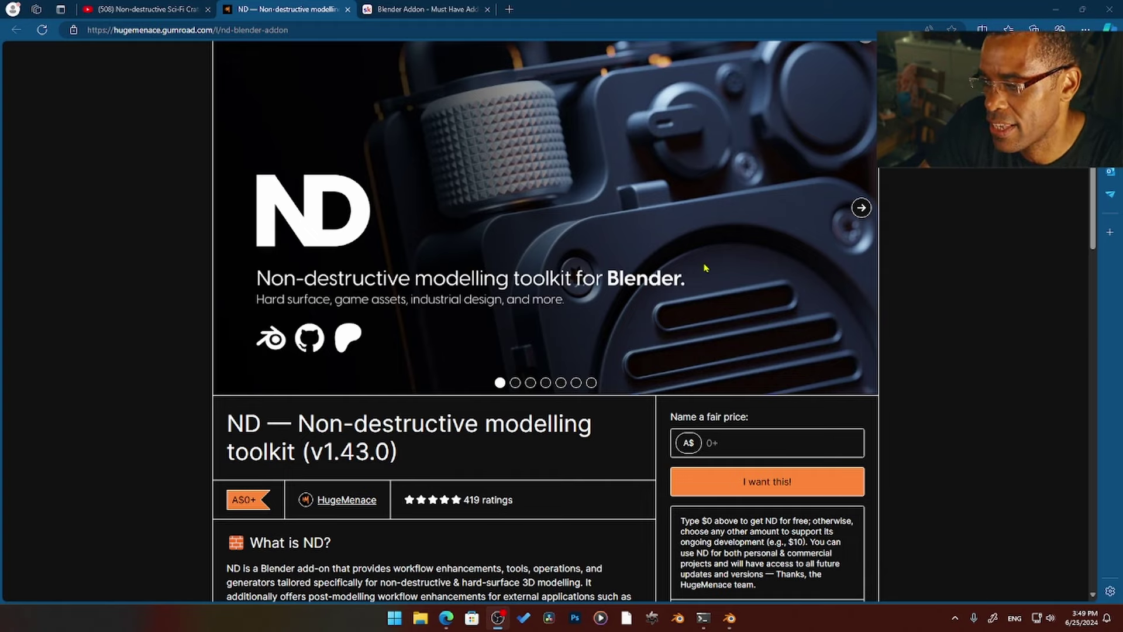
left_click(732, 450)
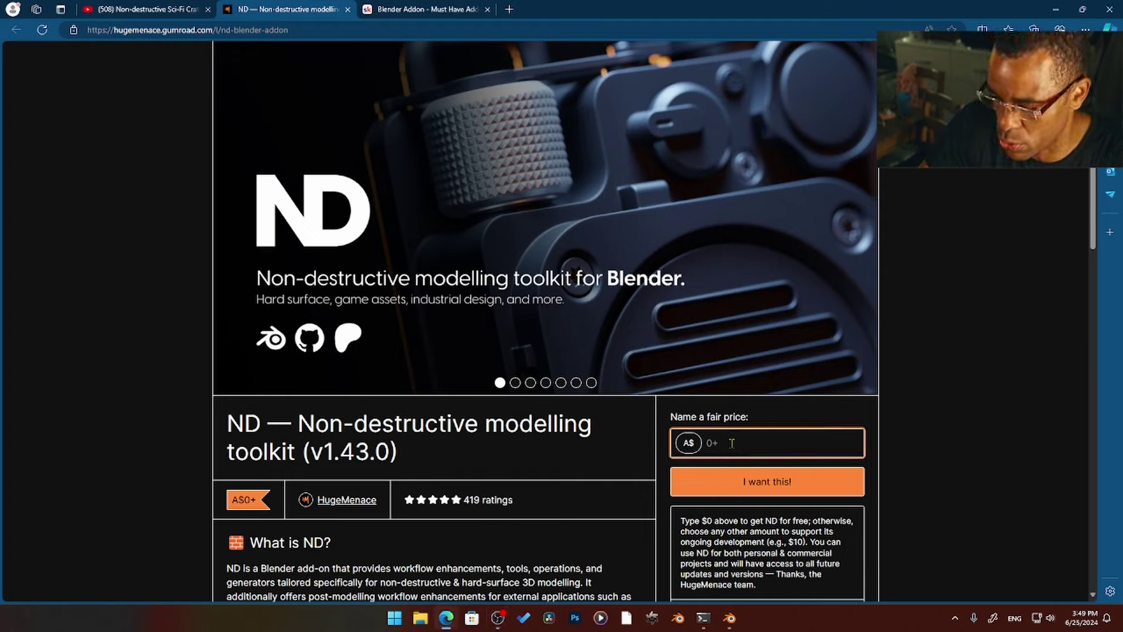
type("0")
left_click(737, 480)
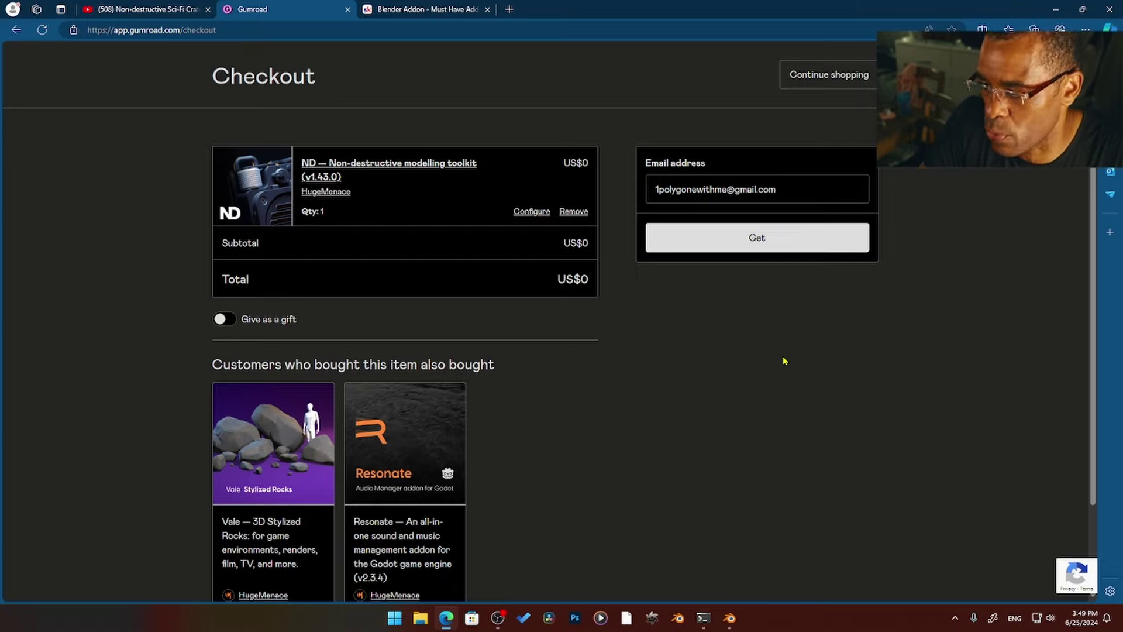
left_click(724, 248)
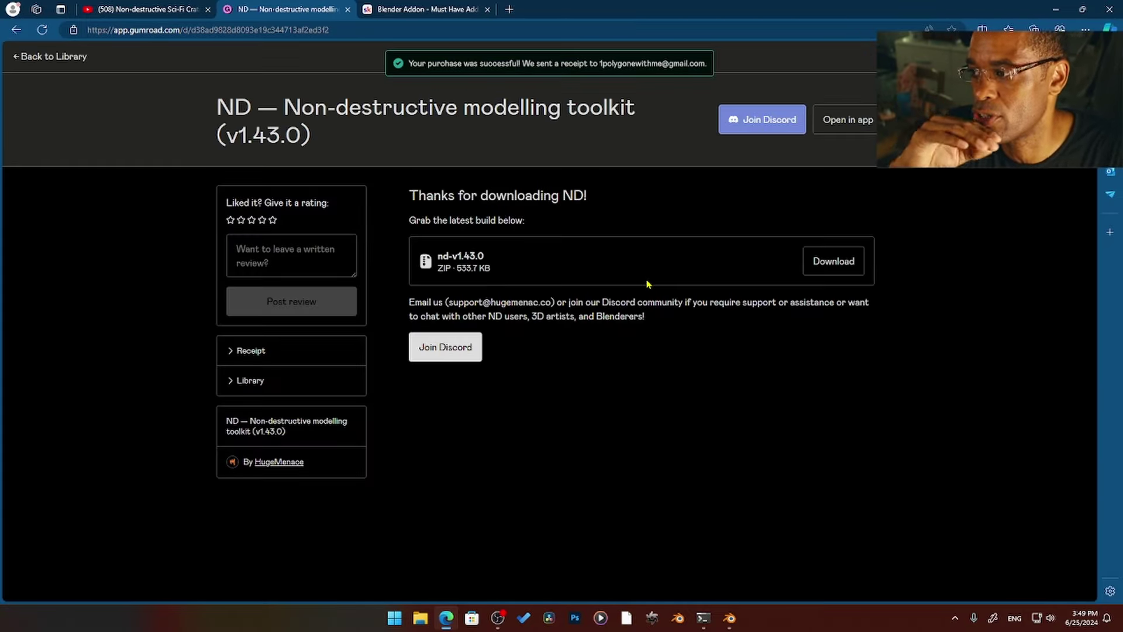
left_click(827, 267)
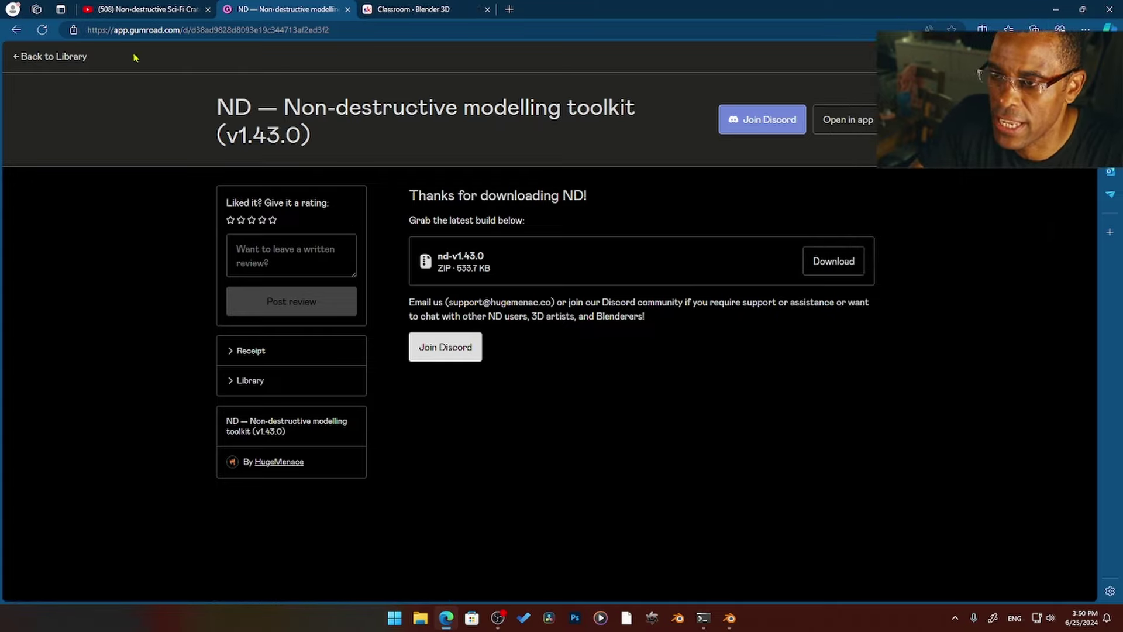
- Back in Blender, install nd-v1.43.0.zip from Preferences > Add-ons
left_click(1055, 9)
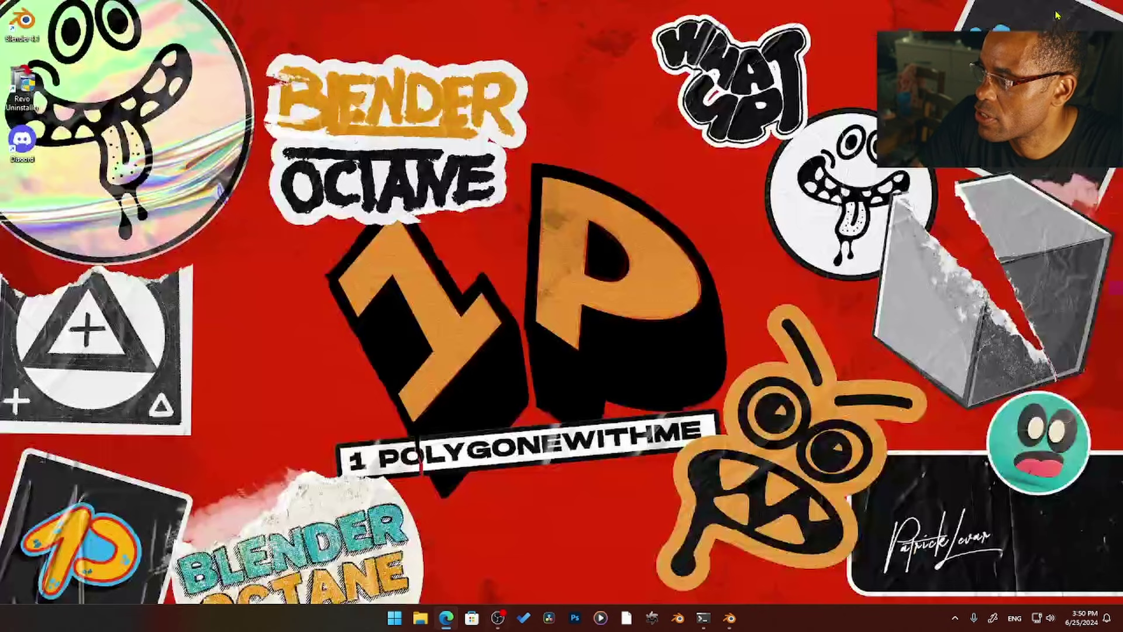
left_click(728, 618)
left_click(640, 576)
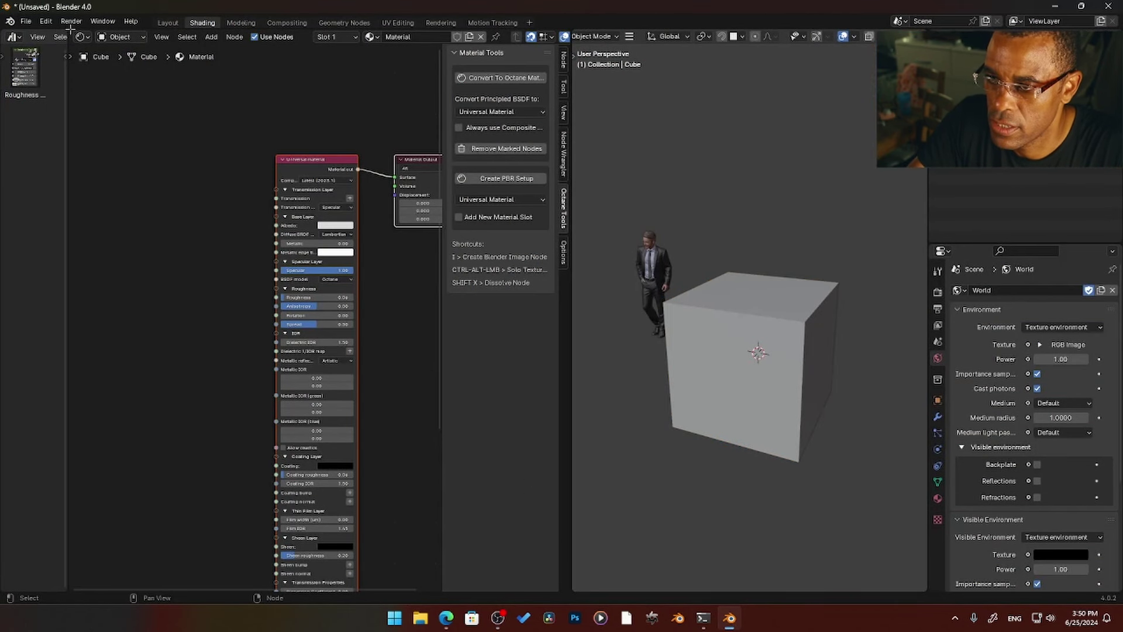
left_click(25, 21)
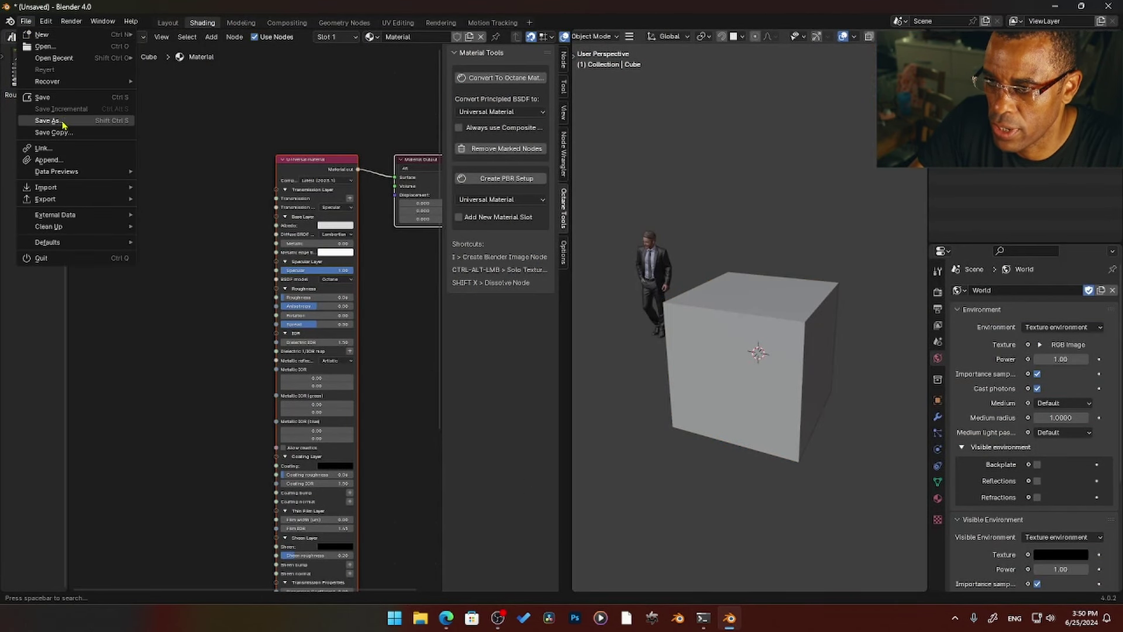
left_click(26, 21)
left_click(46, 22)
left_click(64, 173)
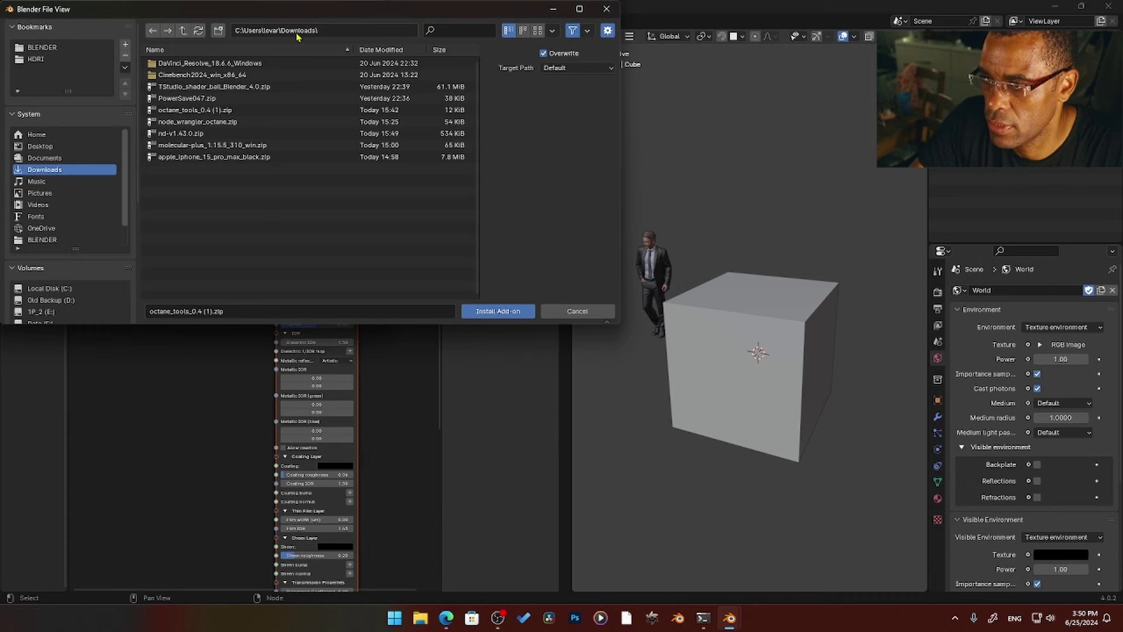
double_click(223, 78)
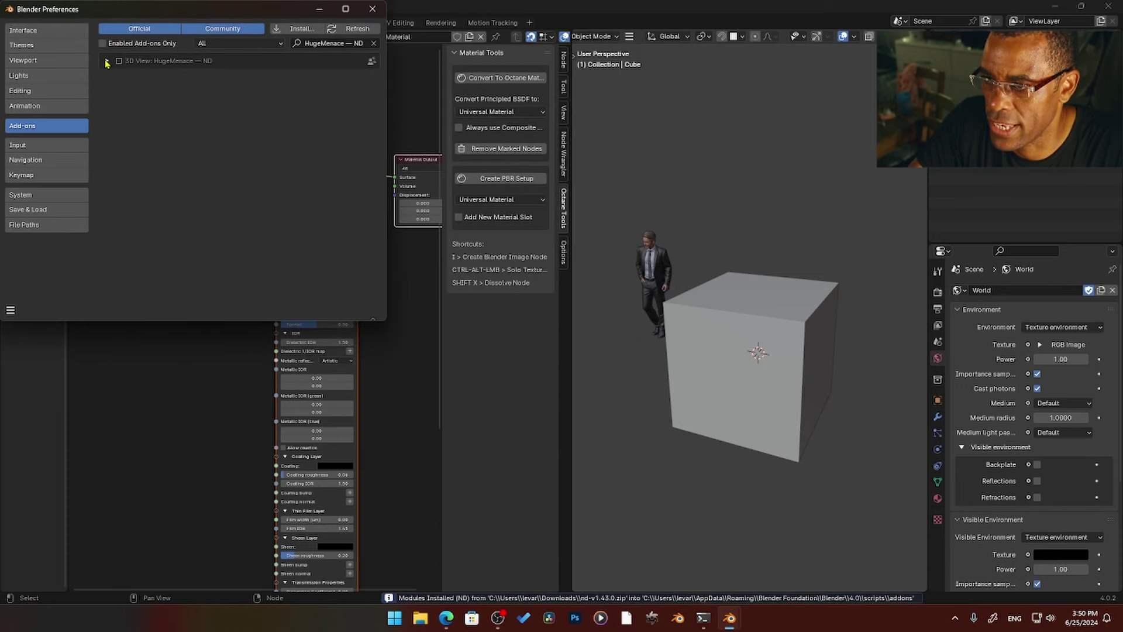
- Enable the ND add-on, review its details, and close Preferences
left_click(106, 61)
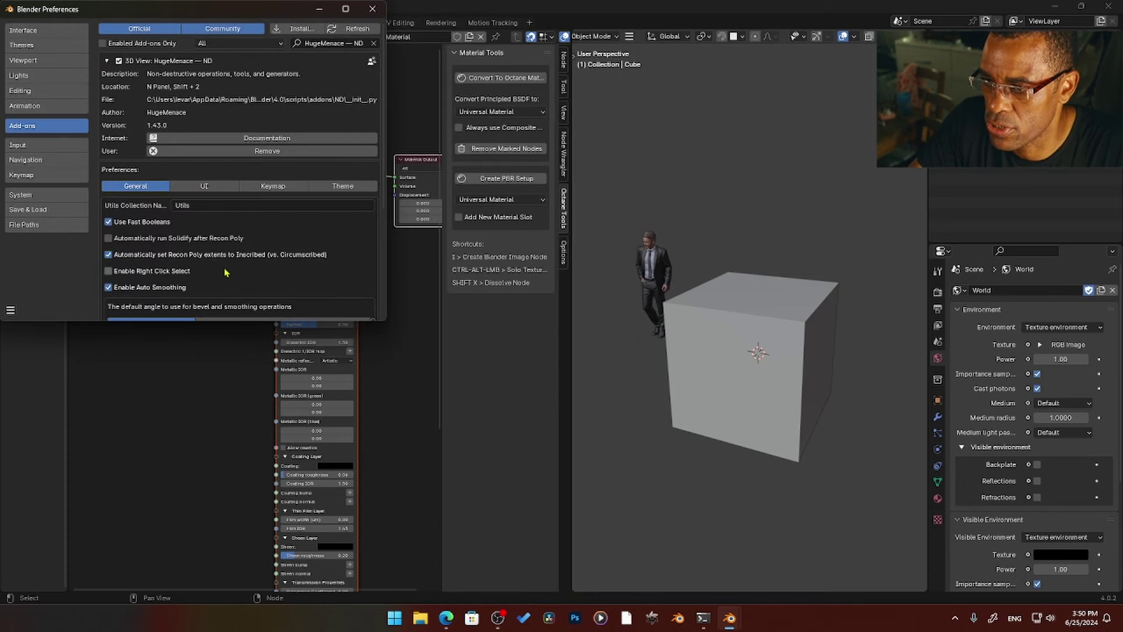
scroll(176, 188, "down", 4)
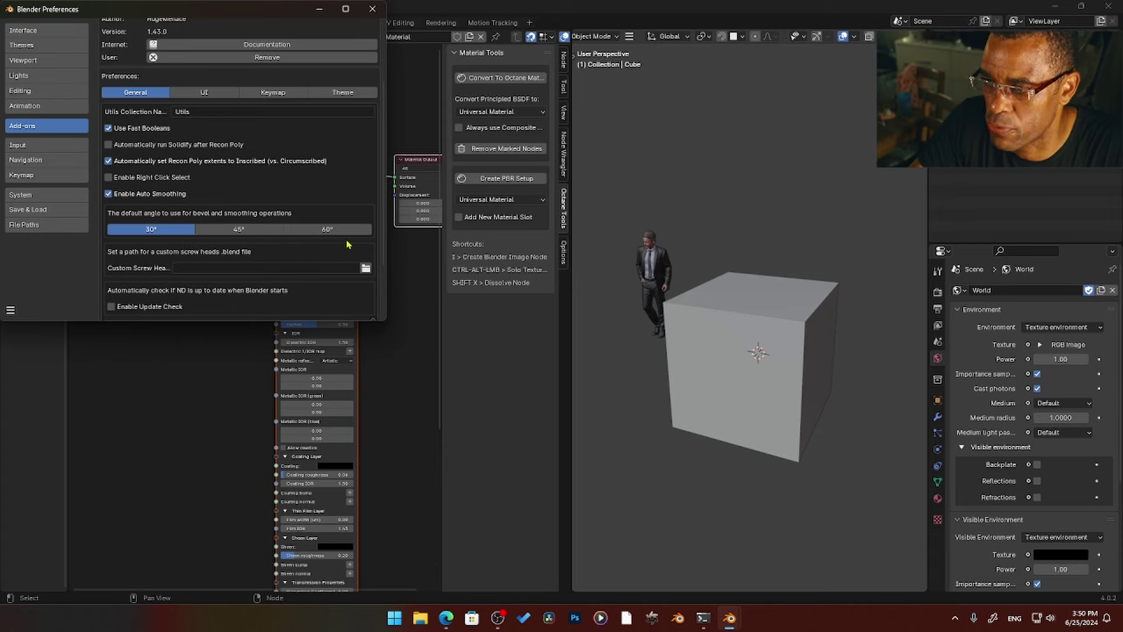
scroll(191, 264, "up", 4)
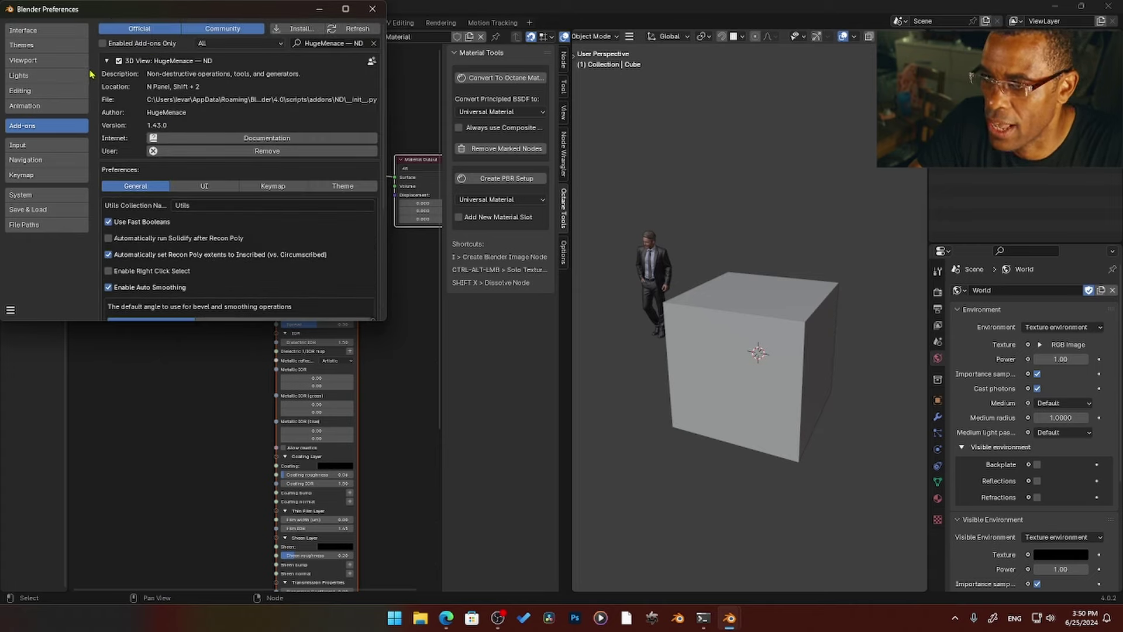
left_click(372, 9)
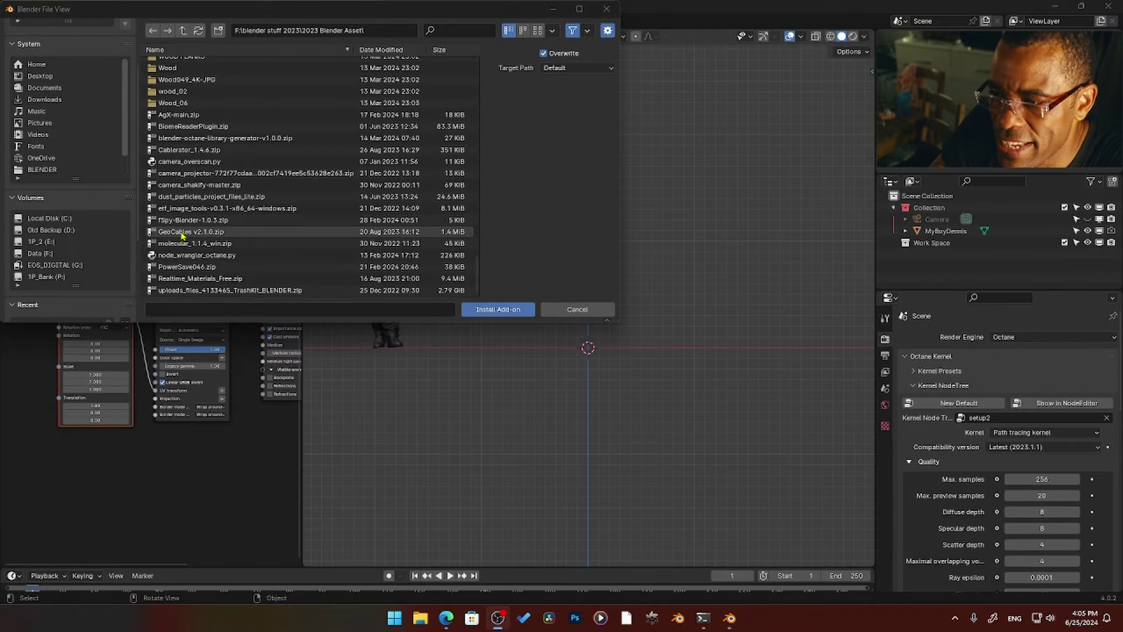
- Install fSpy-Blender-1.0.3.zip and enable 'Import-Export: Import fSpy project'
left_click(184, 220)
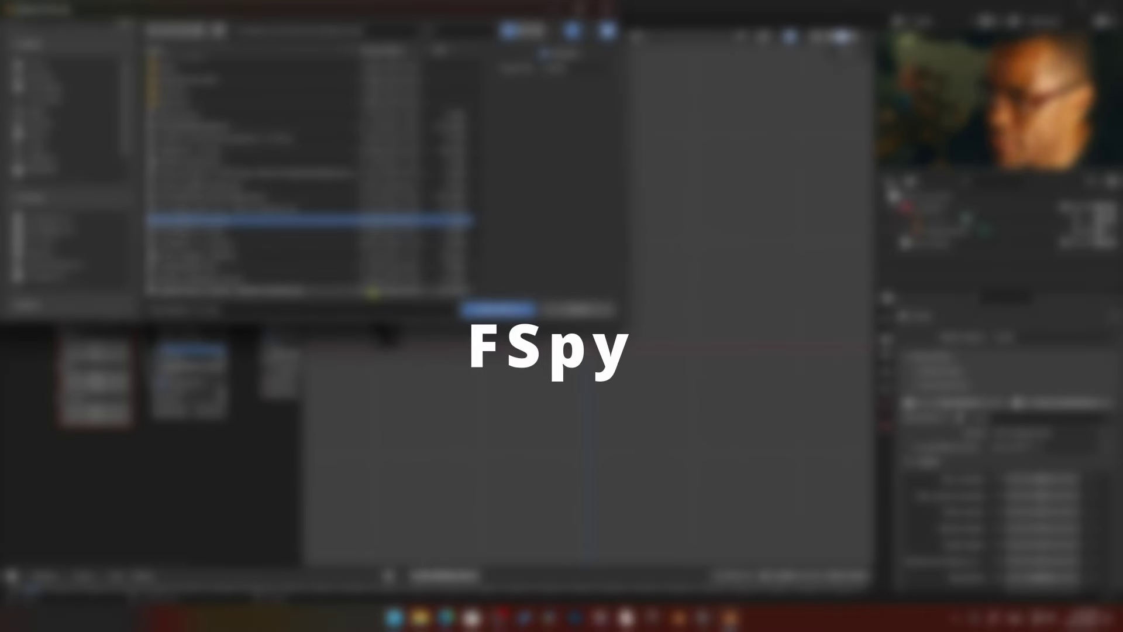
left_click(497, 308)
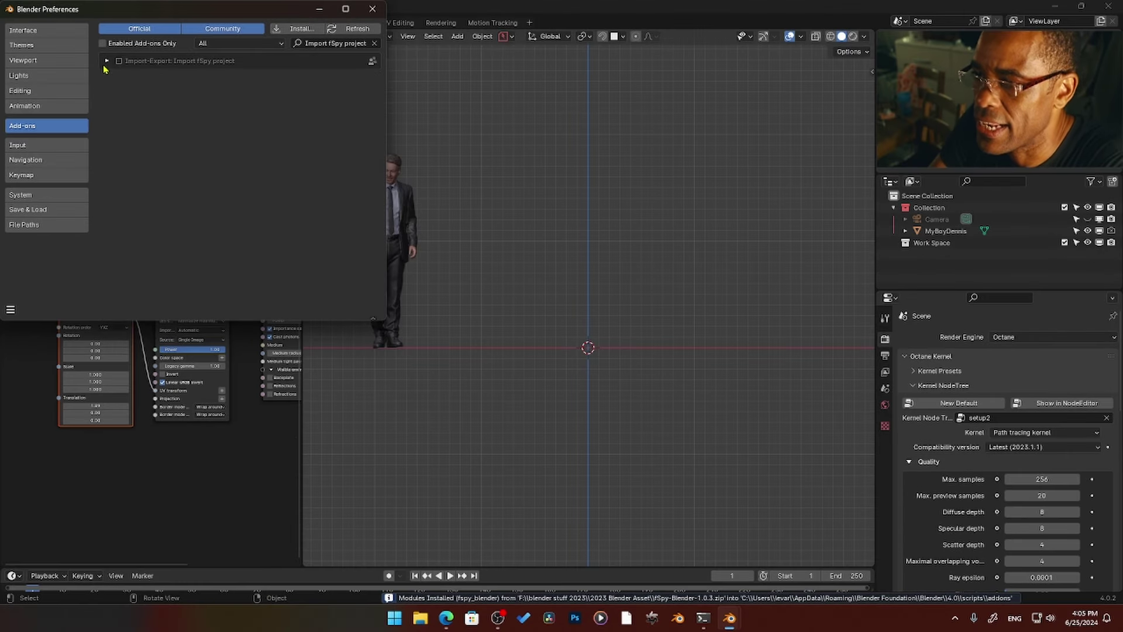
left_click(119, 62)
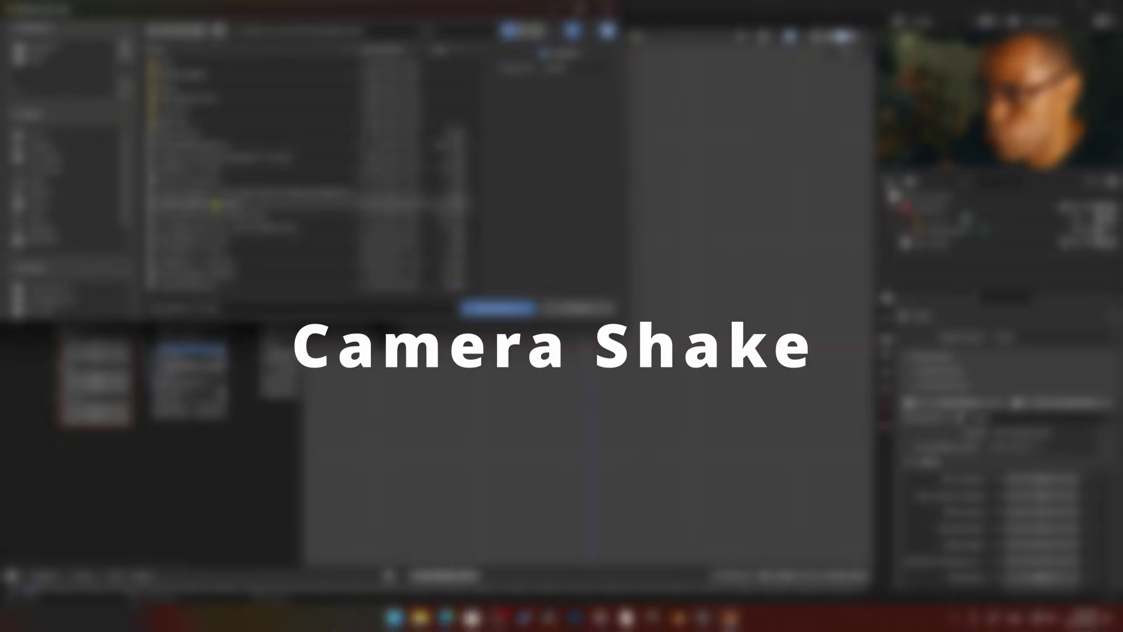
- Install the camera_shakify-master.zip add-on and close Preferences
left_click(214, 204)
left_click(497, 308)
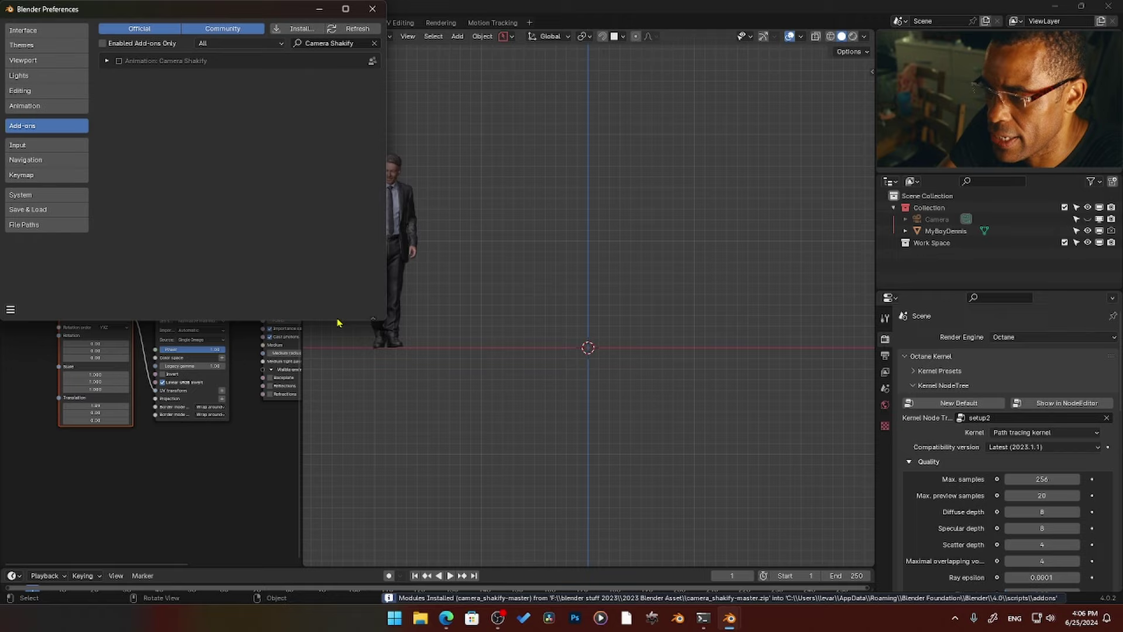
left_click_drag(339, 321, 338, 326)
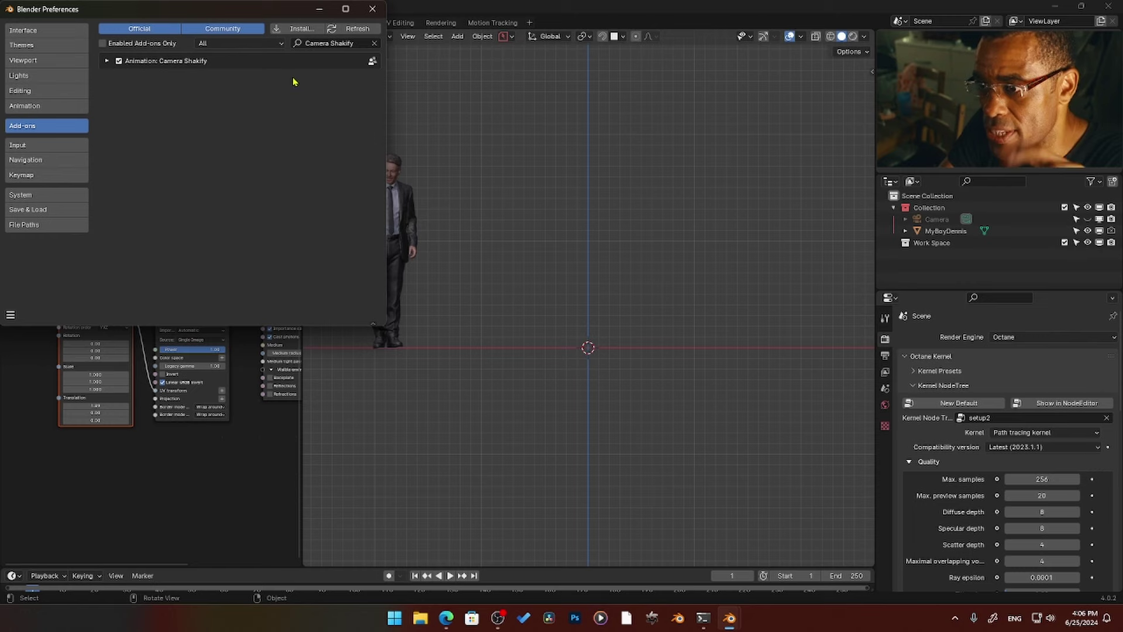
left_click(372, 8)
- Select the Camera and add a shake in its Camera Shakify data panel
middle_click_drag(676, 201, 639, 208)
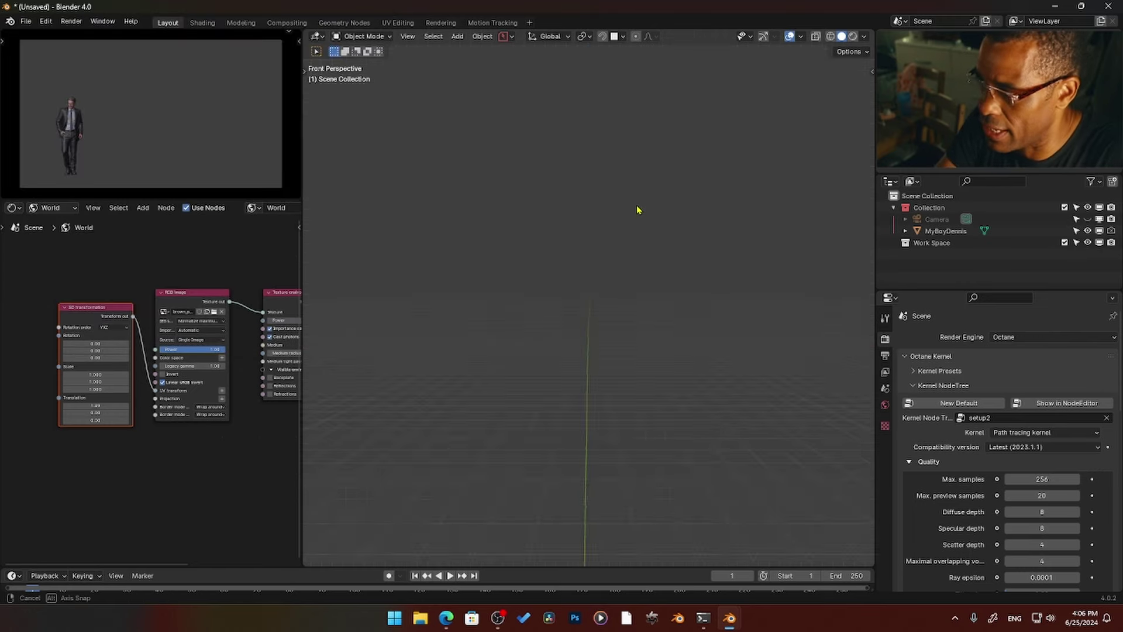
left_click(1067, 221)
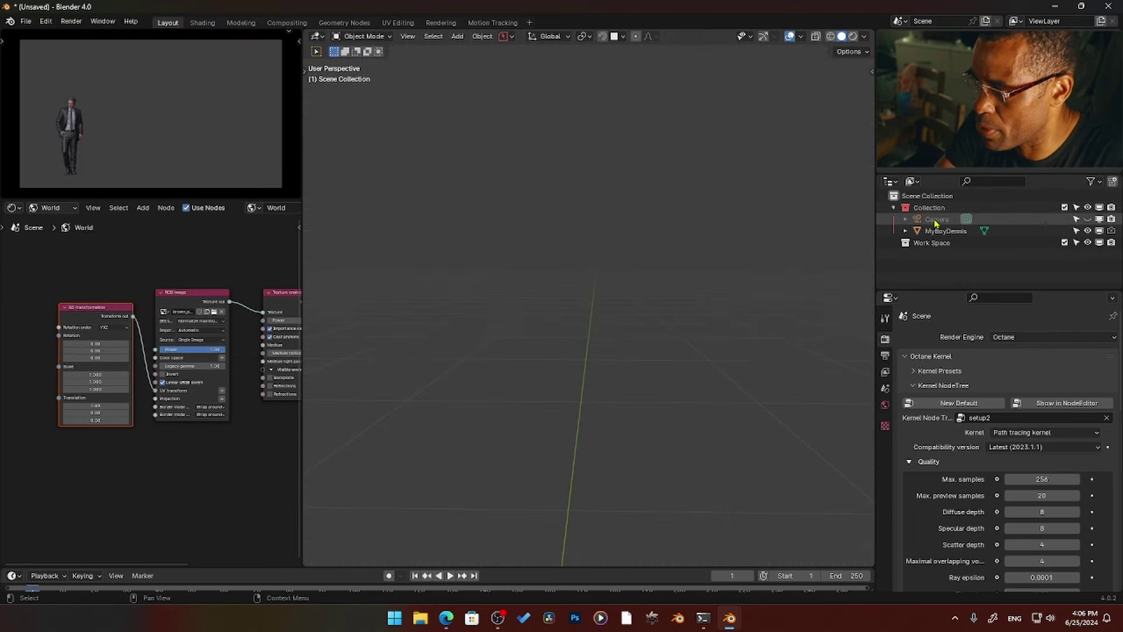
left_click(1087, 219)
left_click(885, 475)
scroll(947, 453, "down", 2)
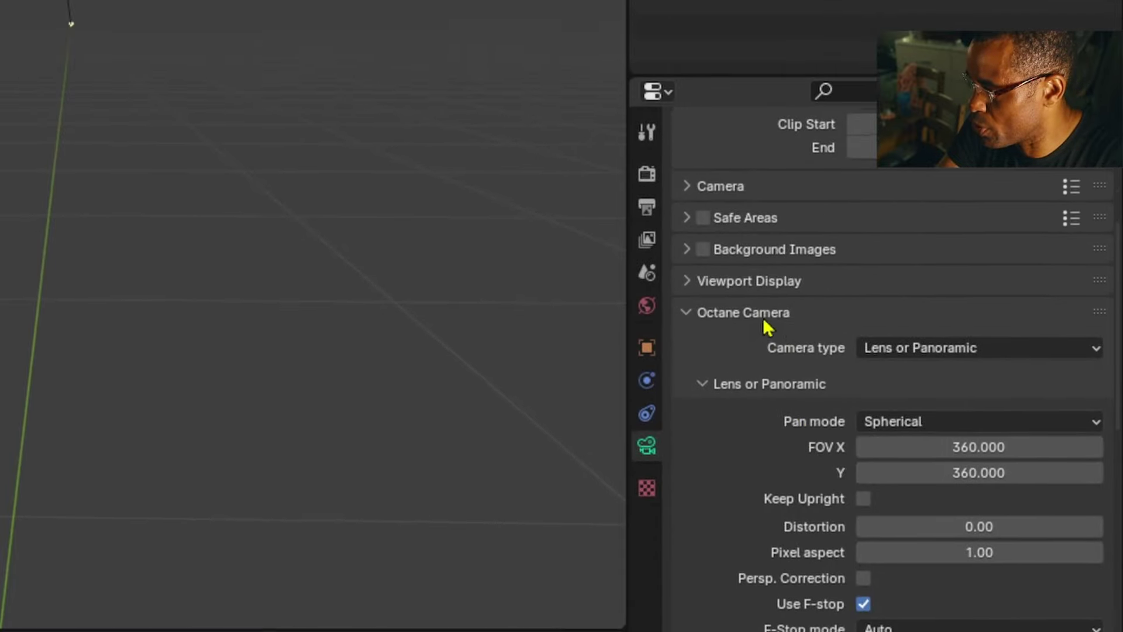
scroll(938, 416, "down", 6)
scroll(755, 327, "down", 7)
left_click(696, 629)
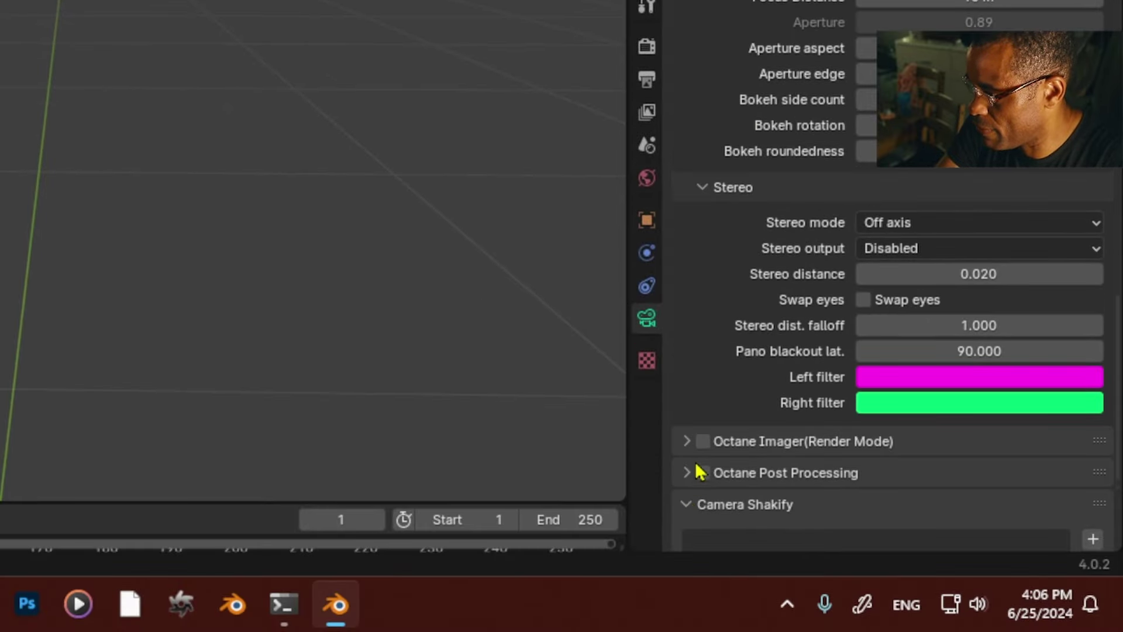
scroll(719, 591, "down", 3)
left_click(1092, 344)
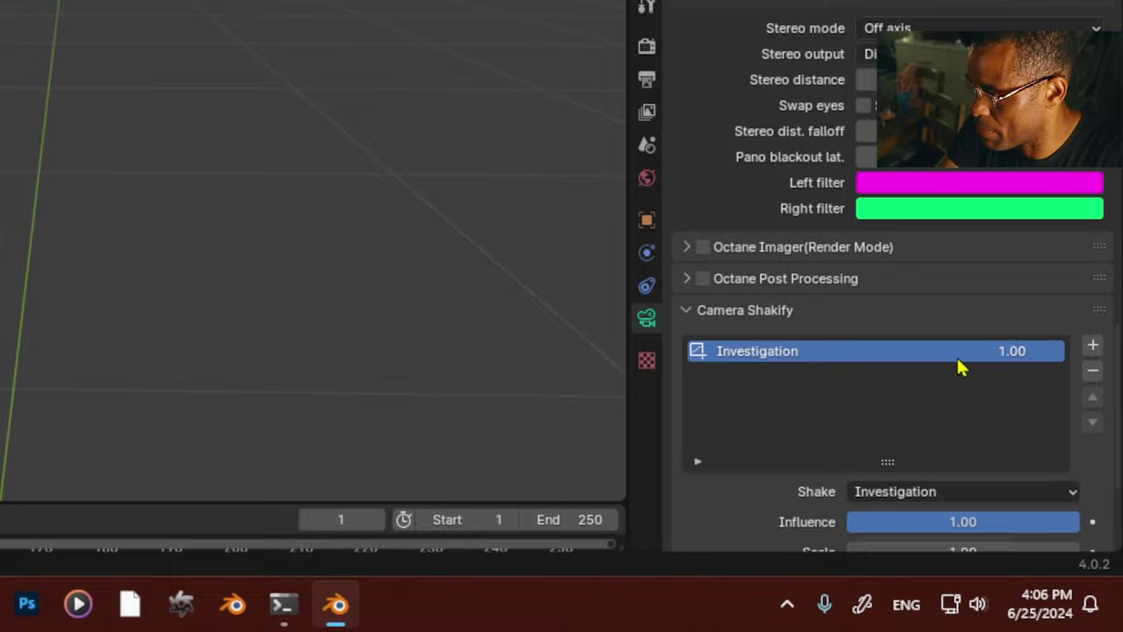
- Preview through the camera and set the shake preset to HandyCam Run
scroll(824, 368, "down", 4)
left_click(952, 353)
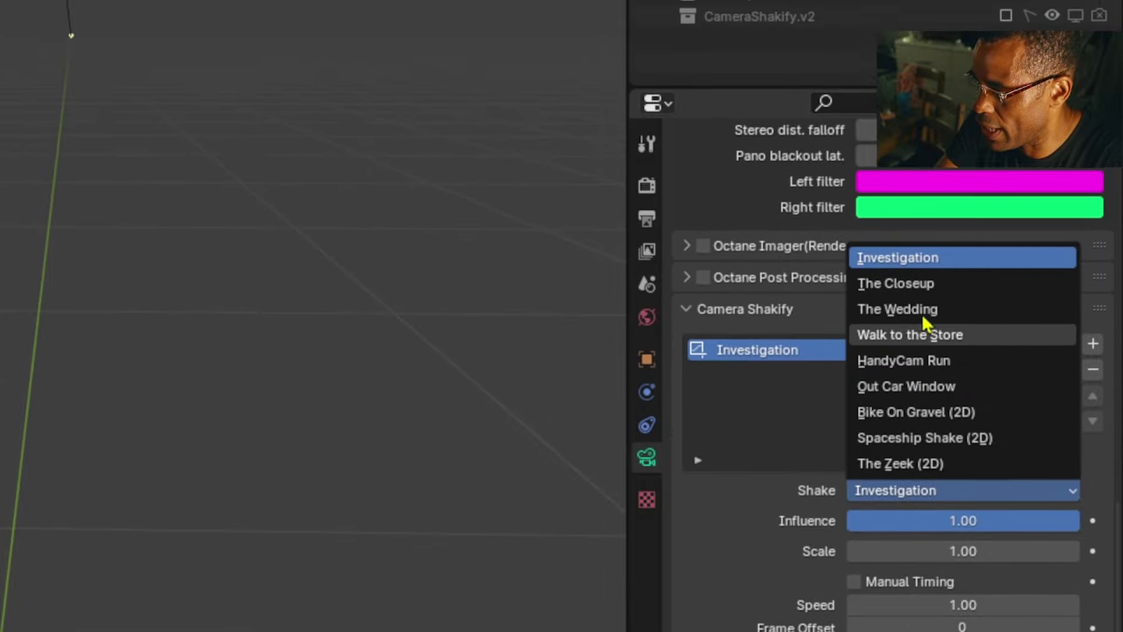
key("KP_0")
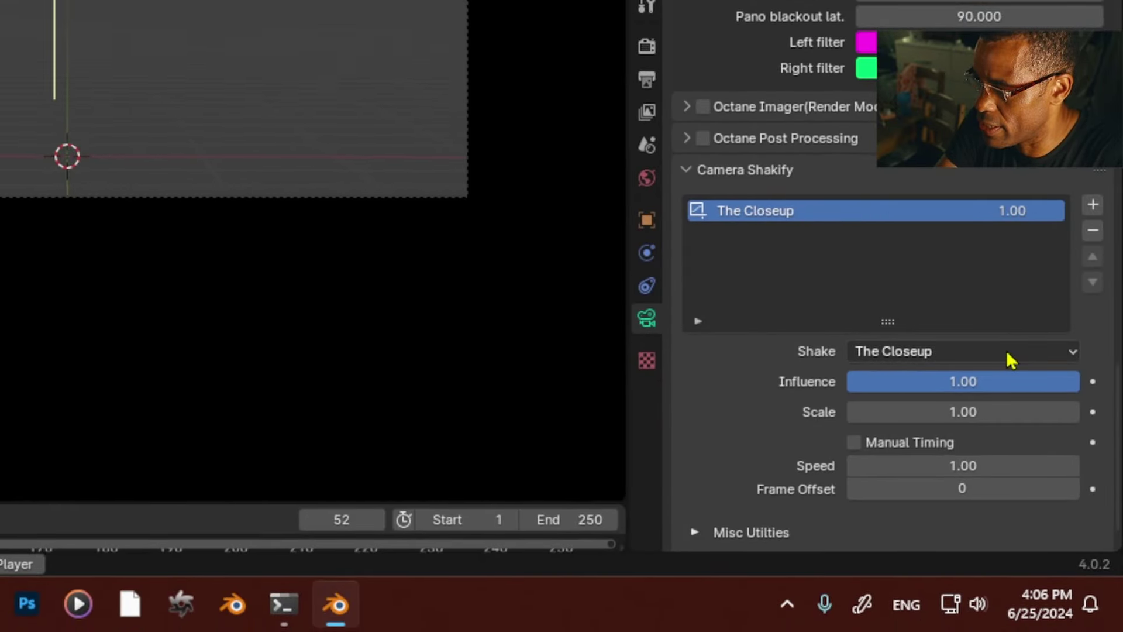
left_click(1014, 407)
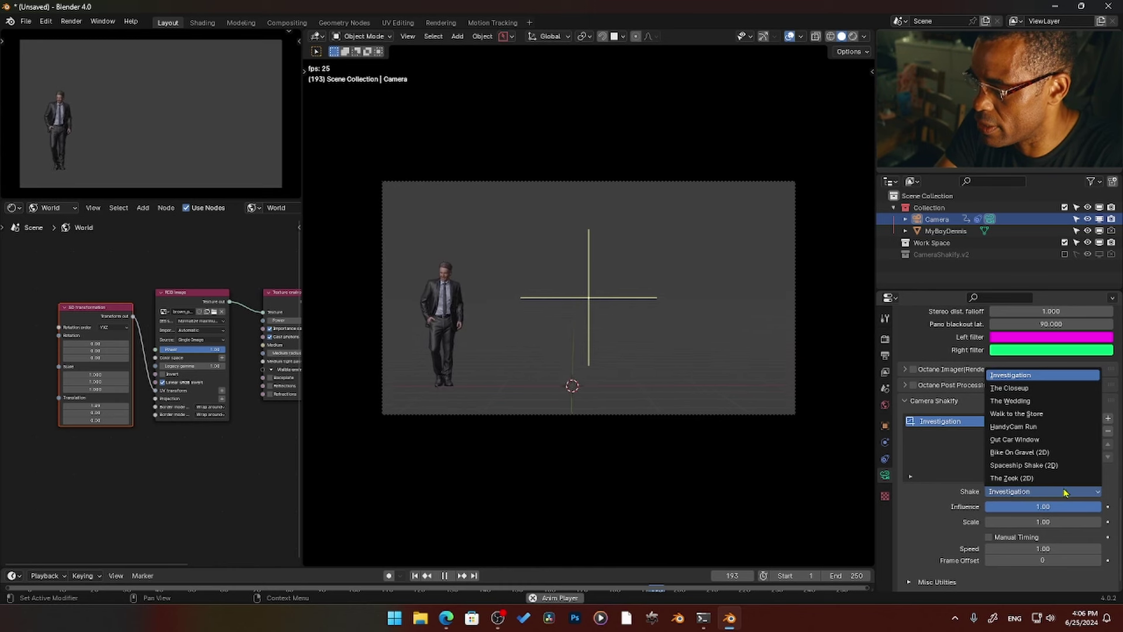
left_click(924, 146)
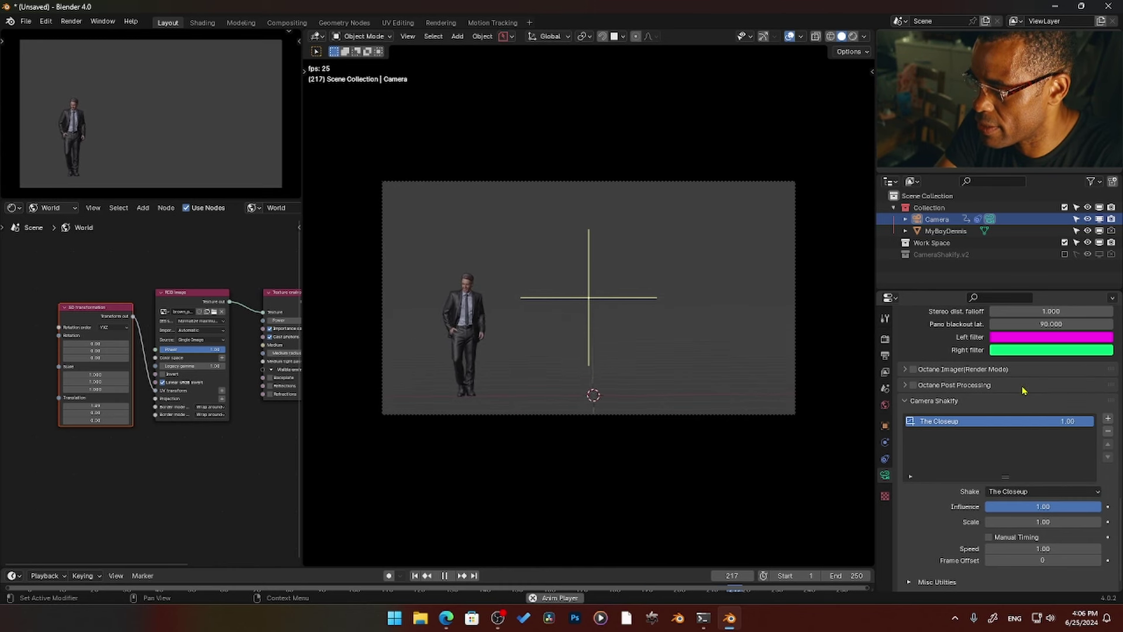
left_click(1020, 492)
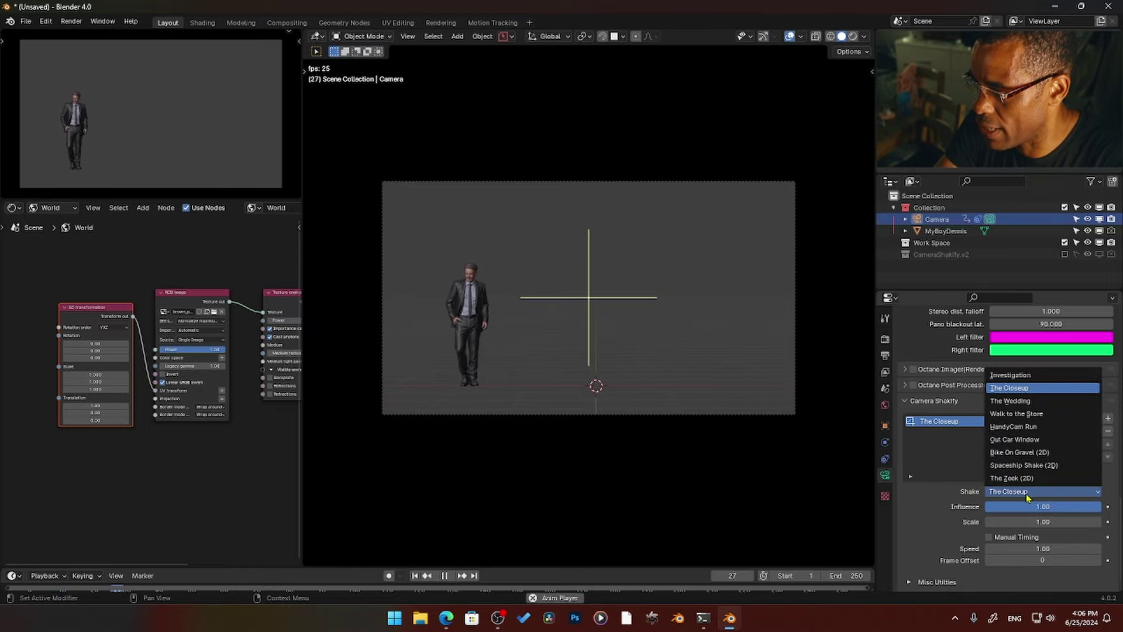
left_click(1013, 426)
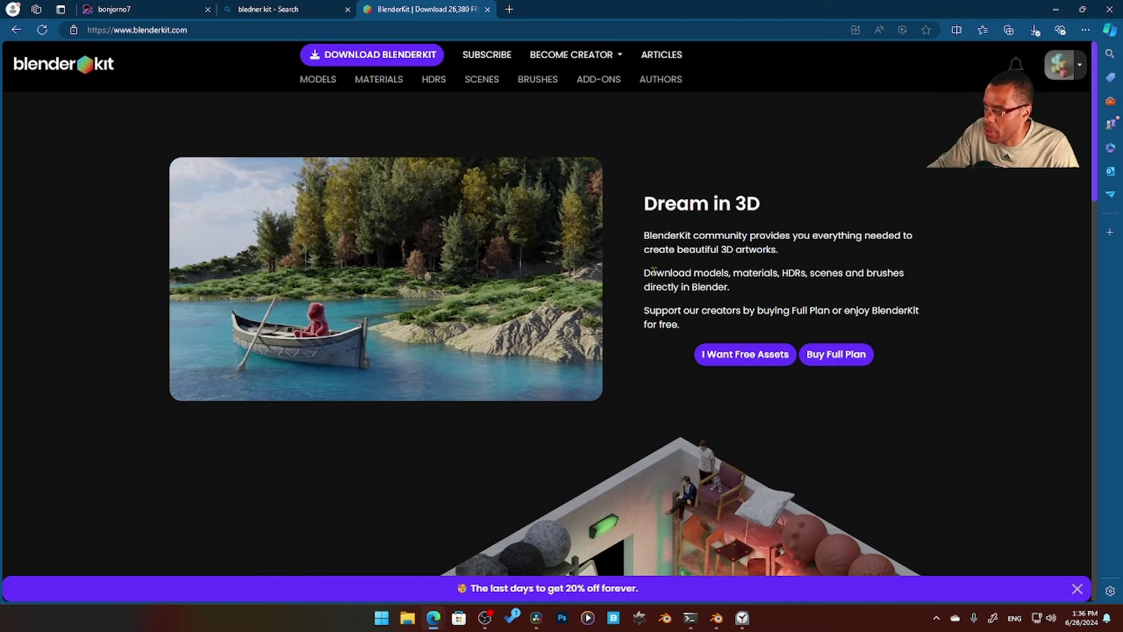
- Go to the ADD-ONS gallery on blenderkit.com
left_click(598, 78)
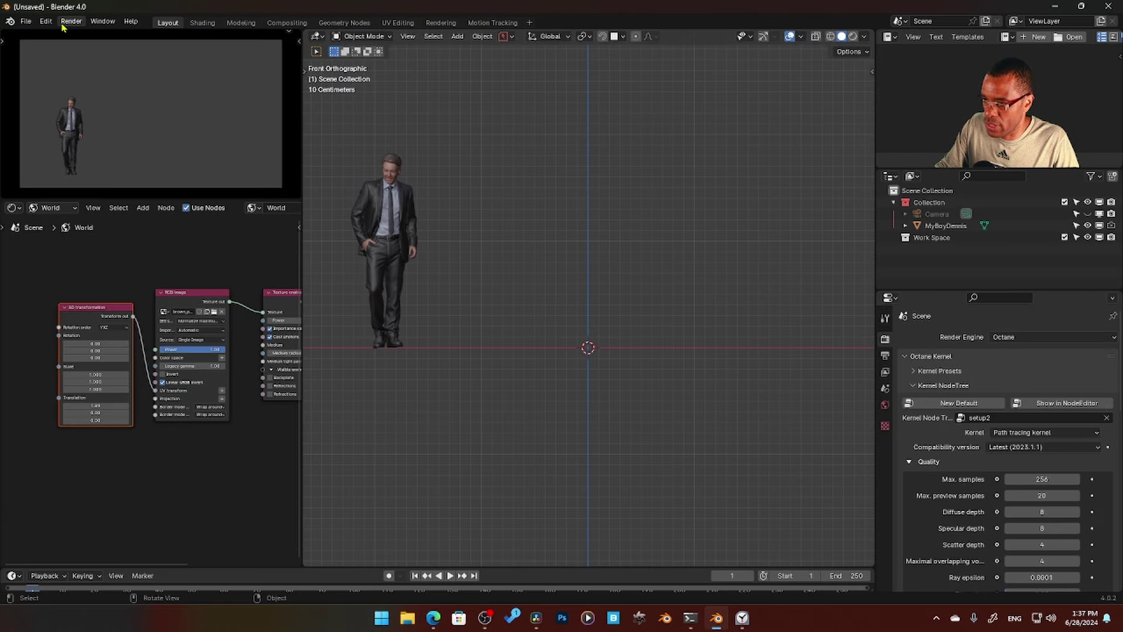
- Install the BlenderKit zip from Downloads in Preferences > Add-ons and expand its entry
left_click(45, 21)
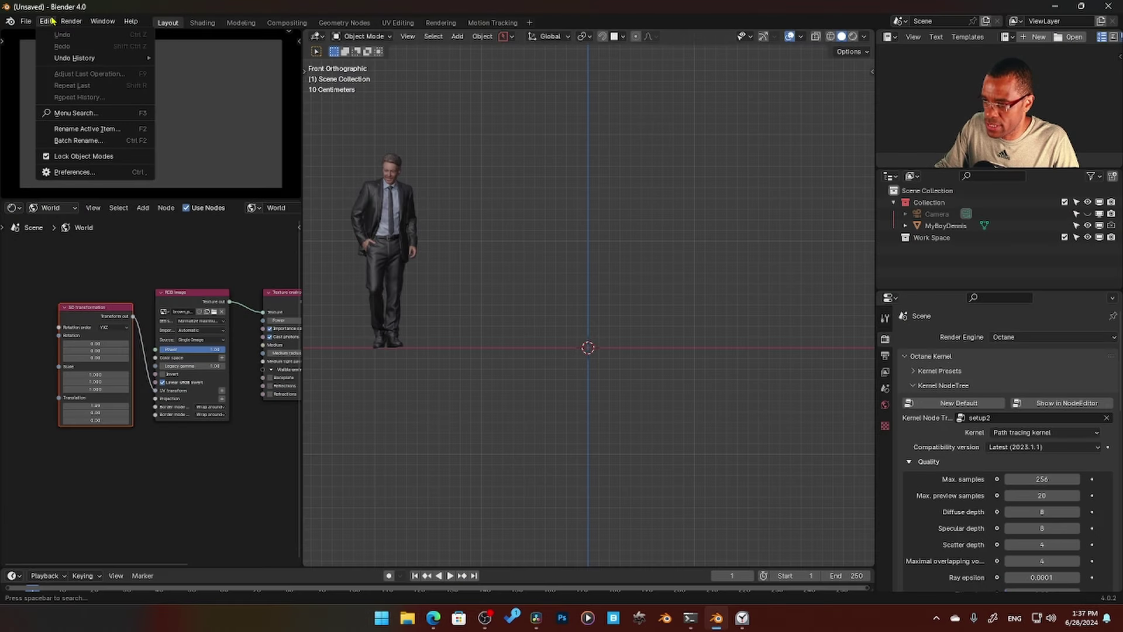
left_click(72, 172)
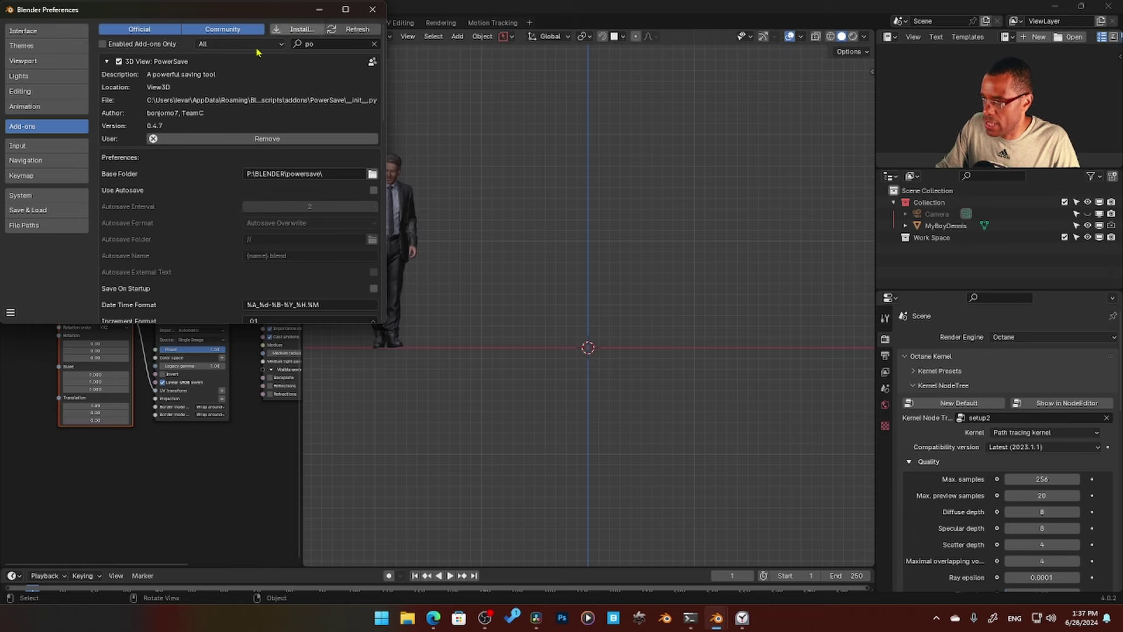
left_click(374, 44)
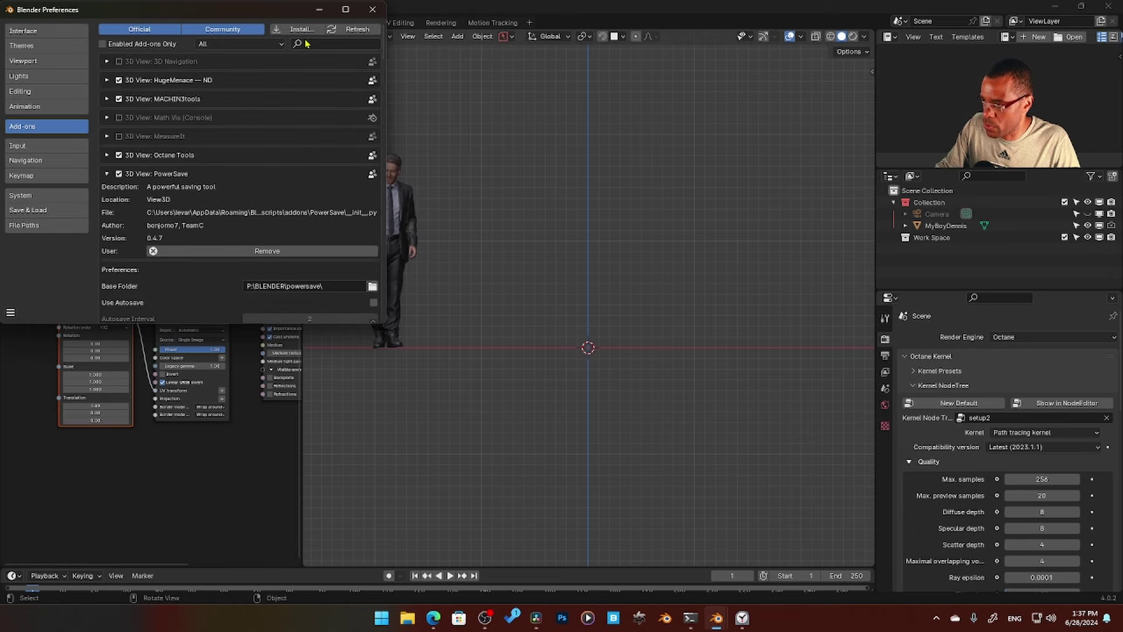
left_click(296, 30)
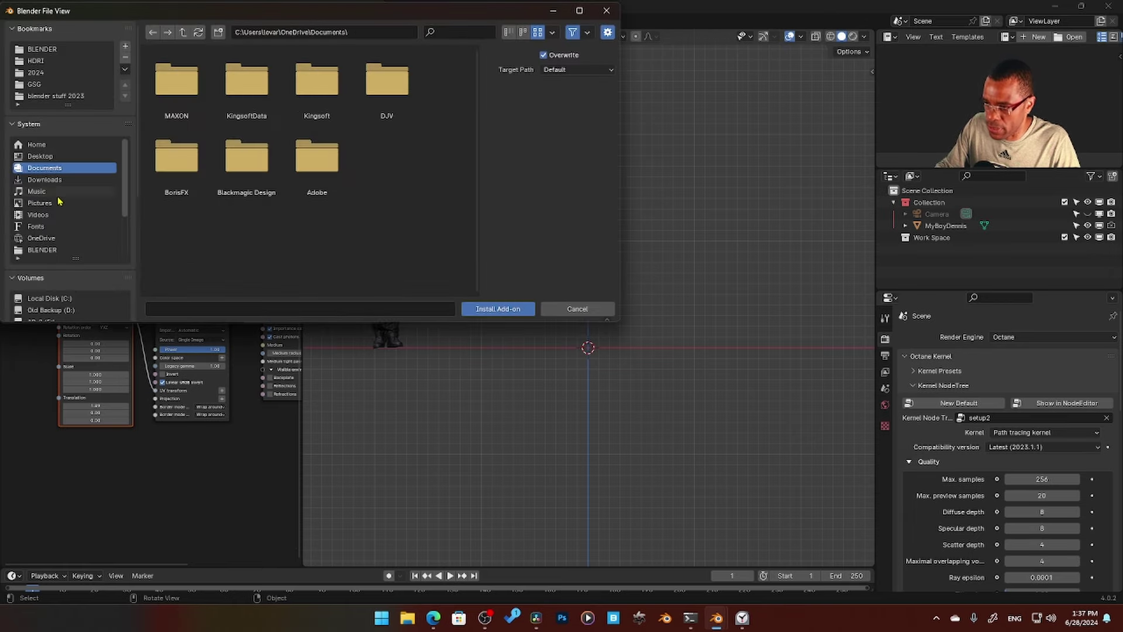
left_click(45, 179)
double_click(247, 81)
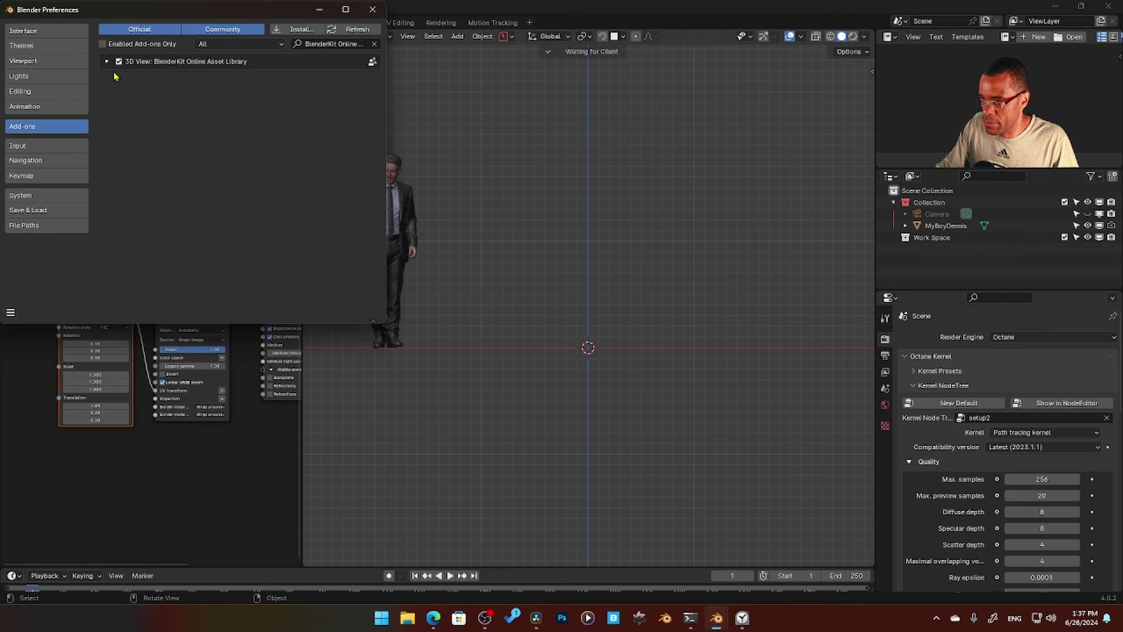
left_click(106, 61)
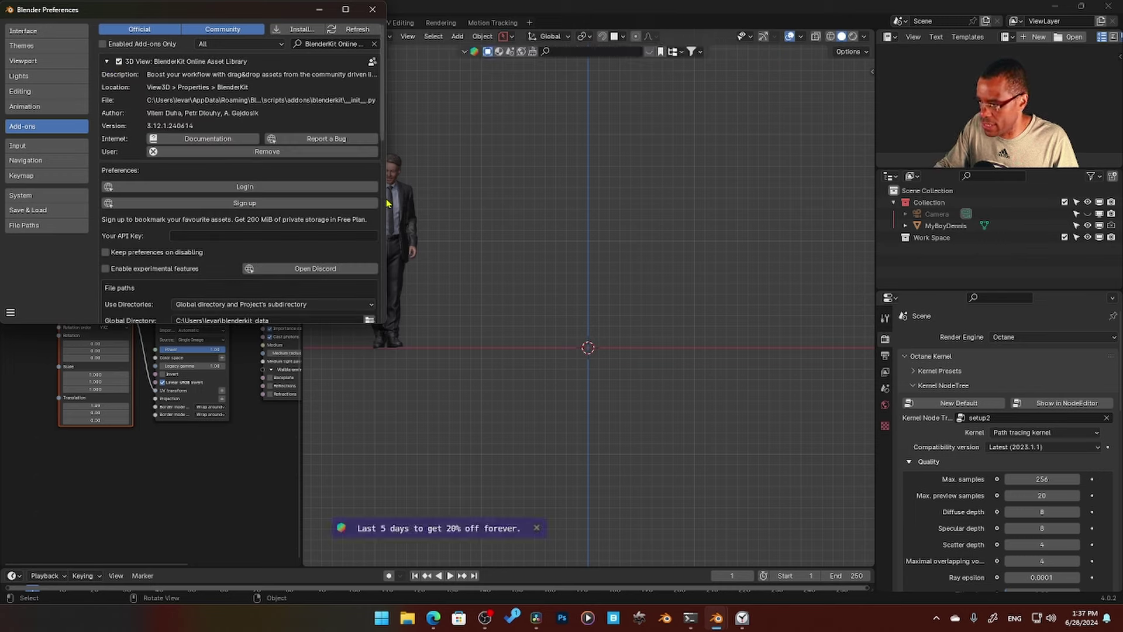
left_click_drag(387, 203, 775, 193)
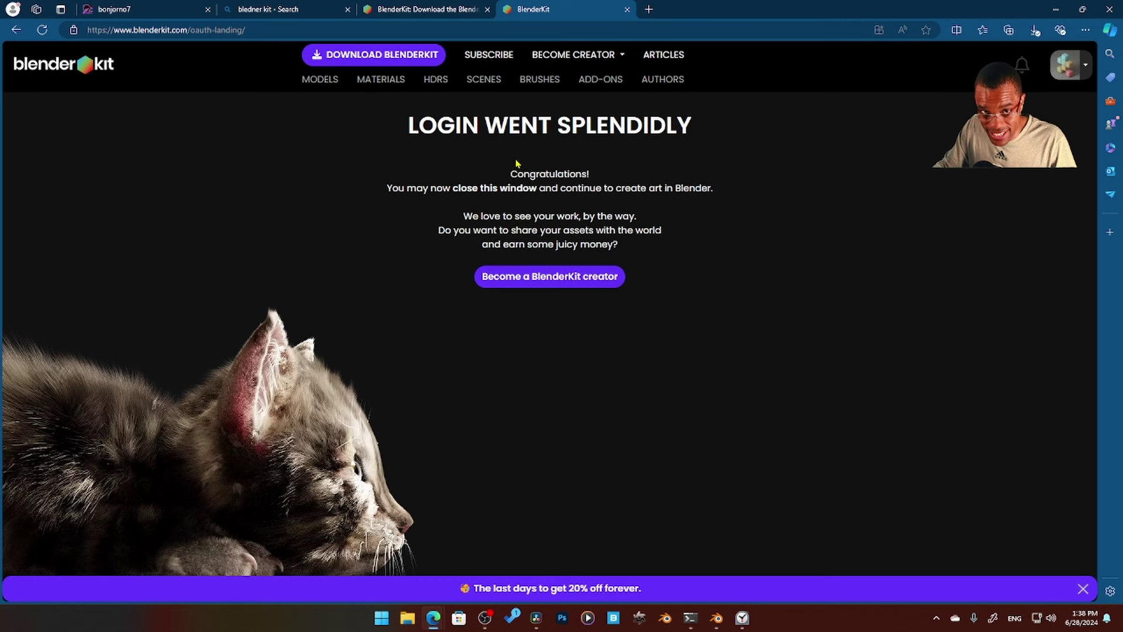
- Back in Blender, confirm BlenderKit is logged in with an API key, then close Preferences
key("alt+Tab")
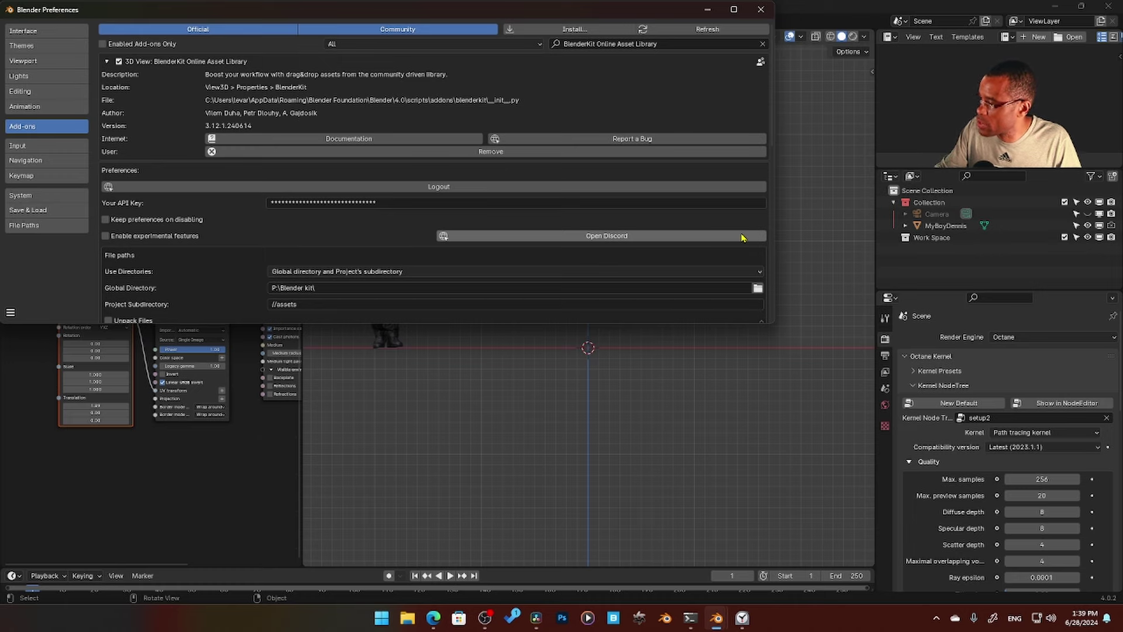
left_click(760, 10)
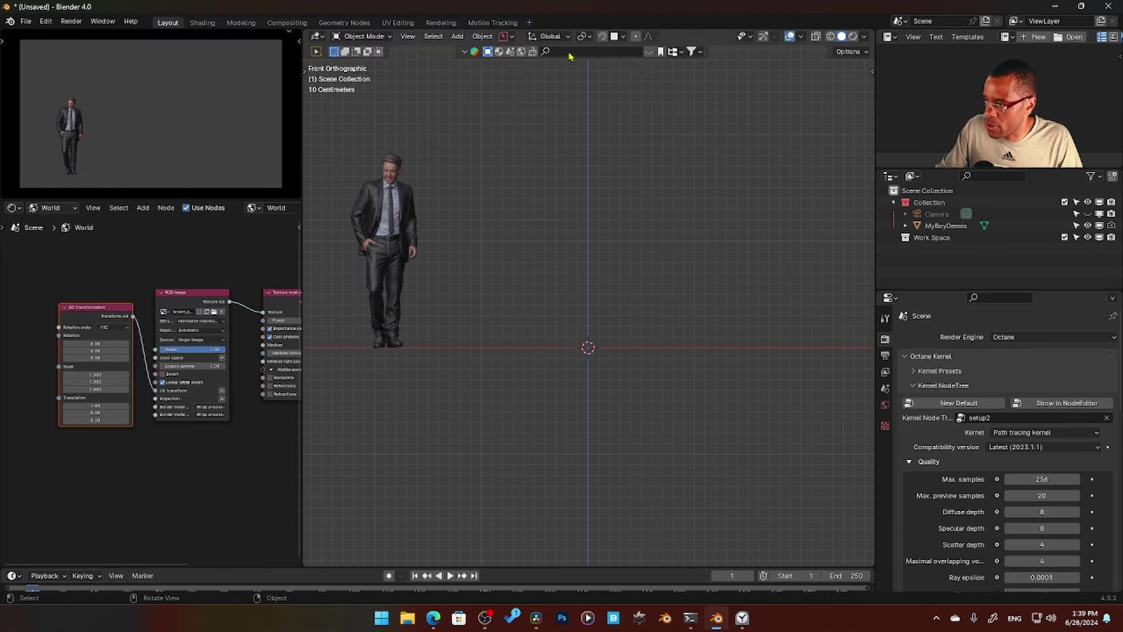
- Search BlenderKit for 'books' and add the Folder book asset to the scene
left_click(621, 51)
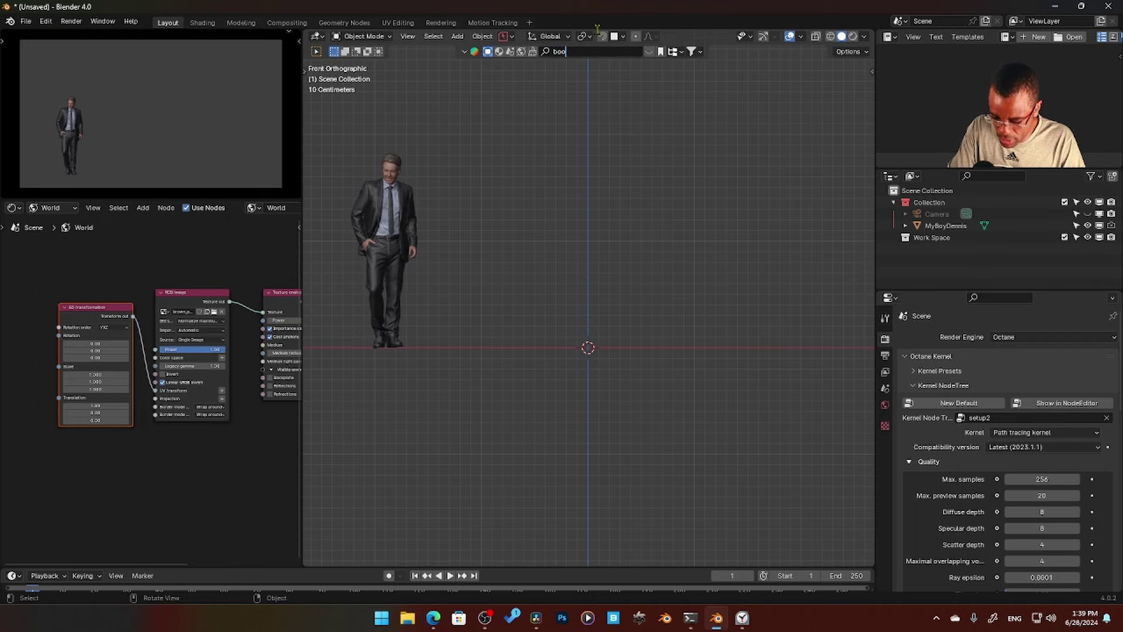
type("books")
key("Return")
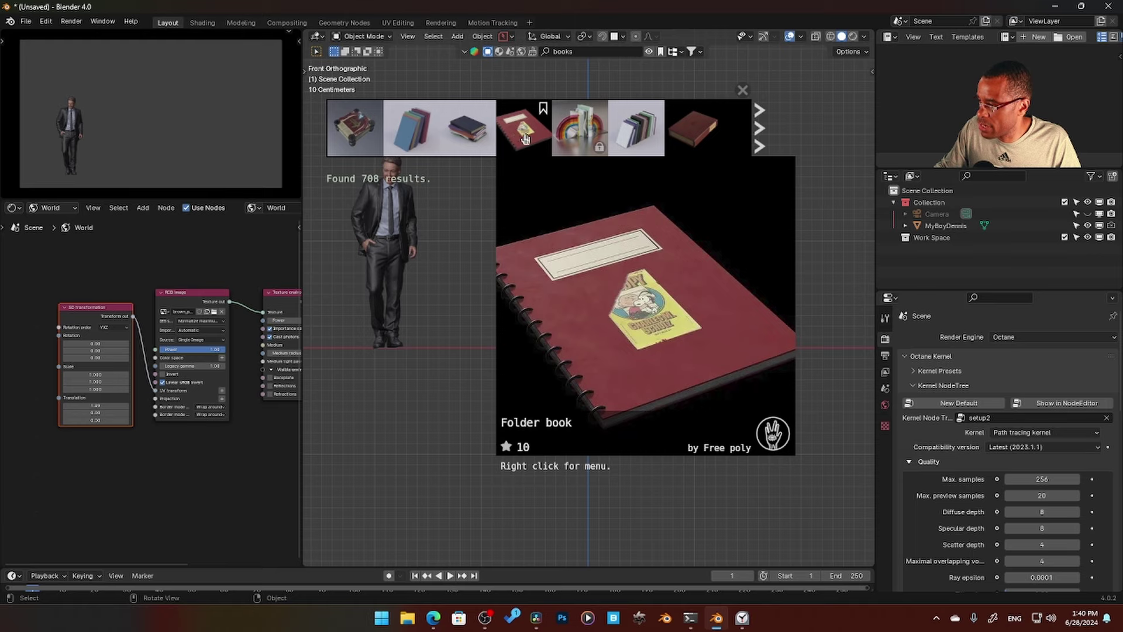
left_click(525, 138)
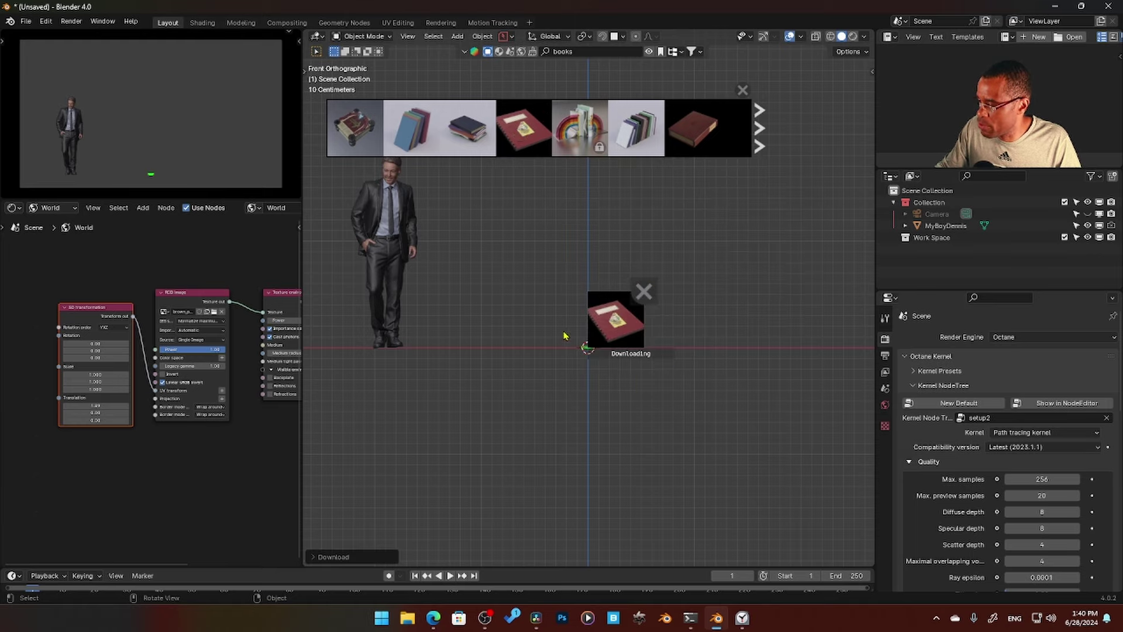
middle_click_drag(549, 316, 413, 351)
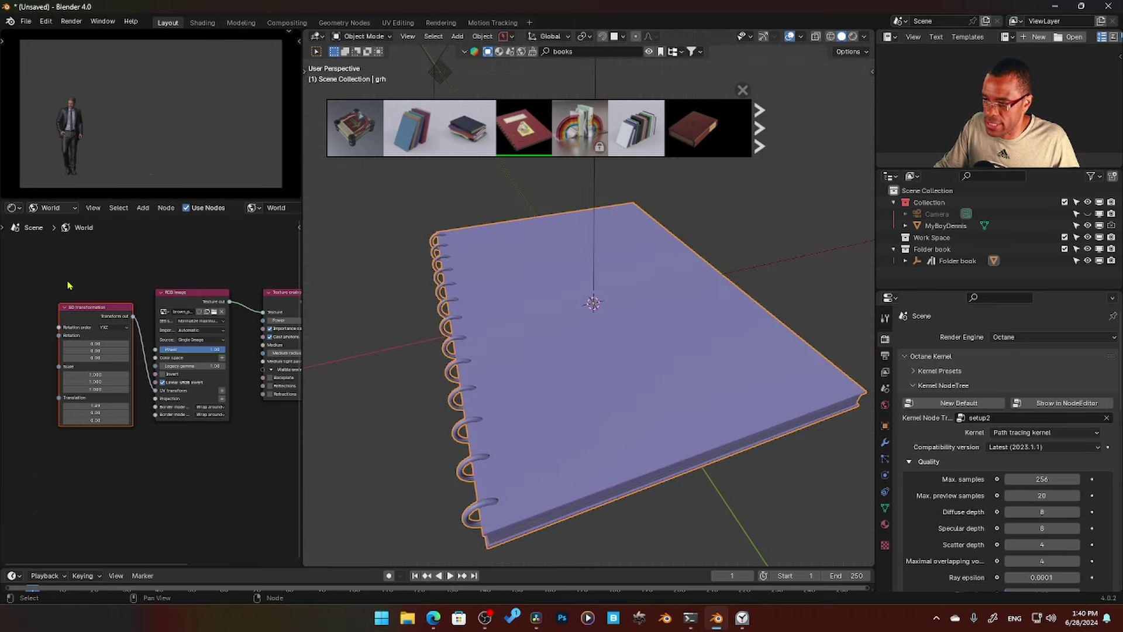
- Show the book's Object shader nodes in a maximized node editor
left_click(52, 208)
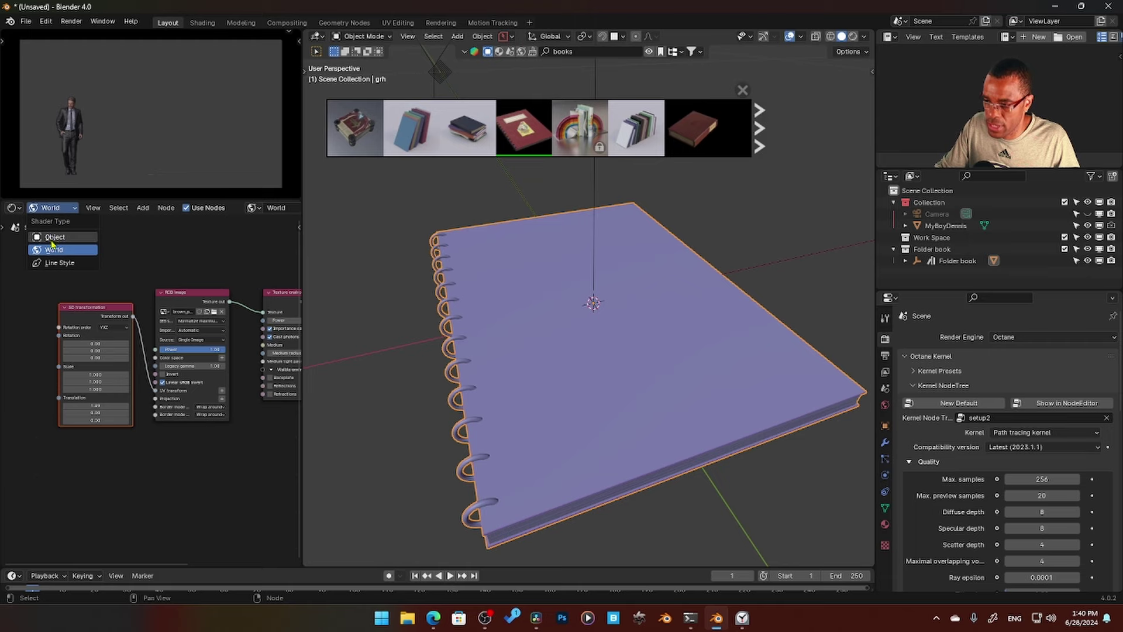
left_click(54, 237)
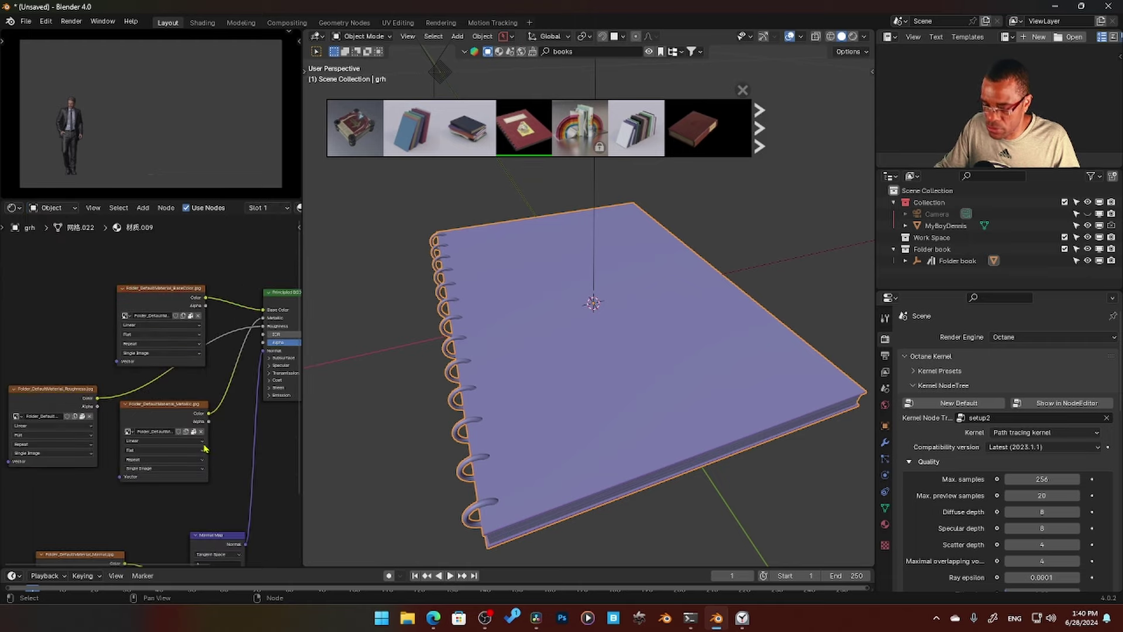
key("ctrl+space")
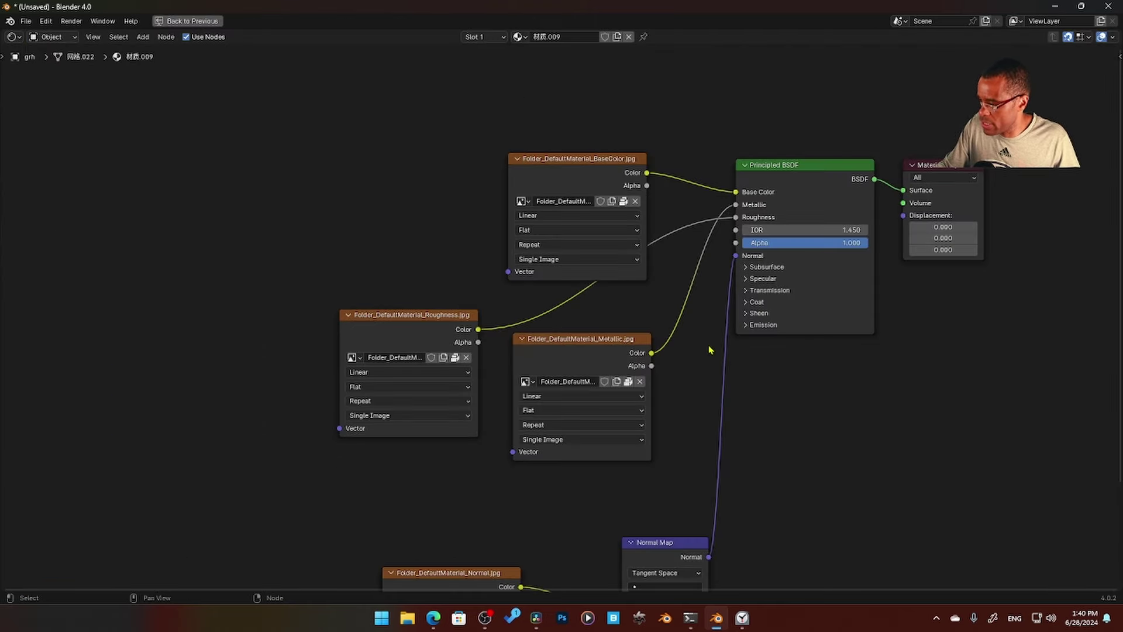
- Rearrange the BaseColor, Roughness and Metallic image nodes and open the sidebar
scroll(732, 349, "down", 3)
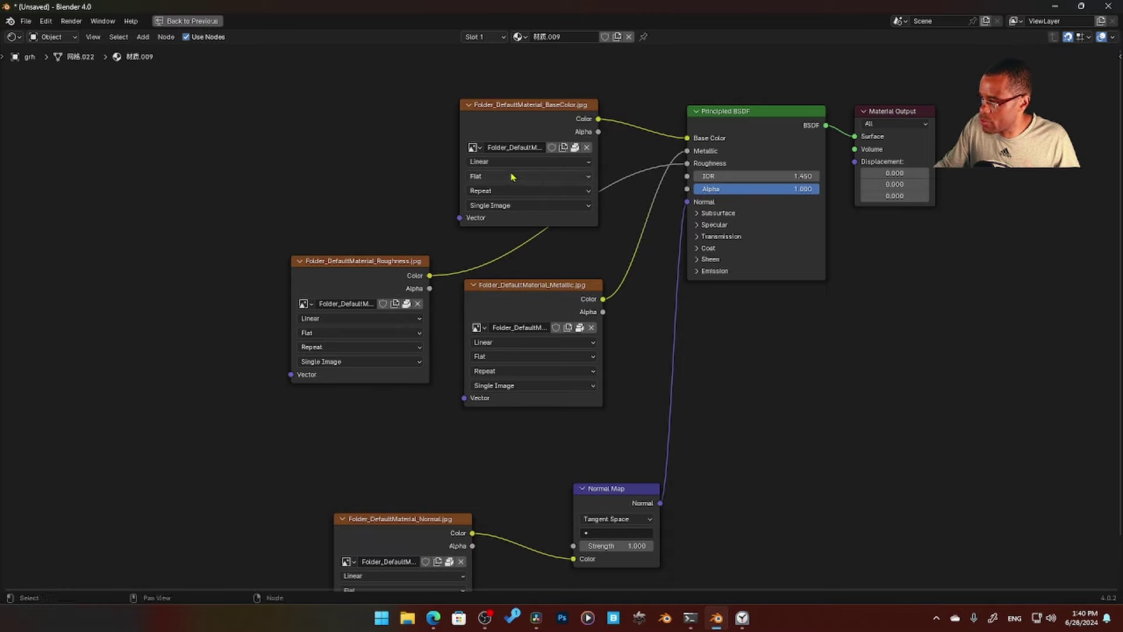
left_click_drag(508, 101, 348, 84)
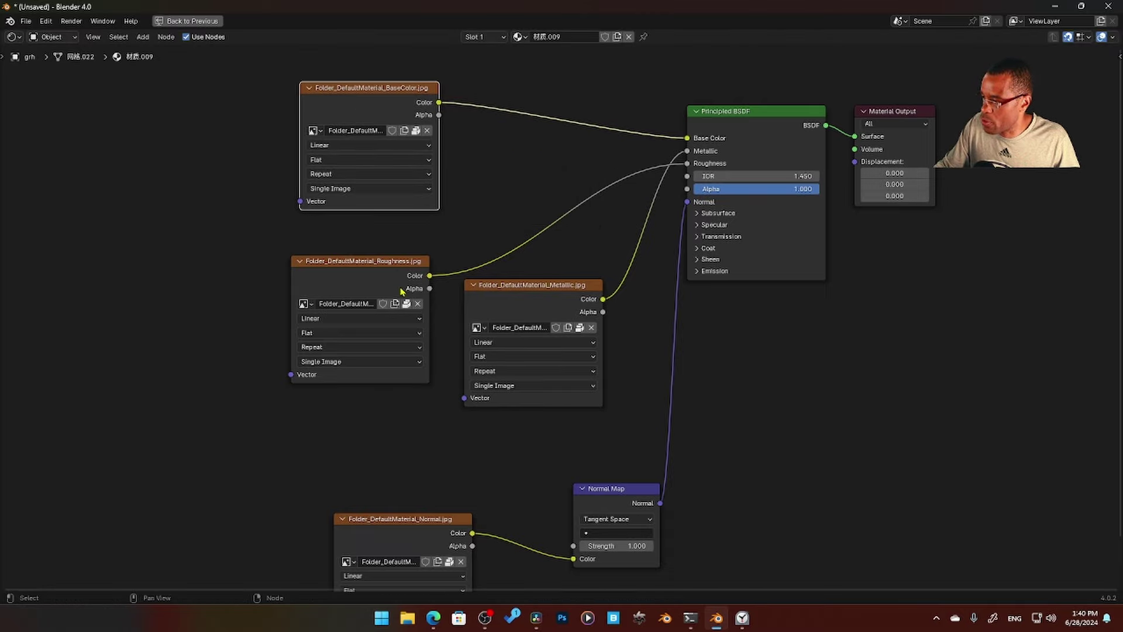
left_click_drag(382, 257, 379, 222)
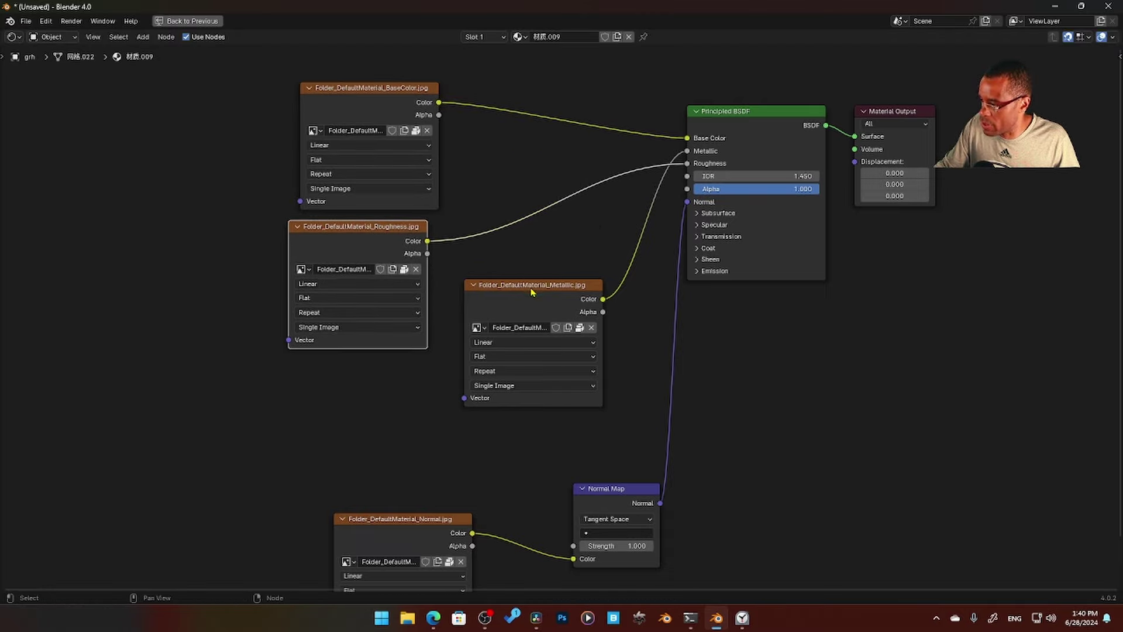
left_click_drag(532, 292, 529, 279)
middle_click_drag(670, 273, 535, 282)
middle_click_drag(561, 332, 546, 378, "ctrl")
key("n")
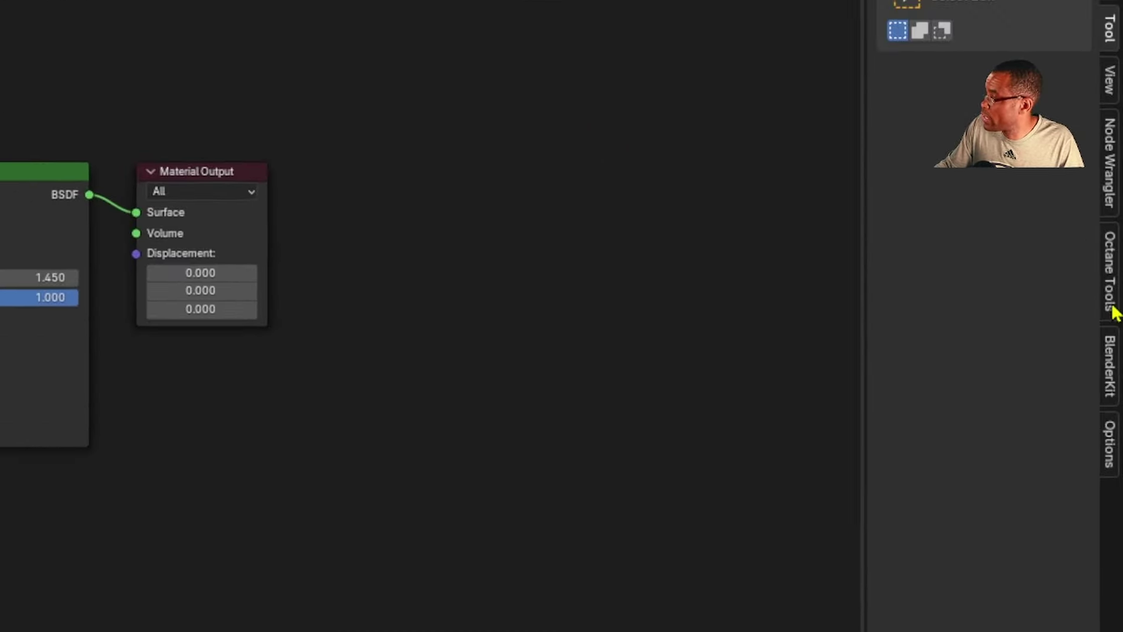
- Convert the book's material to Octane nodes and remove the leftover Normal Map node
left_click(1108, 276)
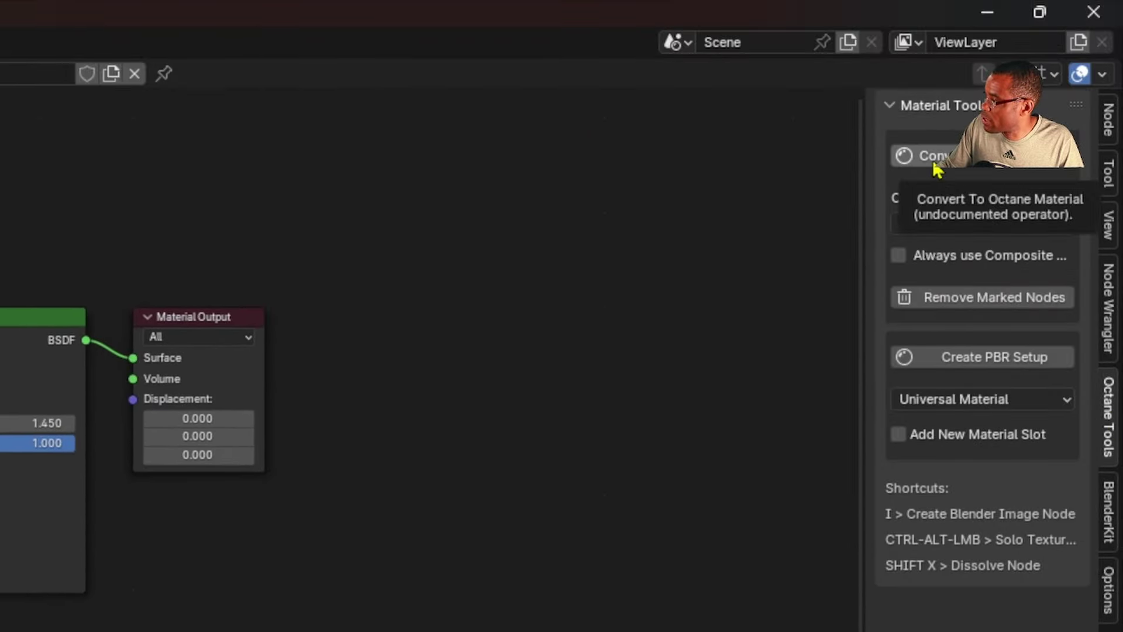
left_click(952, 171)
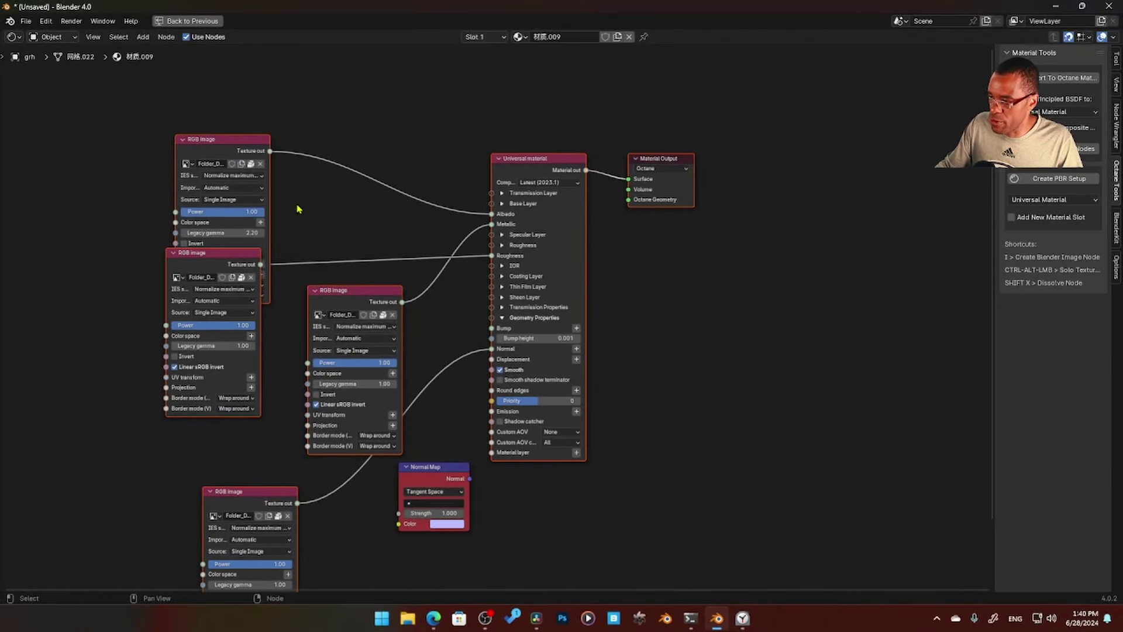
left_click(344, 211)
left_click_drag(236, 145, 226, 78)
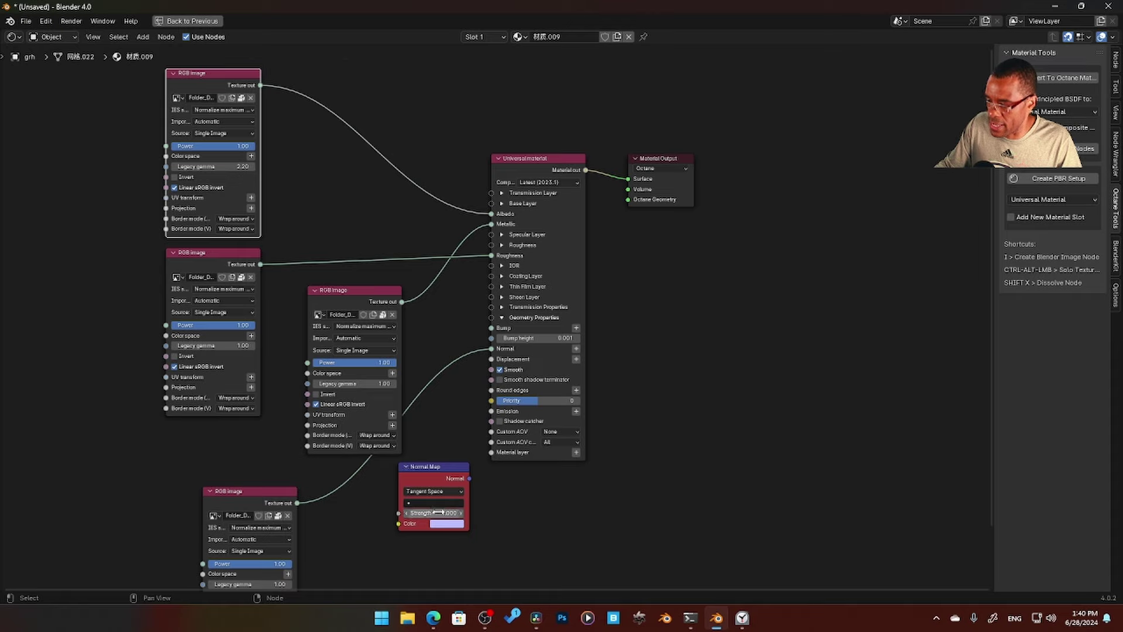
left_click(429, 477)
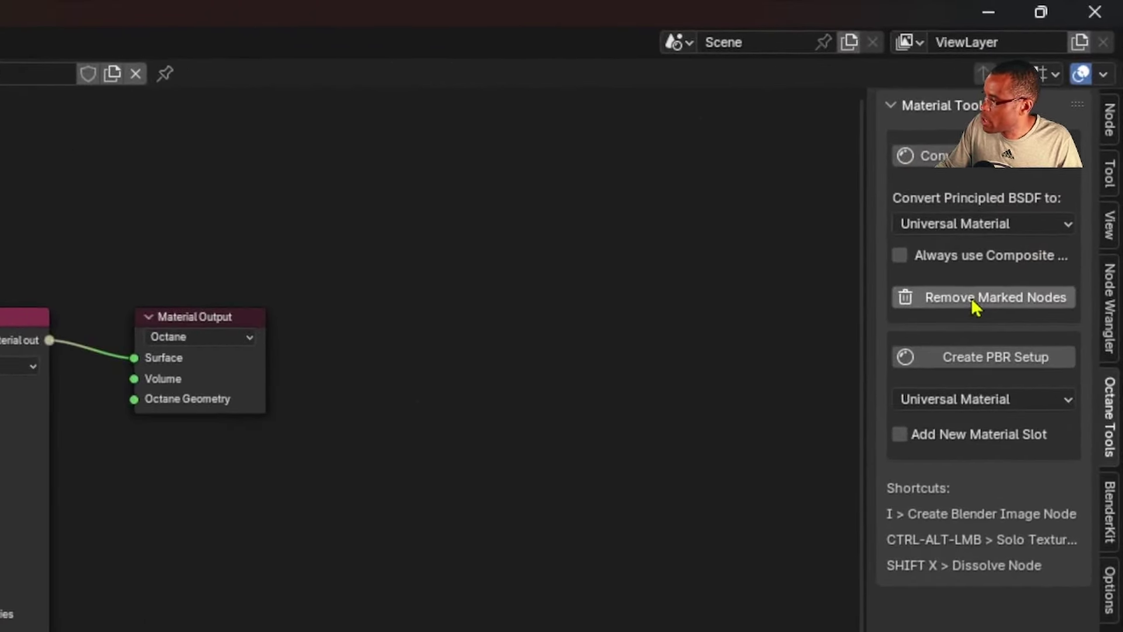
left_click(988, 301)
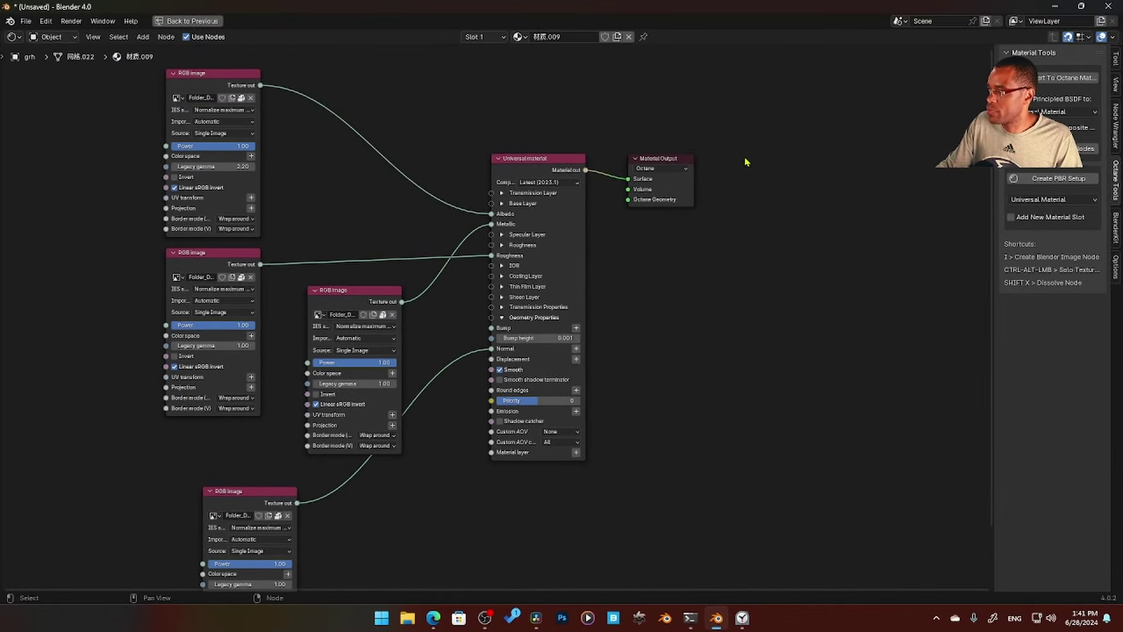
key("ctrl+space")
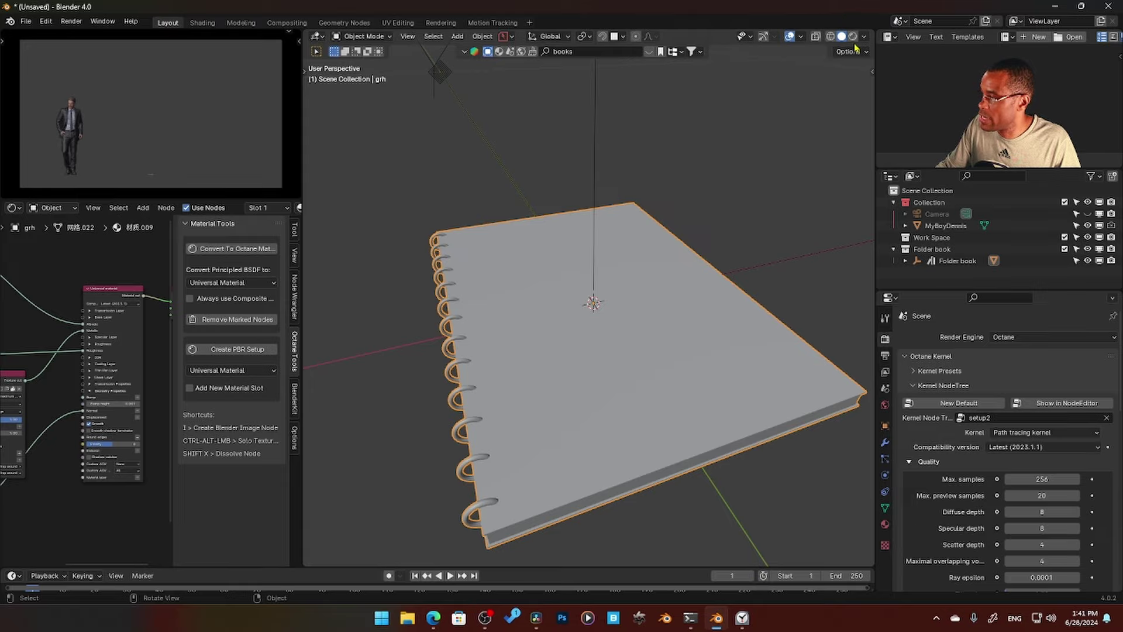
- Switch the viewport to Rendered shading and orbit around the Octane-rendered book
key("z")
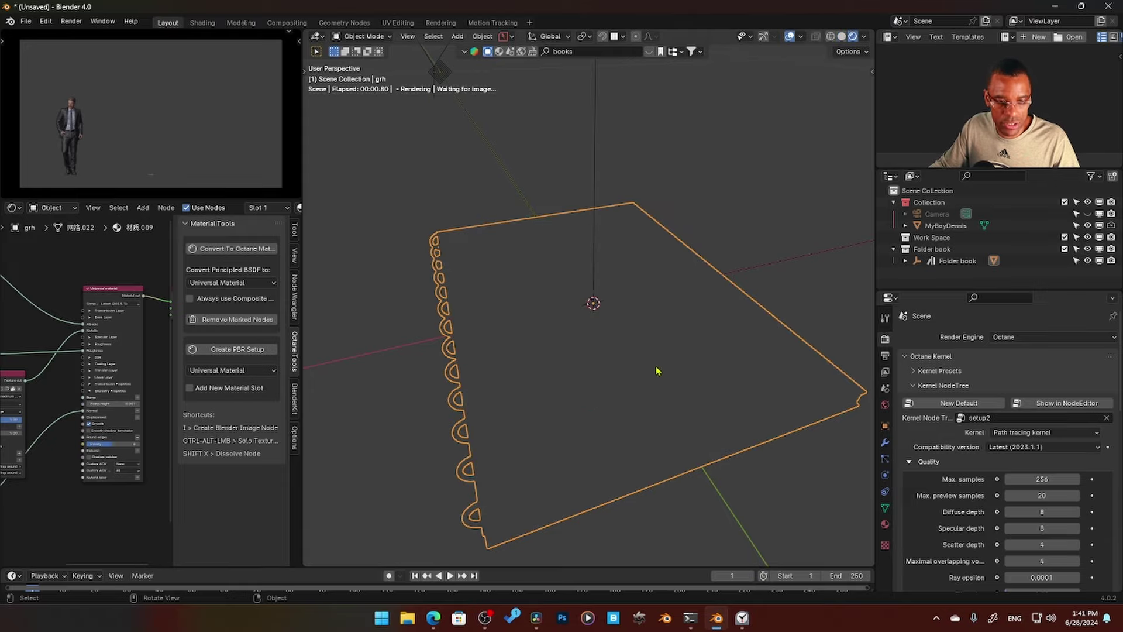
middle_click_drag(631, 352, 620, 331)
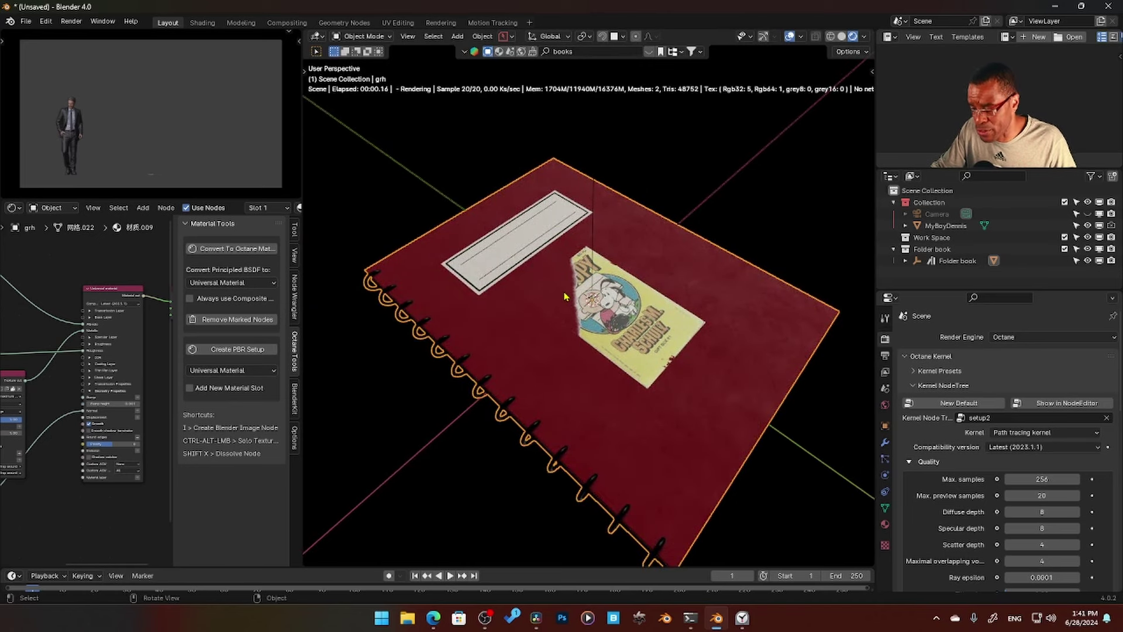
middle_click_drag(616, 336, 576, 319)
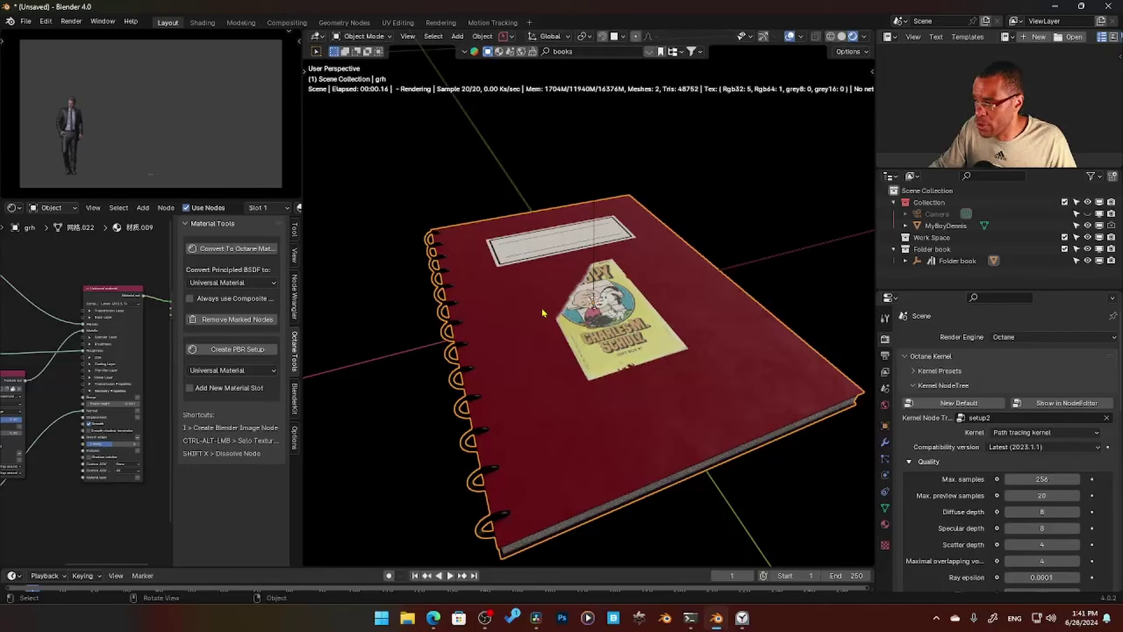